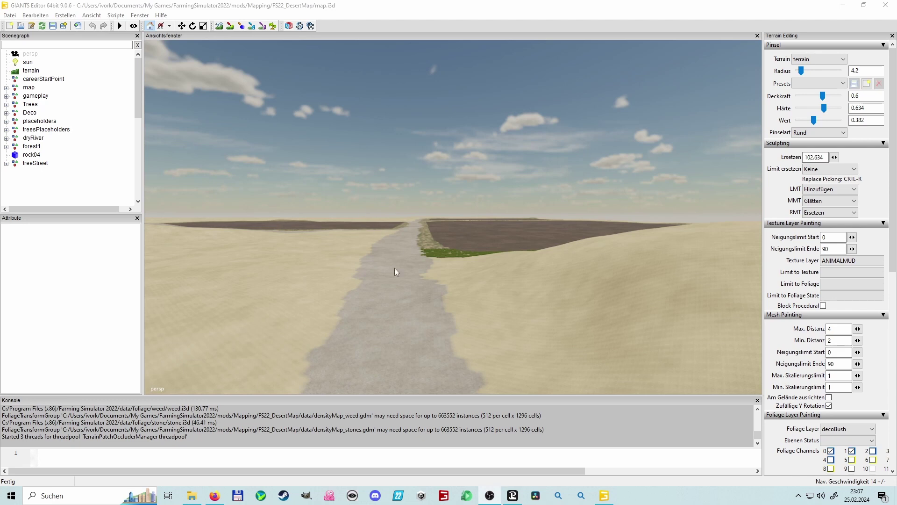
# Fly over the desert map to examine its fields, river, open sand areas and road layout.
pyautogui.moveTo(395, 268); pyautogui.dragTo(550, 256, button='right')
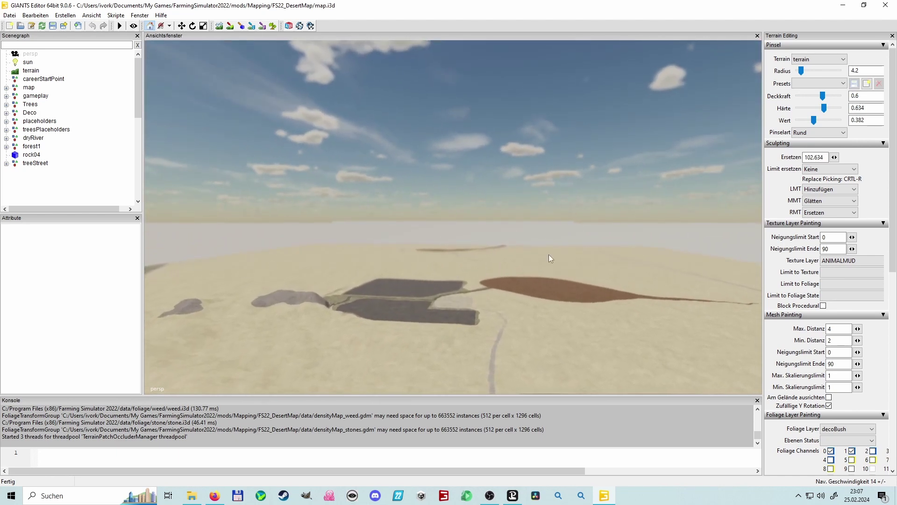
pyautogui.scroll(6, 437, 310)
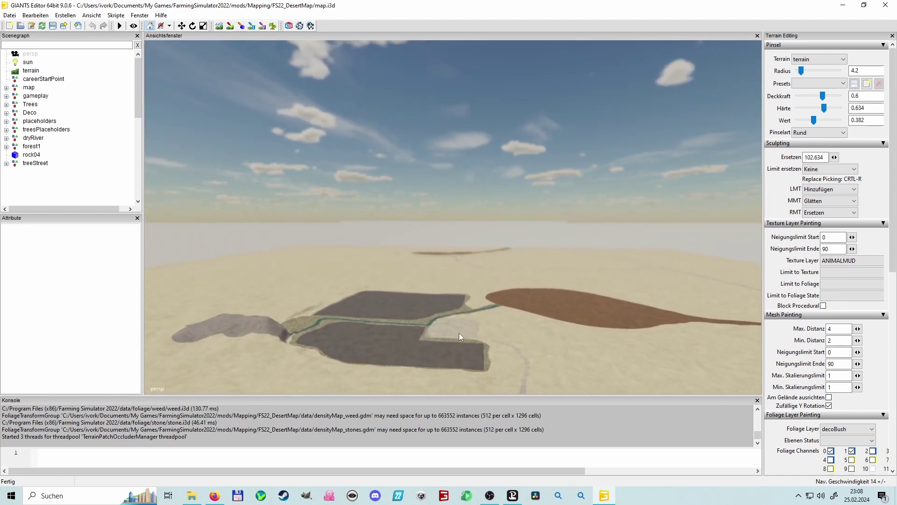
pyautogui.keyDown('alt'); pyautogui.moveTo(459, 332); pyautogui.dragTo(691, 264, button='right'); pyautogui.keyUp('alt')
pyautogui.keyDown('alt'); pyautogui.moveTo(421, 336); pyautogui.dragTo(637, 206, button='right'); pyautogui.keyUp('alt')
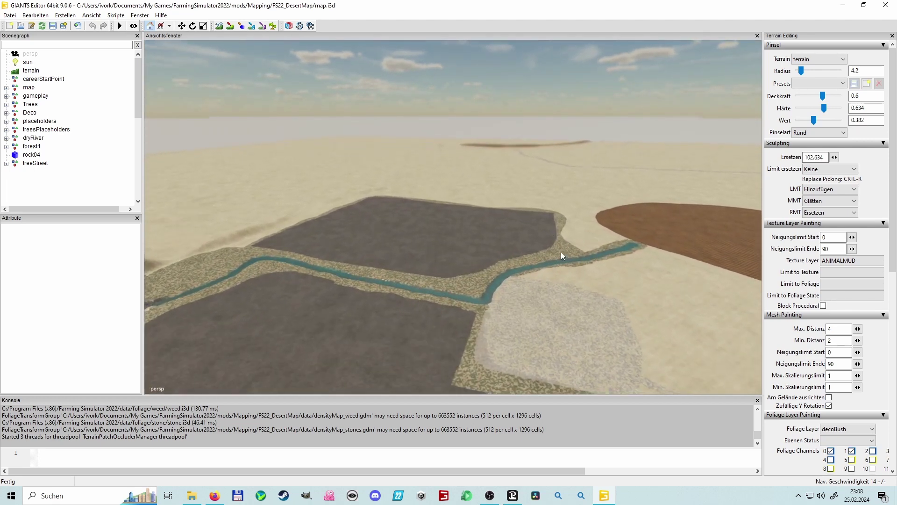
pyautogui.moveTo(560, 251); pyautogui.dragTo(467, 237, button='right')
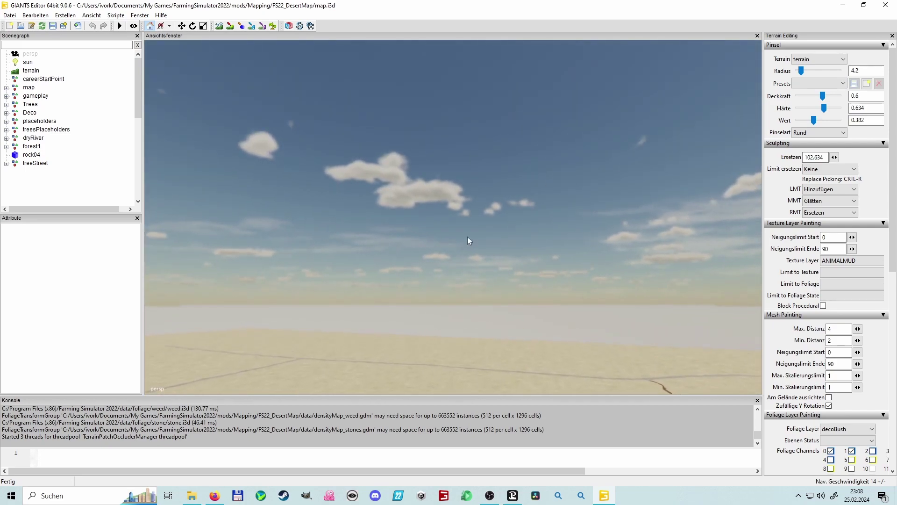
pyautogui.moveTo(579, 201); pyautogui.dragTo(541, 247, button='right')
pyautogui.moveTo(484, 227); pyautogui.dragTo(450, 201, button='right')
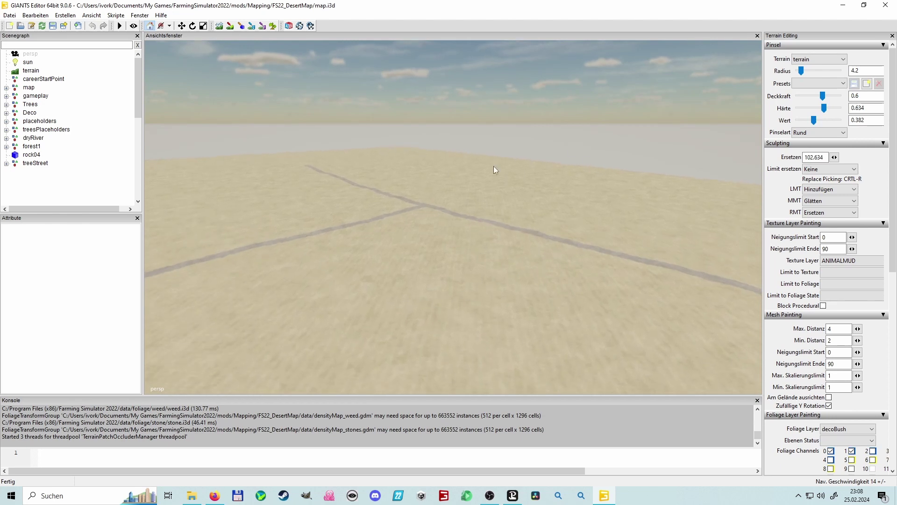
pyautogui.moveTo(549, 144); pyautogui.dragTo(445, 265, button='right')
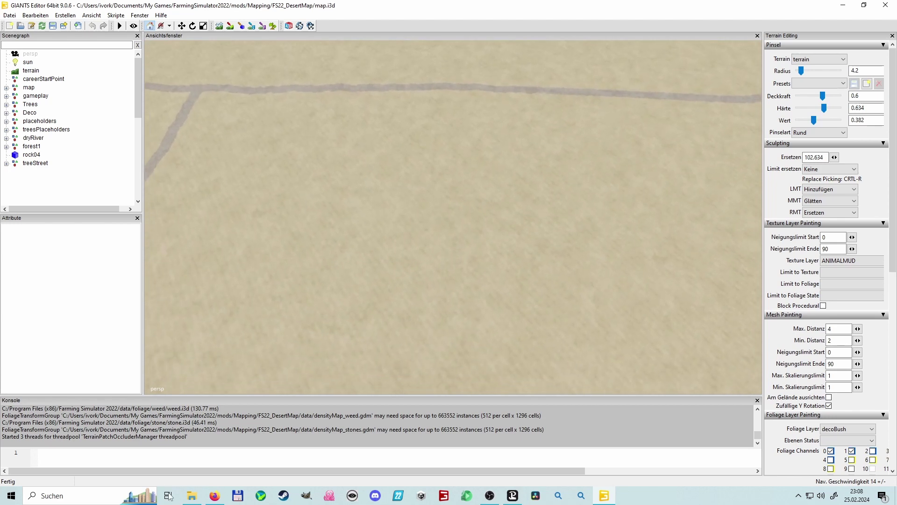
# In File Explorer, open densityMapHeightTypes.xml from the map's xml folder, decline the editor update, and review the file before closing it.
pyautogui.click(192, 451)
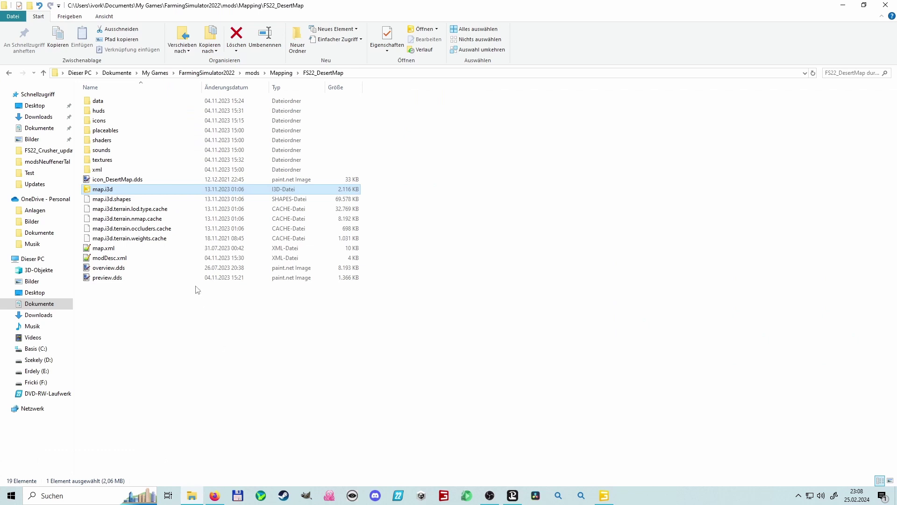
pyautogui.doubleClick(98, 170)
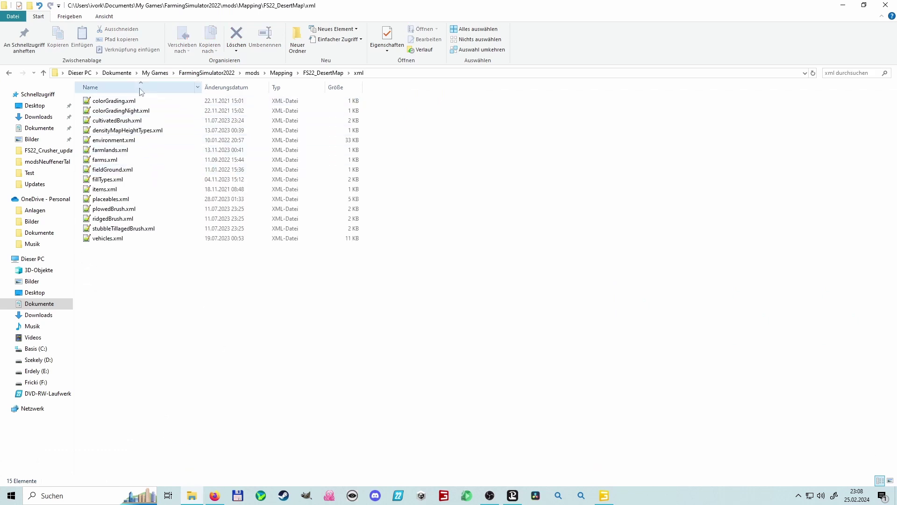
pyautogui.doubleClick(128, 132)
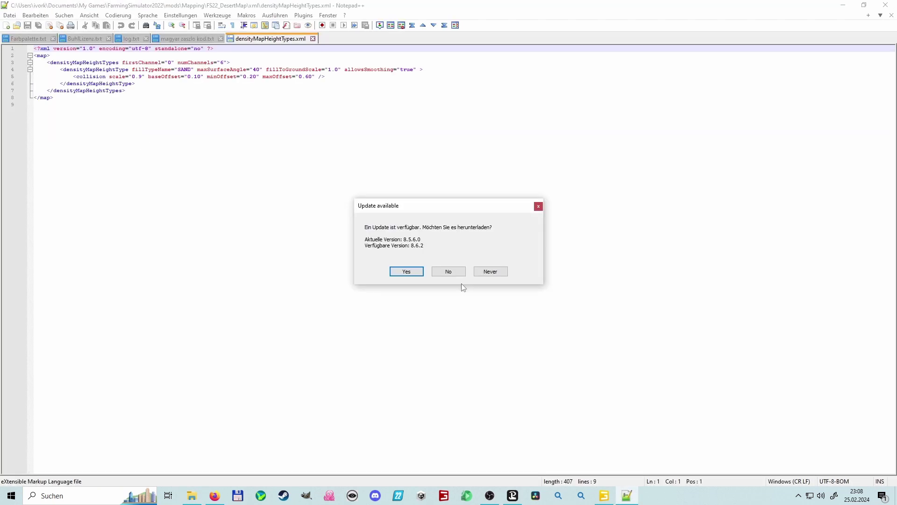
pyautogui.click(449, 271)
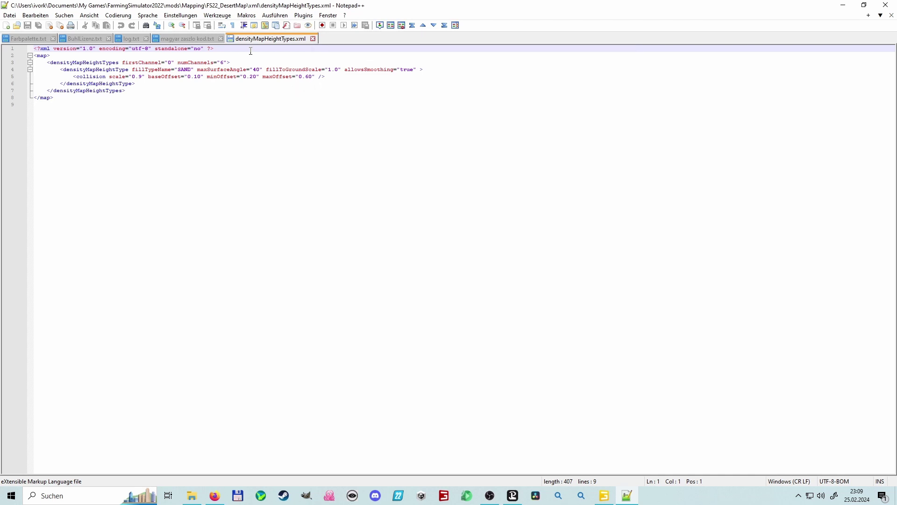
pyautogui.click(313, 39)
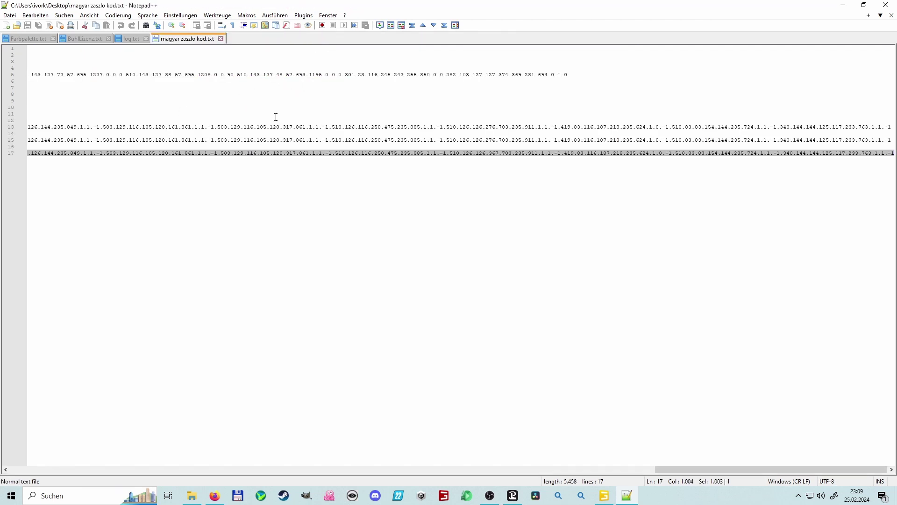
# Return to GIANTS Editor and save the desert map scene.
pyautogui.click(843, 5)
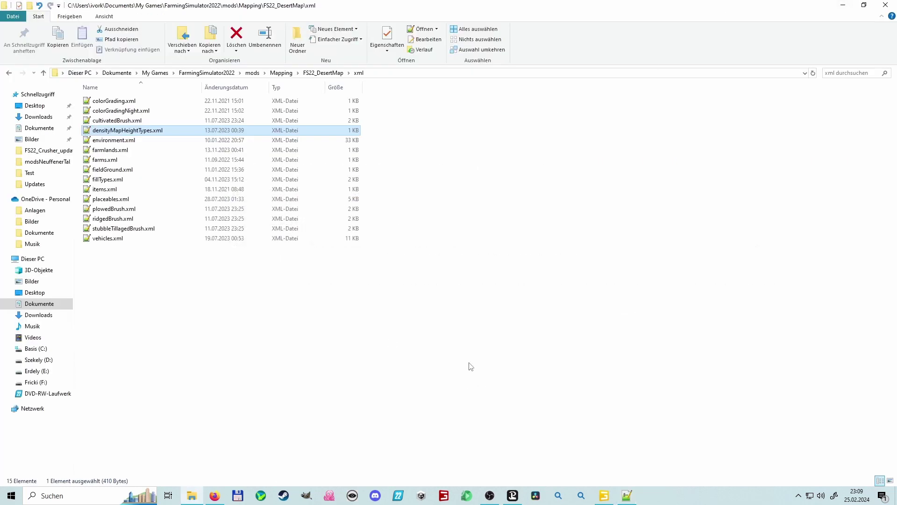
pyautogui.click(627, 496)
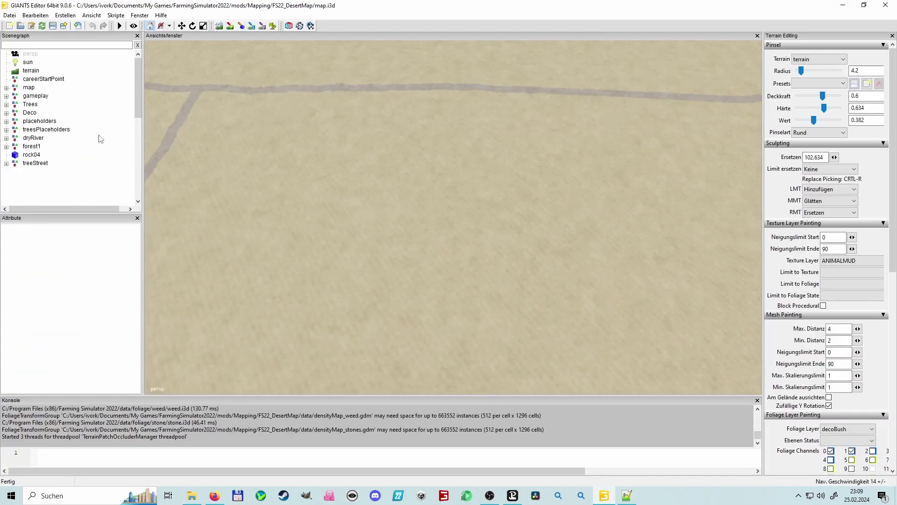
pyautogui.click(53, 26)
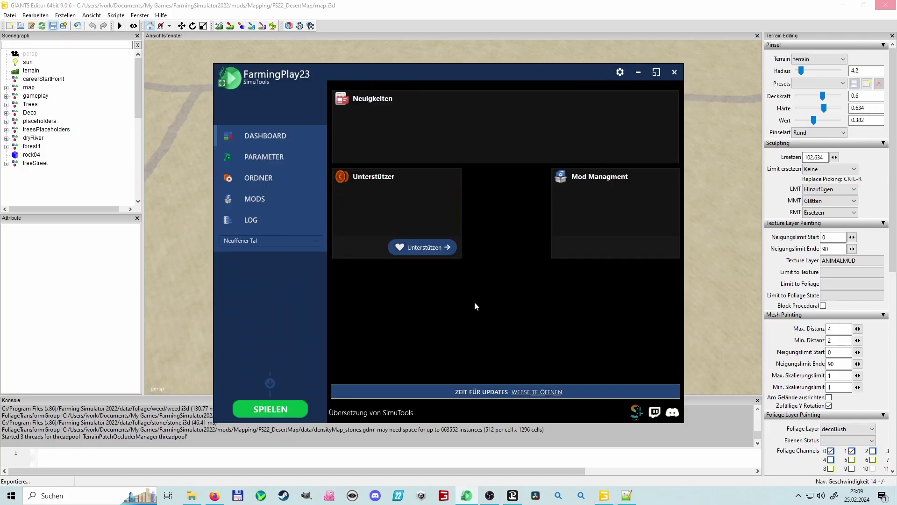
# Select the Mapping profile in FarmingPlay23 and launch the game.
pyautogui.click(282, 240)
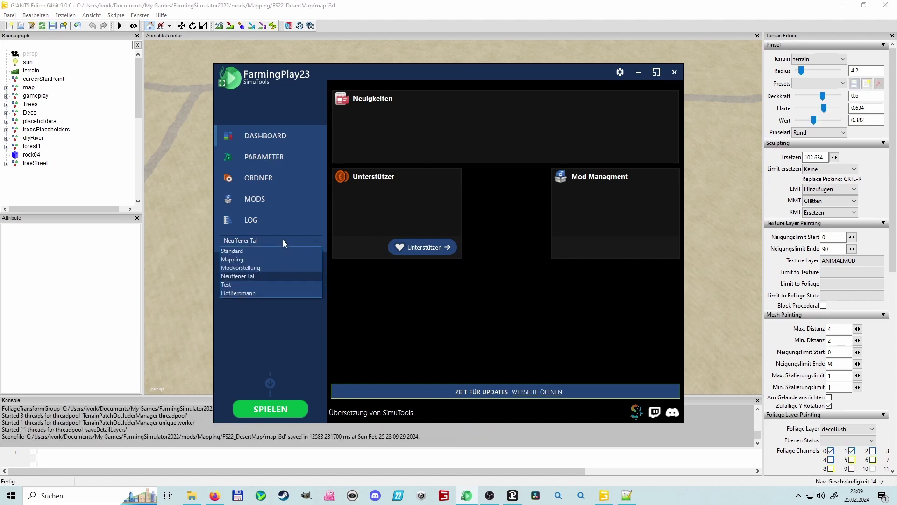
pyautogui.click(246, 258)
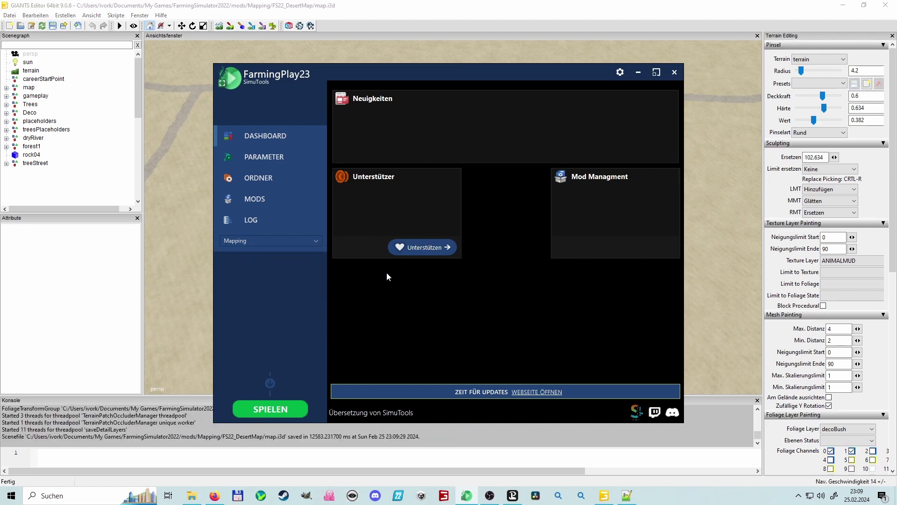
pyautogui.click(270, 410)
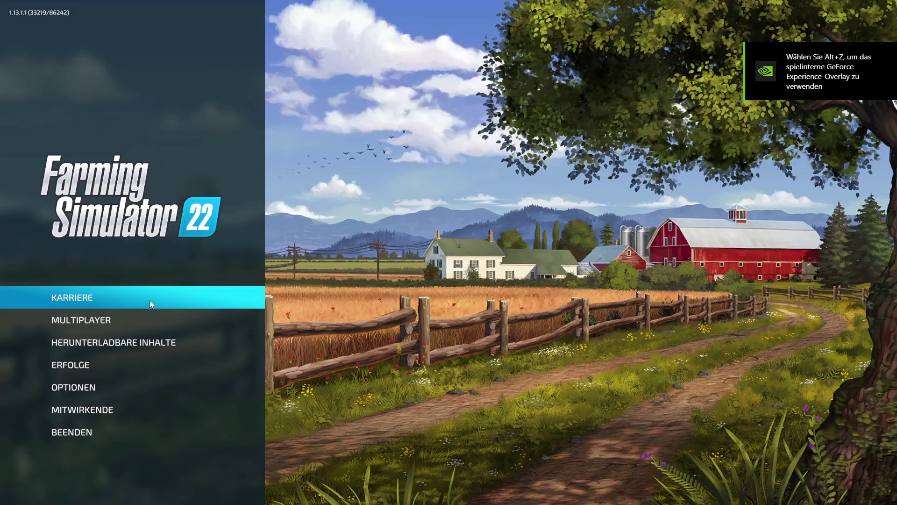
# Open the career savegames and choose a free save slot for a new game.
pyautogui.click(150, 300)
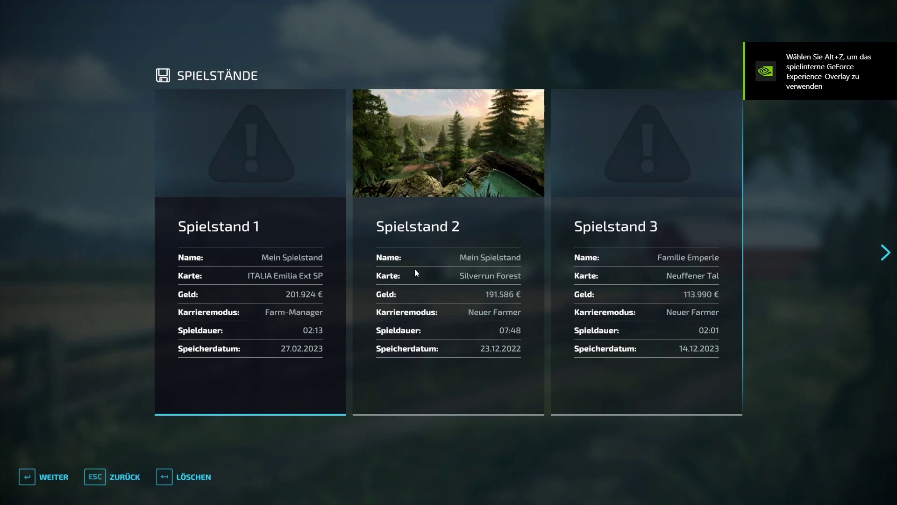
pyautogui.scroll(-9, 422, 284)
pyautogui.scroll(4, 424, 288)
pyautogui.scroll(-4, 446, 293)
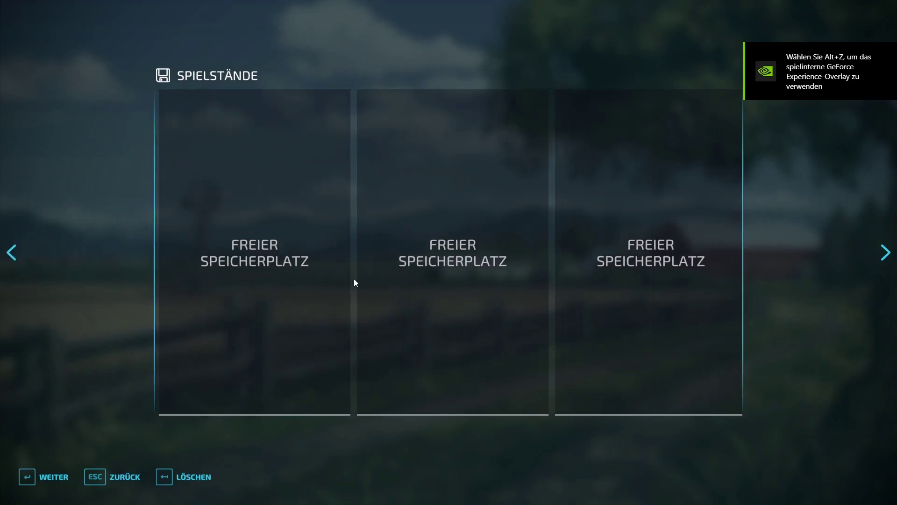
pyautogui.click(53, 477)
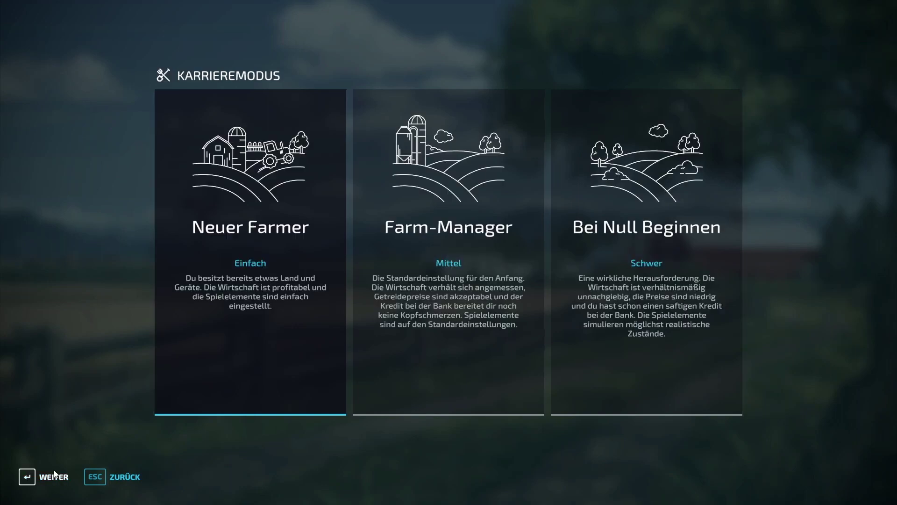
# Choose the Neuer Farmer career mode and the Wüstenkarte map.
pyautogui.click(247, 345)
pyautogui.scroll(-6, 332, 352)
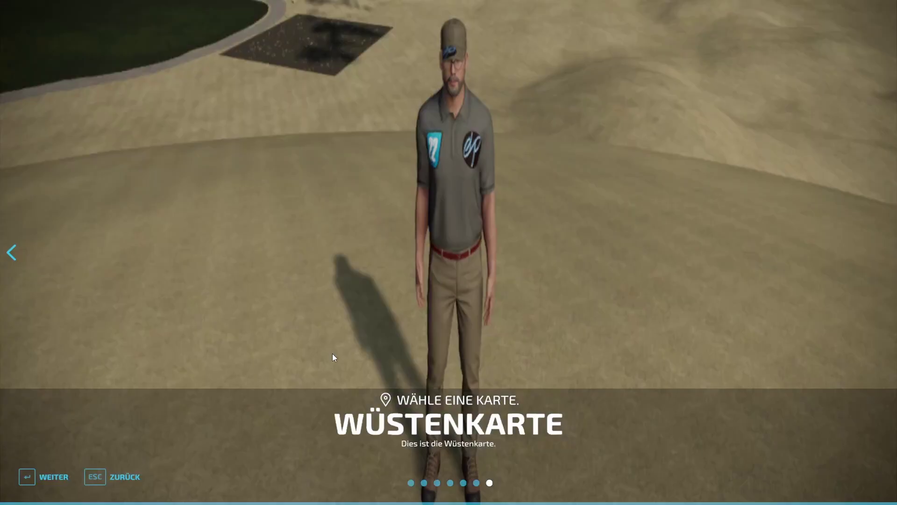
pyautogui.click(57, 477)
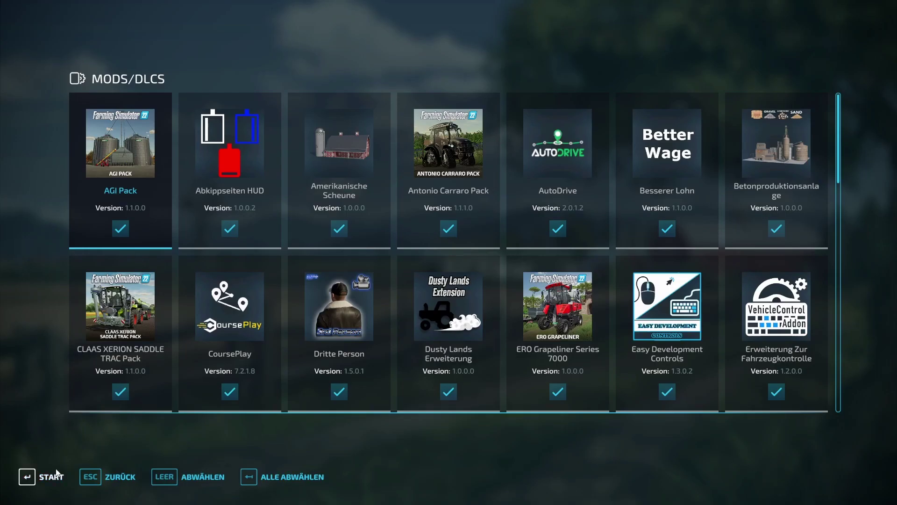
# Deselect all mods, enable only Easy Development Controls, and start loading the map.
pyautogui.click(306, 478)
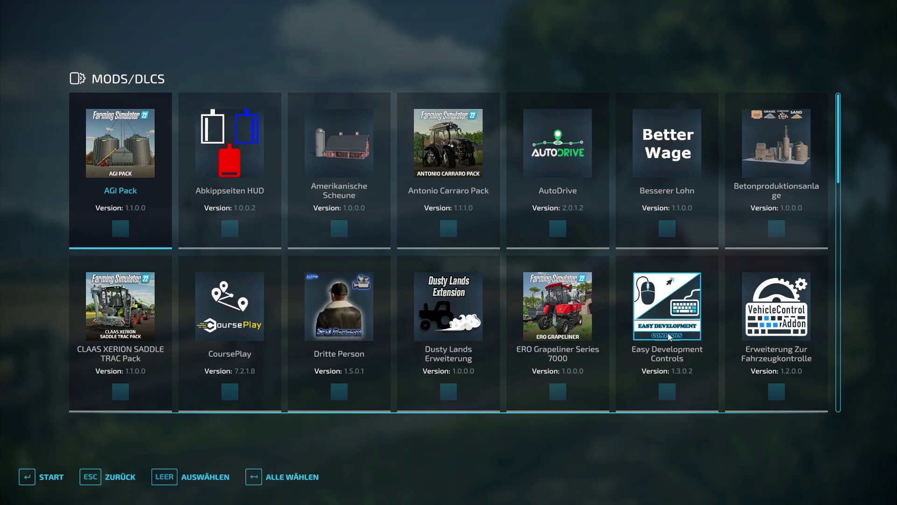
pyautogui.click(678, 316)
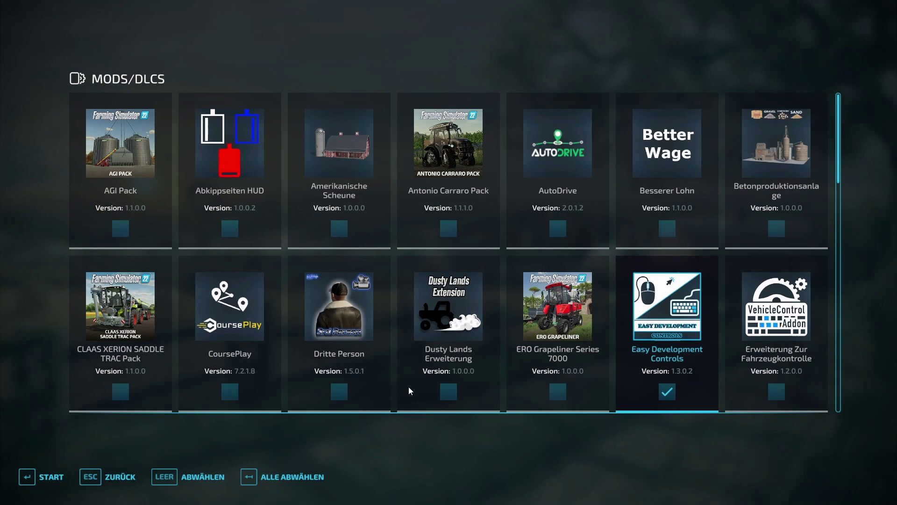
pyautogui.click(47, 479)
pyautogui.click(316, 335)
# Enter the loaded Wüstenkarte game and confirm the preset character.
pyautogui.click(47, 477)
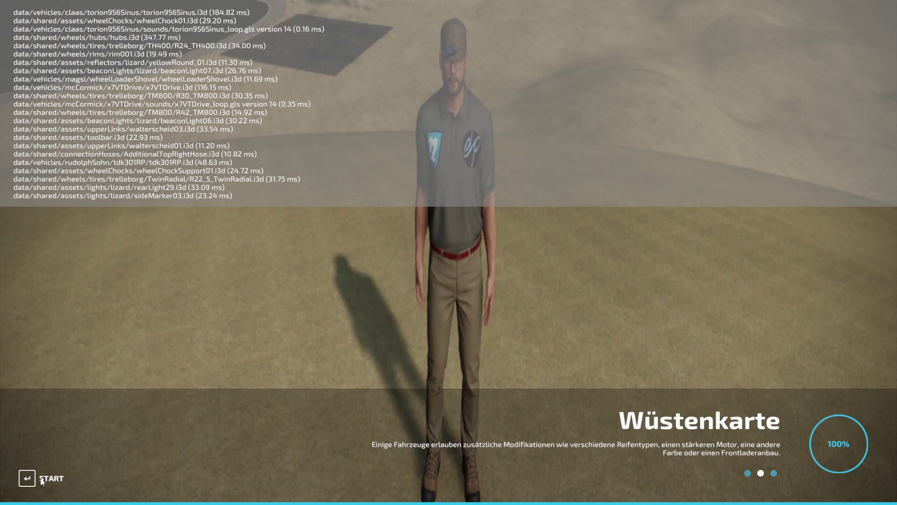
pyautogui.press('Return')
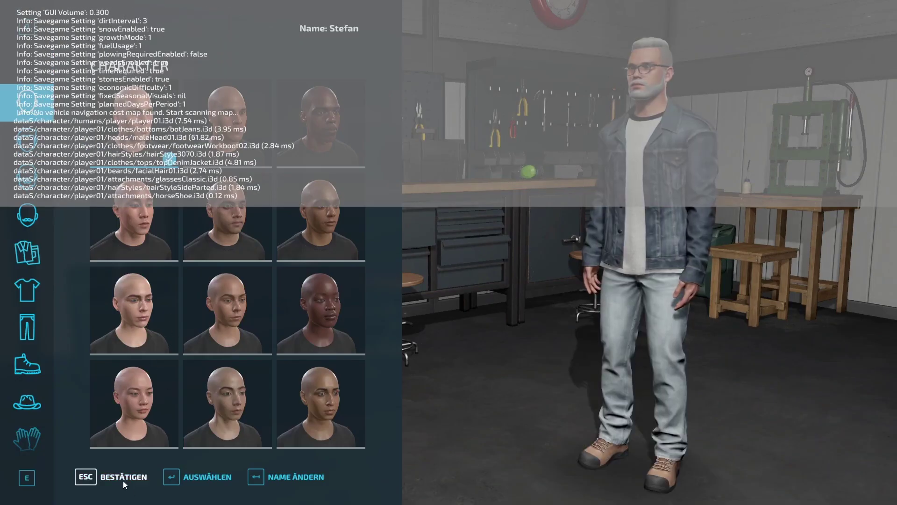
pyautogui.click(117, 477)
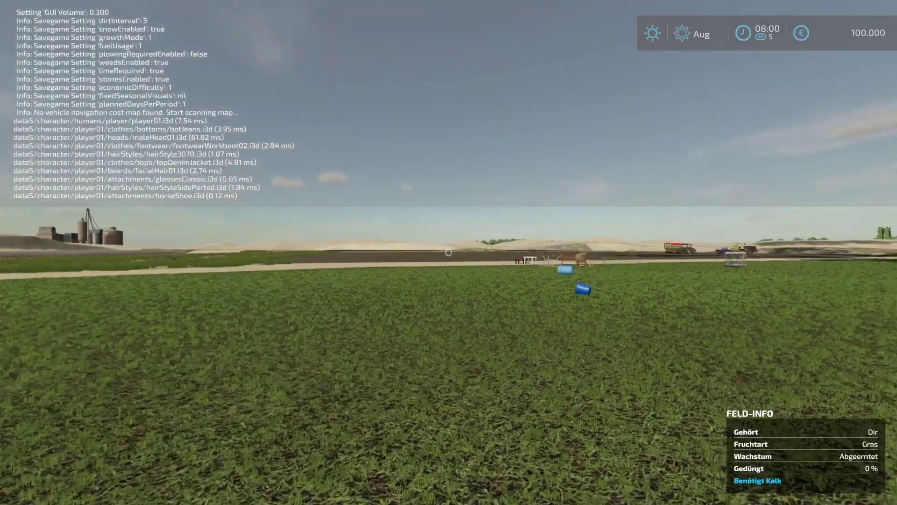
# Walk from the grass field across the paved yard to examine the parked vehicles, the surroundings and the area overhead.
pyautogui.press('w')
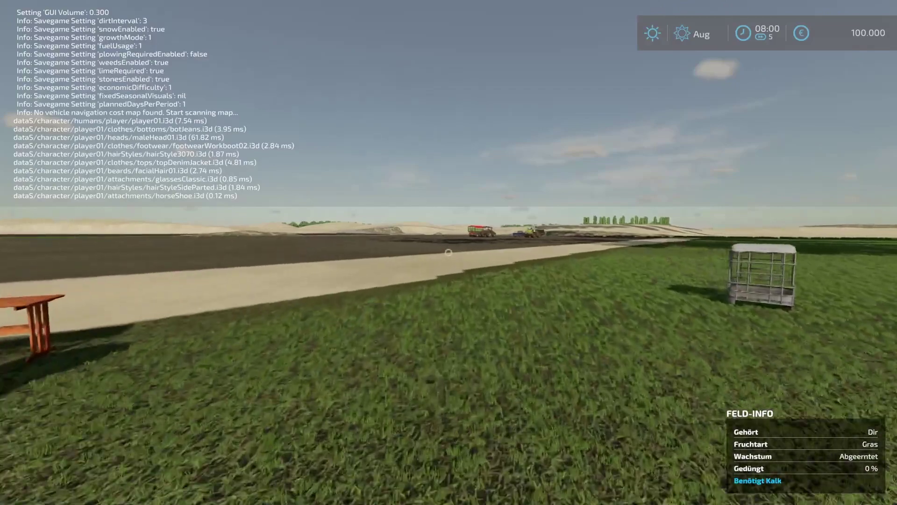
pyautogui.press('w')
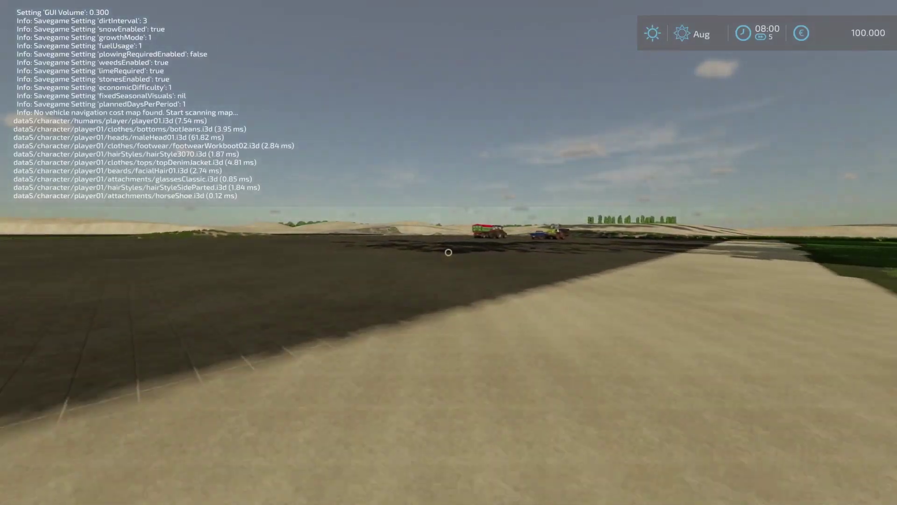
pyautogui.press('w')
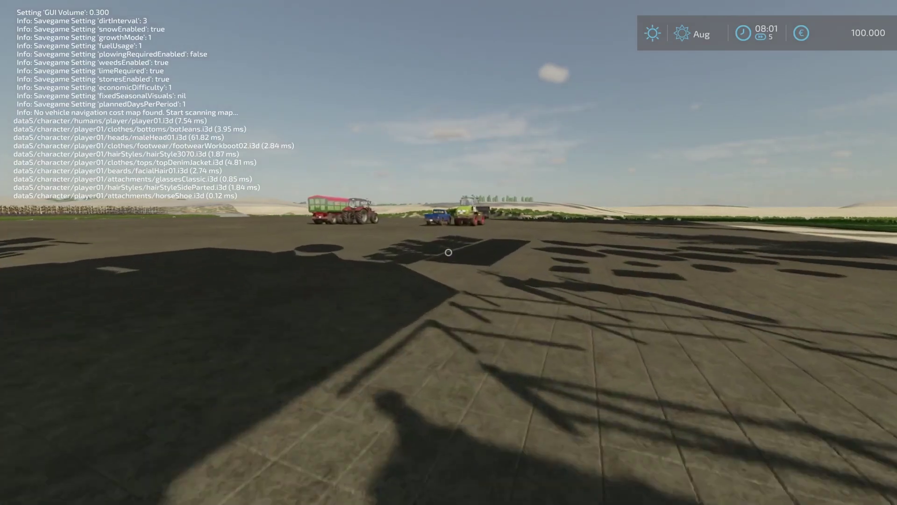
pyautogui.press('w')
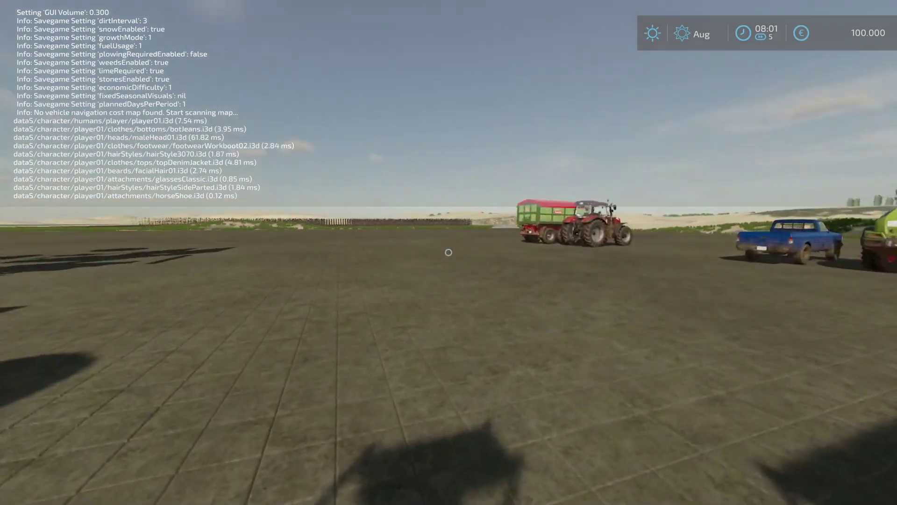
pyautogui.press('w')
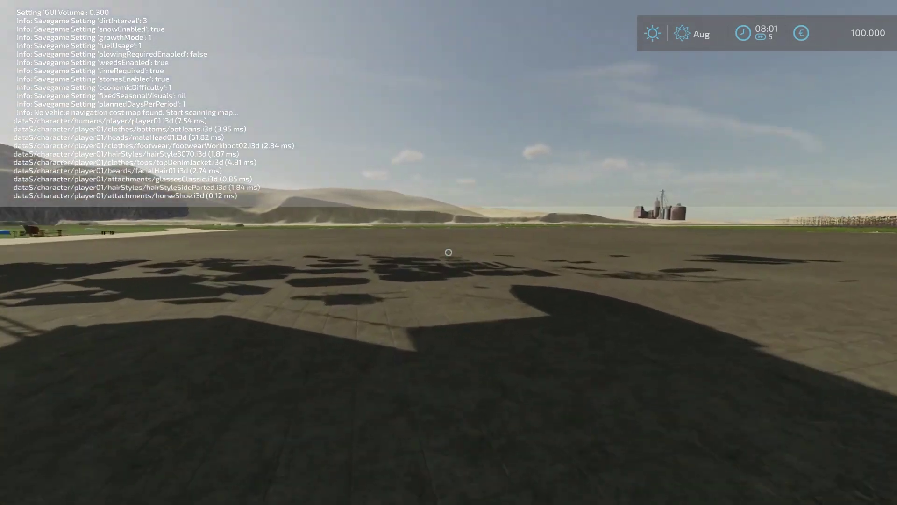
pyautogui.press('w')
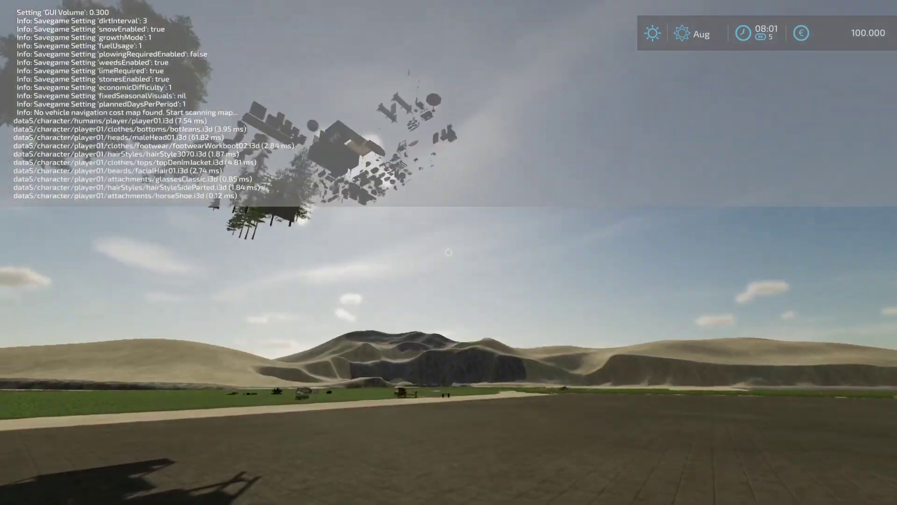
pyautogui.press('w')
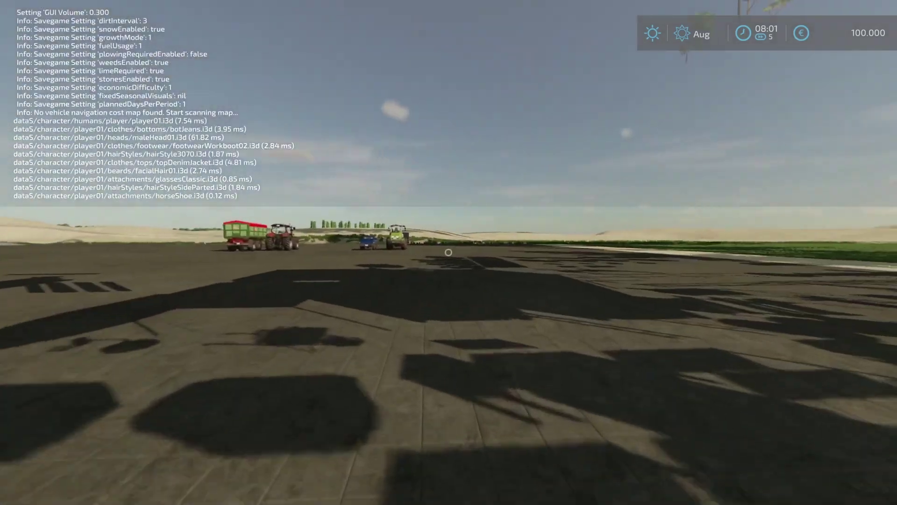
pyautogui.press('w')
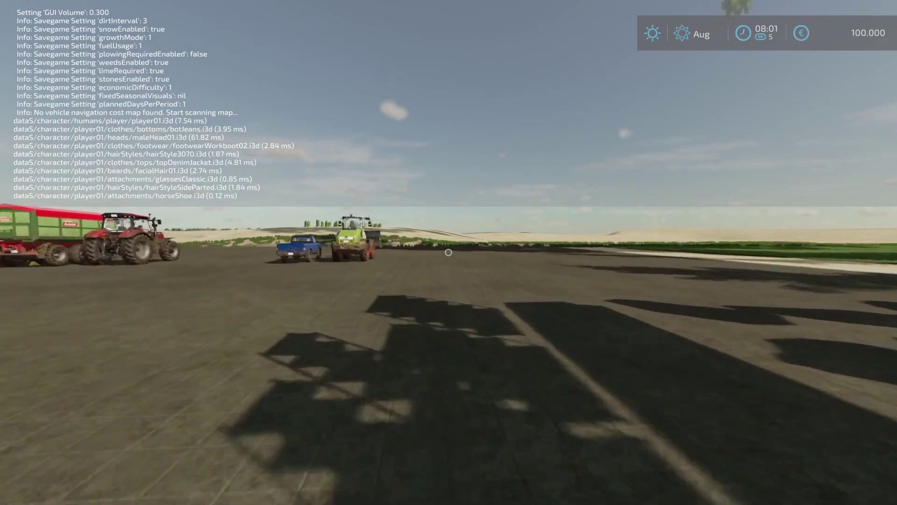
# Walk across the paved yard to the Claas wheel loader and look at it from the side.
pyautogui.press('w')
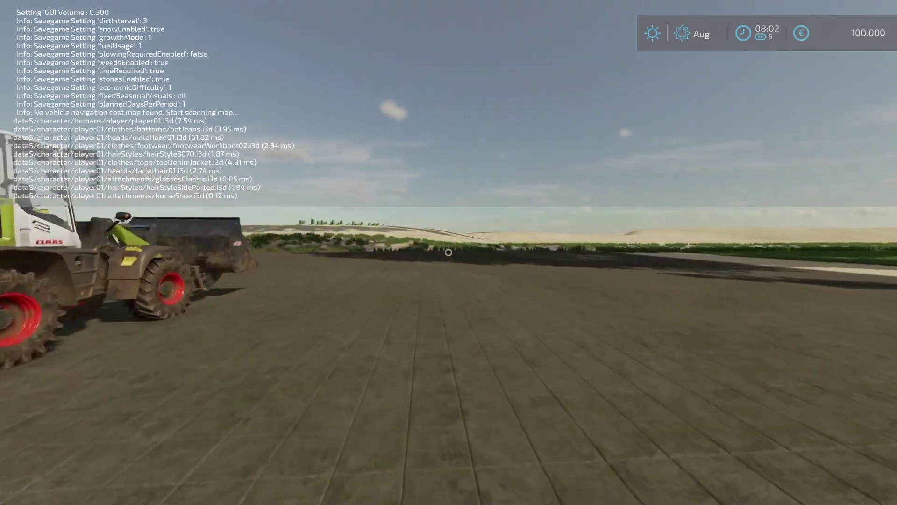
pyautogui.press('w')
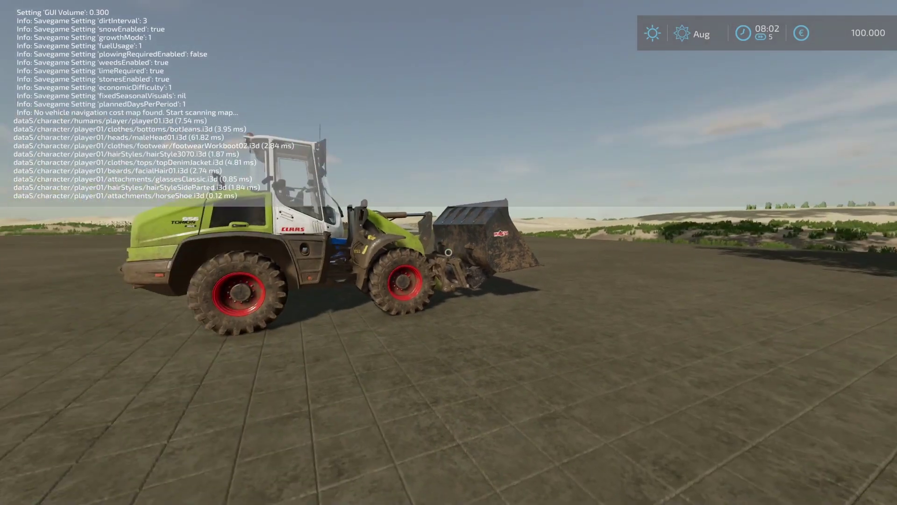
pyautogui.press('w')
# Save the running Wüstenkarte game and quit Farming Simulator 22 with the console command q.
pyautogui.press('Escape')
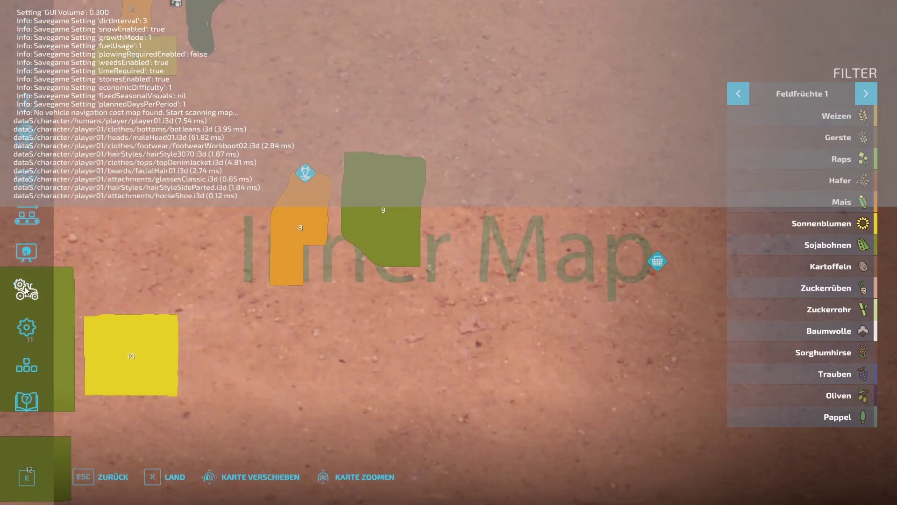
pyautogui.click(27, 330)
pyautogui.click(156, 477)
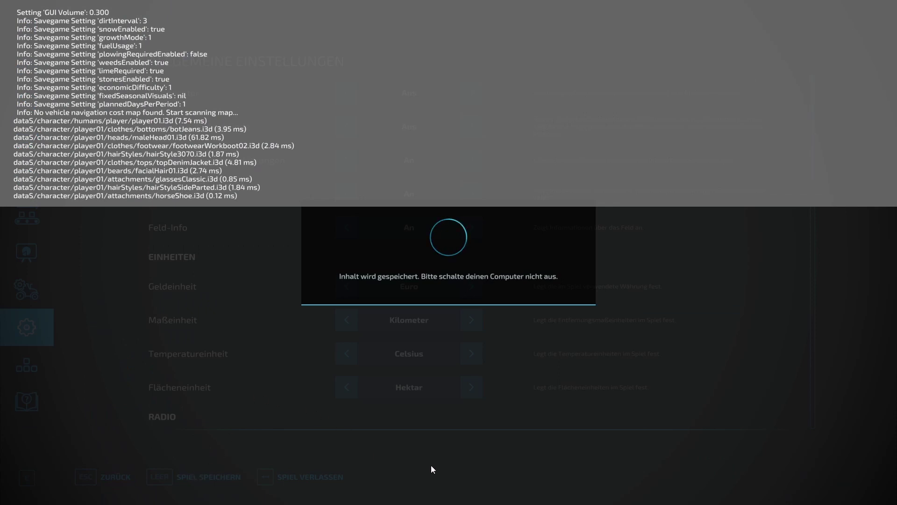
pyautogui.press('`')
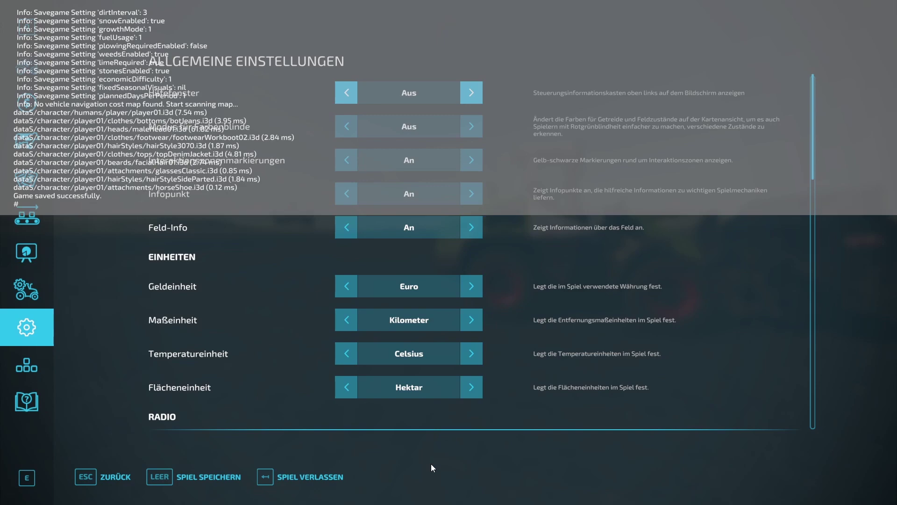
pyautogui.write('q')
pyautogui.press('Return')
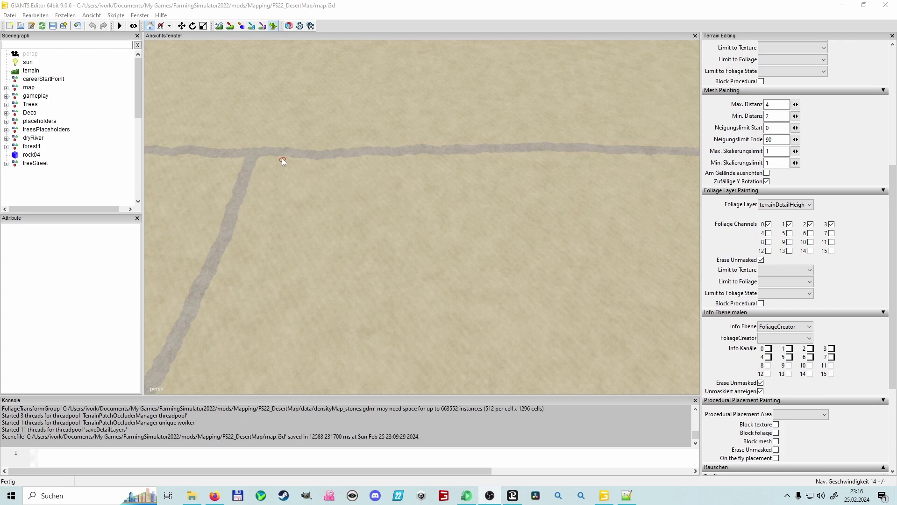
# Switch to Notepad++ and look up the STONE and SAND fill type indexes in densityMapHeight.xml.
pyautogui.click(627, 495)
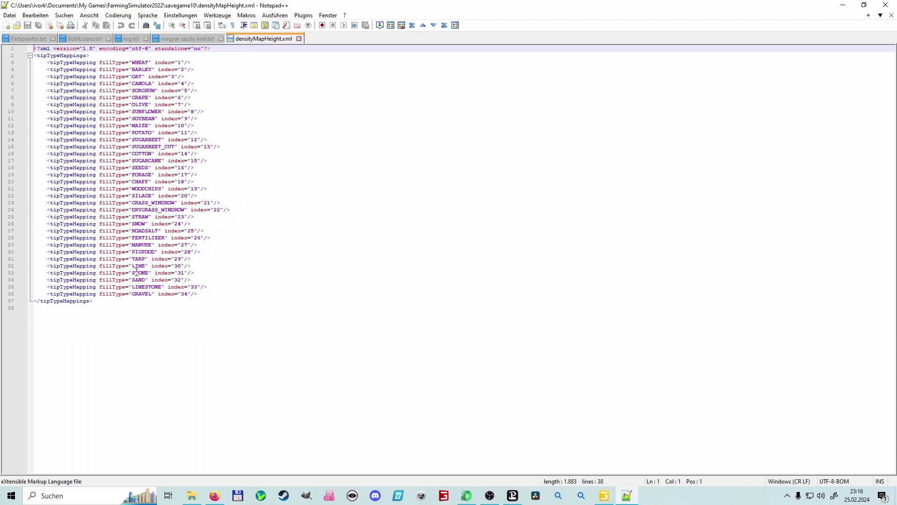
pyautogui.moveTo(135, 272); pyautogui.dragTo(182, 281)
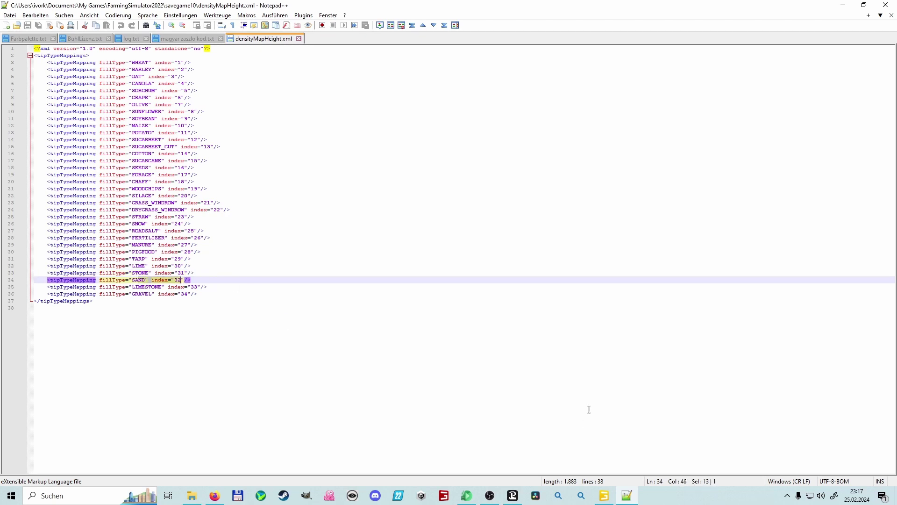
# Back in GIANTS Editor, set the info layer to farmland with Farmland 31, and match its channels 0–4 in the terrainDetailHeight foliage channels.
pyautogui.click(604, 491)
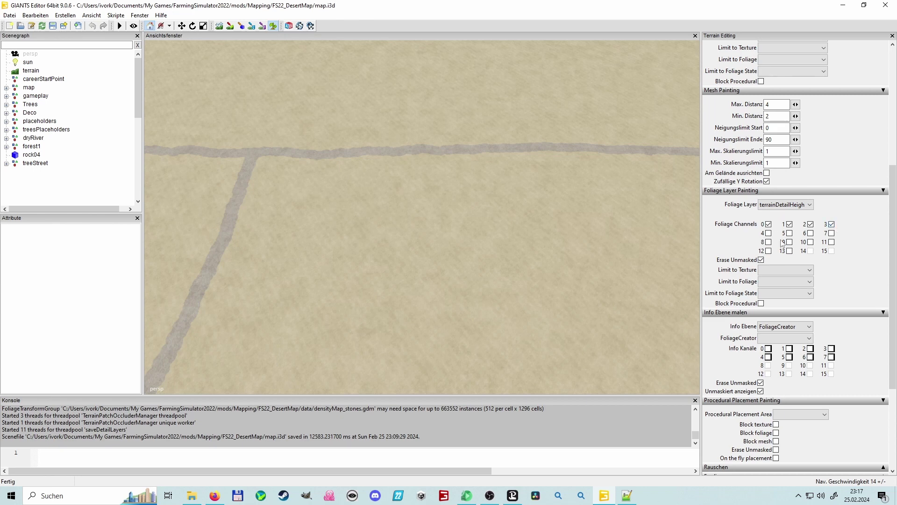
pyautogui.click(810, 328)
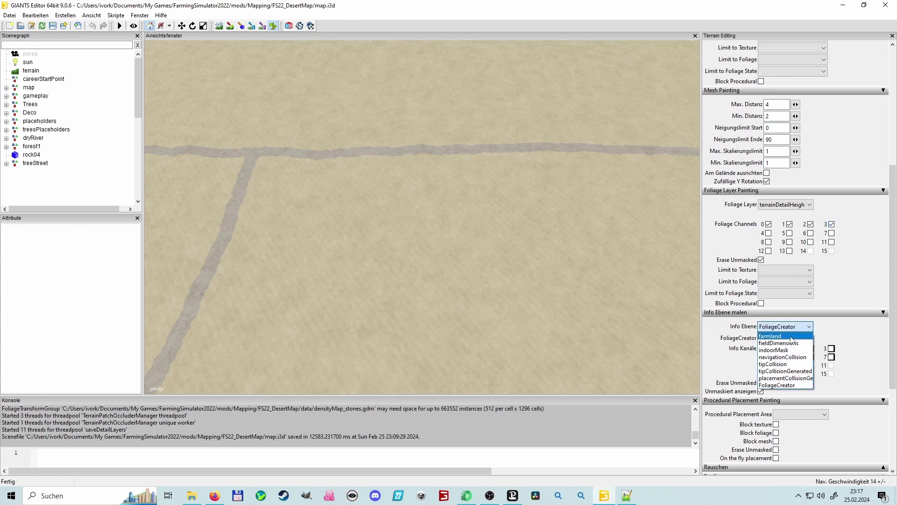
pyautogui.click(790, 336)
pyautogui.click(778, 338)
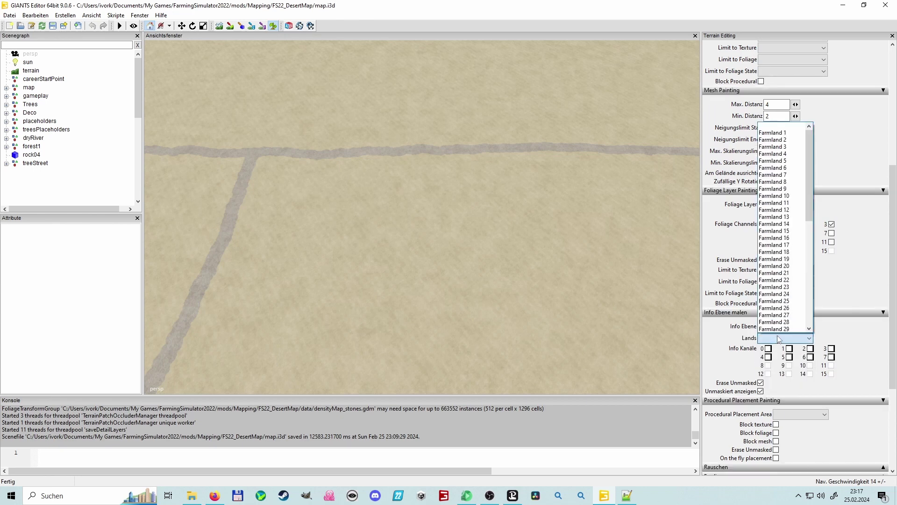
pyautogui.scroll(-2, 778, 327)
pyautogui.click(776, 329)
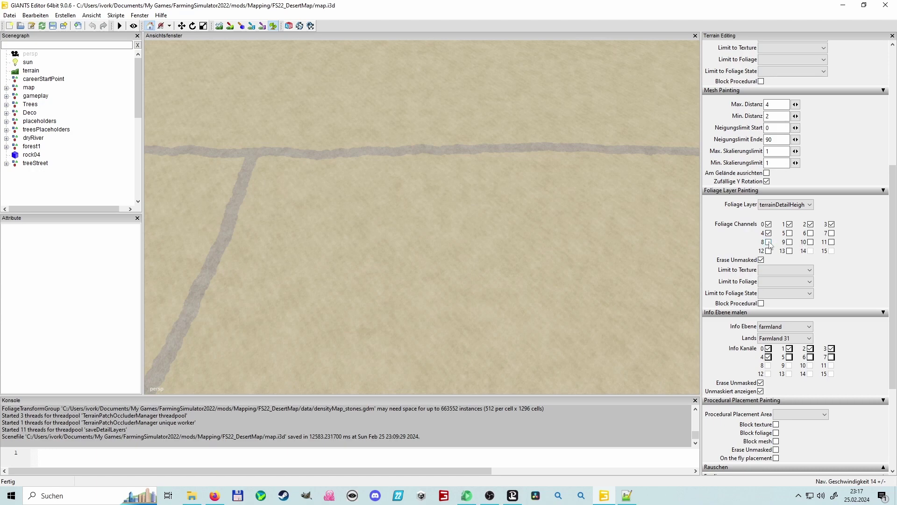
# Enable foliage channel 8 with channels 0–4 and paint a broad terrainDetailHeight patch on the sand beside the path junction.
pyautogui.moveTo(506, 262)
pyautogui.keyDown('alt'); pyautogui.mouseDown()
pyautogui.moveTo(470, 265)
pyautogui.moveTo(394, 234)
pyautogui.mouseUp(); pyautogui.keyUp('alt')
pyautogui.scroll(5, 617, 276)
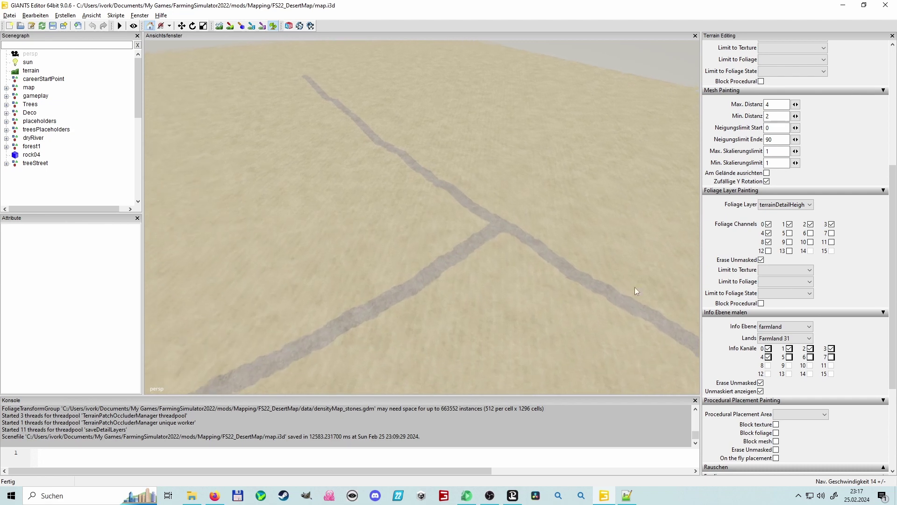
pyautogui.moveTo(562, 332); pyautogui.dragTo(580, 323, button='right')
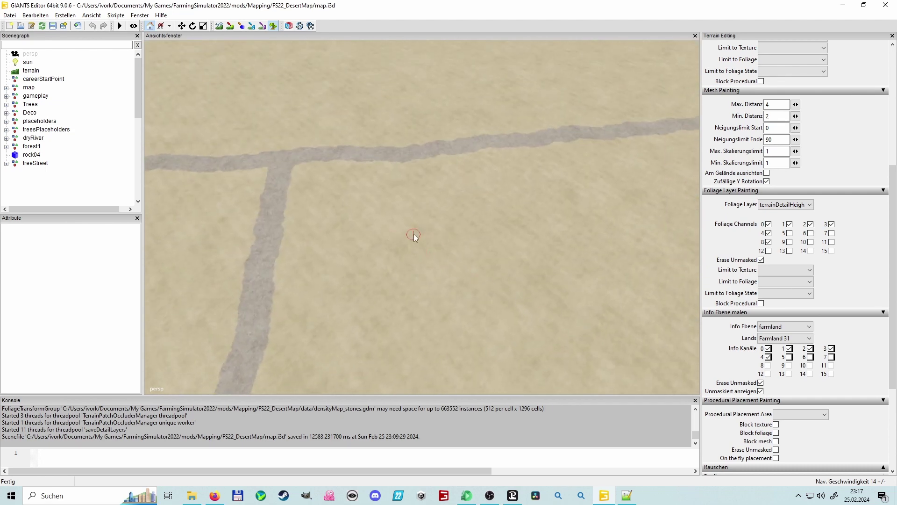
pyautogui.scroll(4, 416, 249)
pyautogui.moveTo(369, 257); pyautogui.dragTo(471, 249)
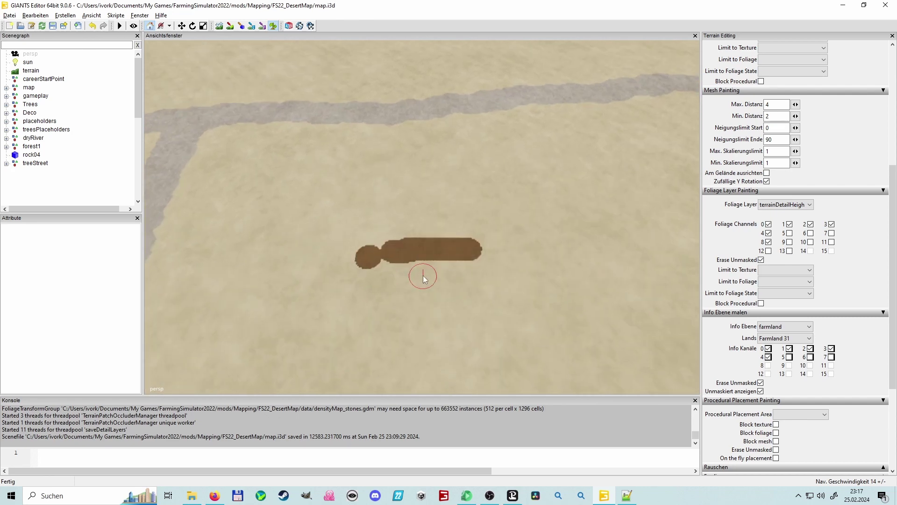
pyautogui.moveTo(396, 276)
pyautogui.mouseDown(button='right')
pyautogui.moveTo(486, 256)
pyautogui.moveTo(383, 241)
pyautogui.mouseUp(button='right')
pyautogui.moveTo(383, 241)
pyautogui.mouseDown()
pyautogui.moveTo(435, 266)
pyautogui.moveTo(473, 237)
pyautogui.moveTo(477, 257)
pyautogui.moveTo(498, 265)
pyautogui.moveTo(451, 233)
pyautogui.moveTo(300, 294)
pyautogui.moveTo(461, 314)
pyautogui.moveTo(381, 350)
pyautogui.moveTo(592, 281)
pyautogui.moveTo(486, 237)
pyautogui.mouseUp()
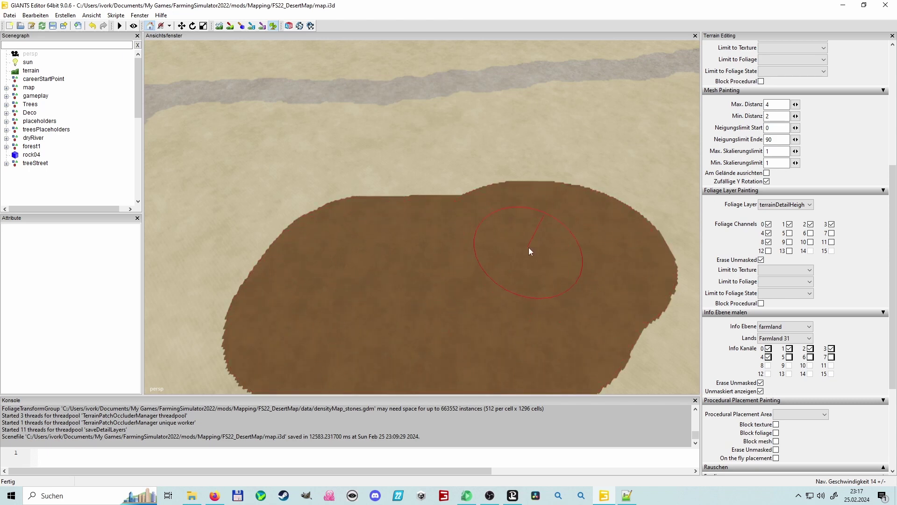
pyautogui.keyDown('alt'); pyautogui.moveTo(584, 265); pyautogui.dragTo(487, 283, button='right'); pyautogui.keyUp('alt')
pyautogui.keyDown('alt'); pyautogui.moveTo(478, 289); pyautogui.dragTo(582, 322); pyautogui.keyUp('alt')
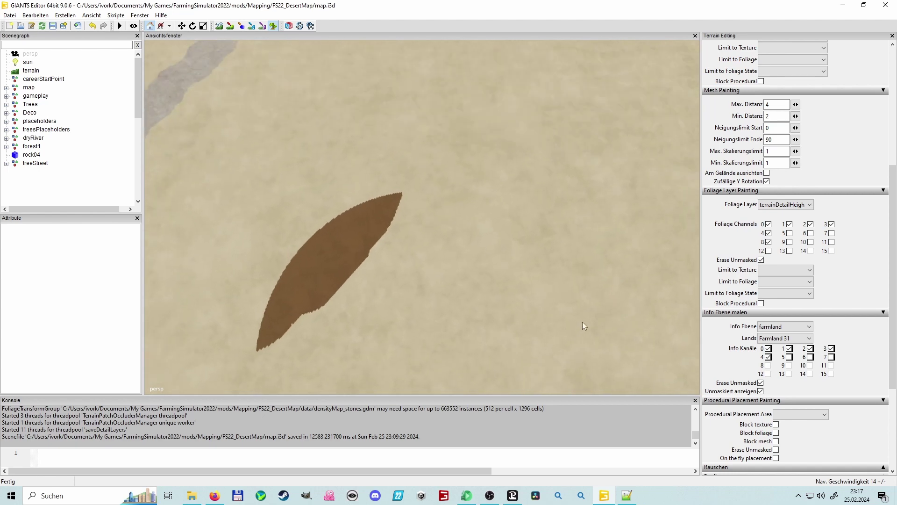
pyautogui.moveTo(582, 322)
pyautogui.keyDown('alt'); pyautogui.mouseDown(button='right')
pyautogui.moveTo(590, 281)
pyautogui.moveTo(619, 254)
pyautogui.mouseUp(button='right'); pyautogui.keyUp('alt')
pyautogui.keyDown('alt'); pyautogui.moveTo(618, 253); pyautogui.dragTo(534, 285, button='middle'); pyautogui.keyUp('alt')
pyautogui.moveTo(535, 285)
pyautogui.keyDown('alt'); pyautogui.mouseDown()
pyautogui.moveTo(481, 228)
pyautogui.moveTo(431, 246)
pyautogui.moveTo(397, 153)
pyautogui.moveTo(512, 110)
pyautogui.moveTo(346, 163)
pyautogui.moveTo(487, 120)
pyautogui.moveTo(363, 142)
pyautogui.moveTo(489, 164)
pyautogui.moveTo(552, 134)
pyautogui.moveTo(573, 182)
pyautogui.moveTo(549, 267)
pyautogui.moveTo(499, 273)
pyautogui.mouseUp(); pyautogui.keyUp('alt')
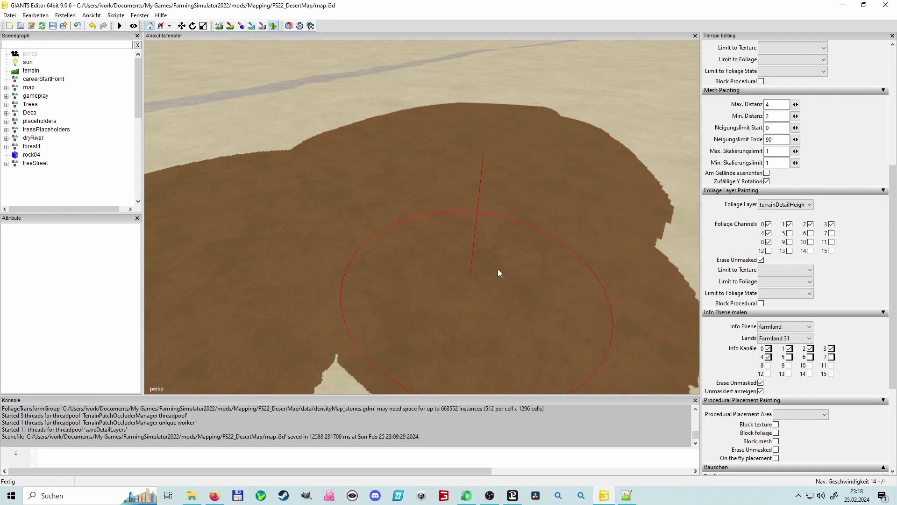
pyautogui.keyDown('alt'); pyautogui.moveTo(498, 270); pyautogui.dragTo(398, 284, button='right'); pyautogui.keyUp('alt')
pyautogui.moveTo(398, 284)
pyautogui.keyDown('alt'); pyautogui.mouseDown()
pyautogui.moveTo(371, 295)
pyautogui.moveTo(433, 304)
pyautogui.moveTo(444, 280)
pyautogui.mouseUp(); pyautogui.keyUp('alt')
pyautogui.moveTo(470, 228)
pyautogui.mouseDown()
pyautogui.moveTo(589, 168)
pyautogui.moveTo(377, 271)
pyautogui.moveTo(520, 374)
pyautogui.mouseUp()
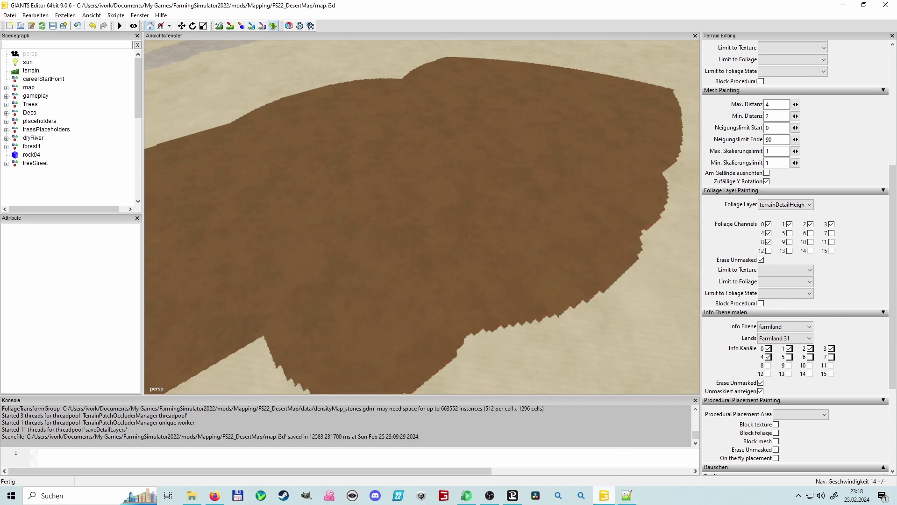
# Recheck the fill type indexes in densityMapHeight.xml in Notepad++, then return to GIANTS Editor.
pyautogui.click(628, 499)
pyautogui.moveTo(609, 499)
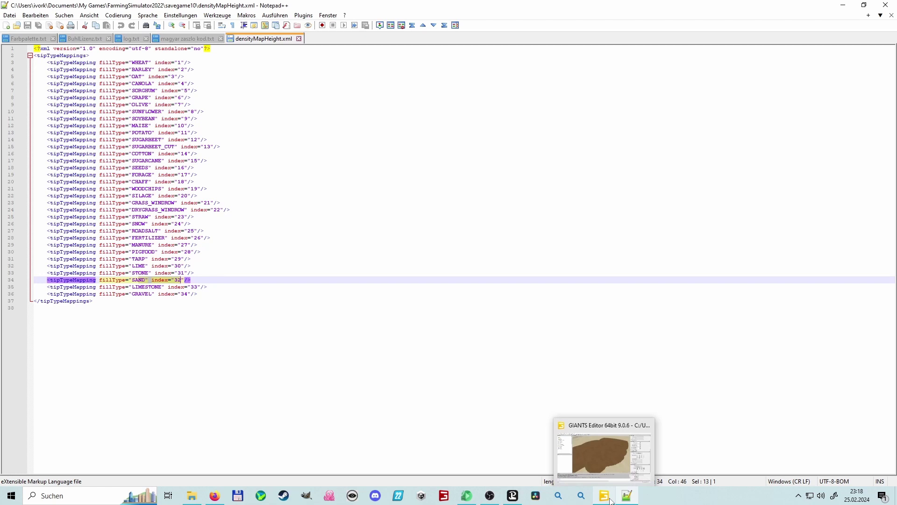
pyautogui.click(610, 500)
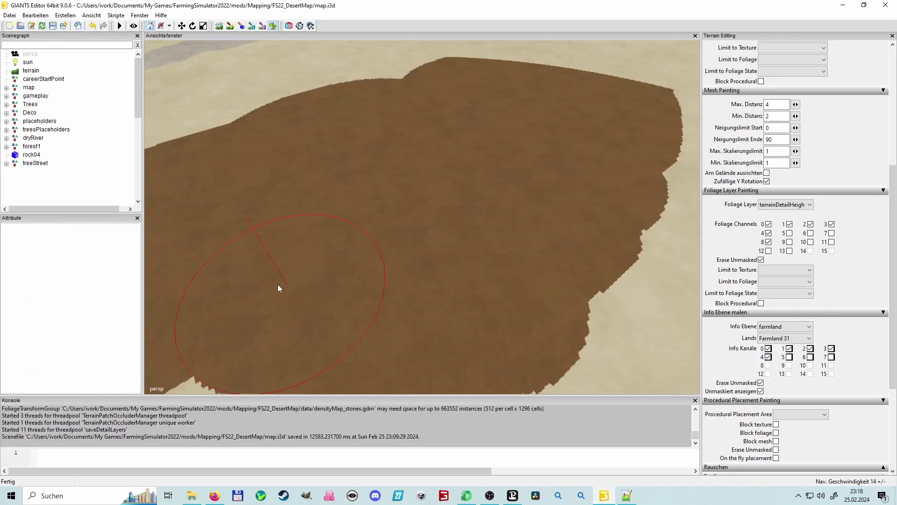
# Extend the painted patch across its remaining sandy gaps and edges using foliage channels 0–4 and 8.
pyautogui.moveTo(454, 248)
pyautogui.keyDown('alt'); pyautogui.mouseDown()
pyautogui.moveTo(319, 233)
pyautogui.moveTo(321, 299)
pyautogui.moveTo(307, 232)
pyautogui.moveTo(377, 142)
pyautogui.mouseUp(); pyautogui.keyUp('alt')
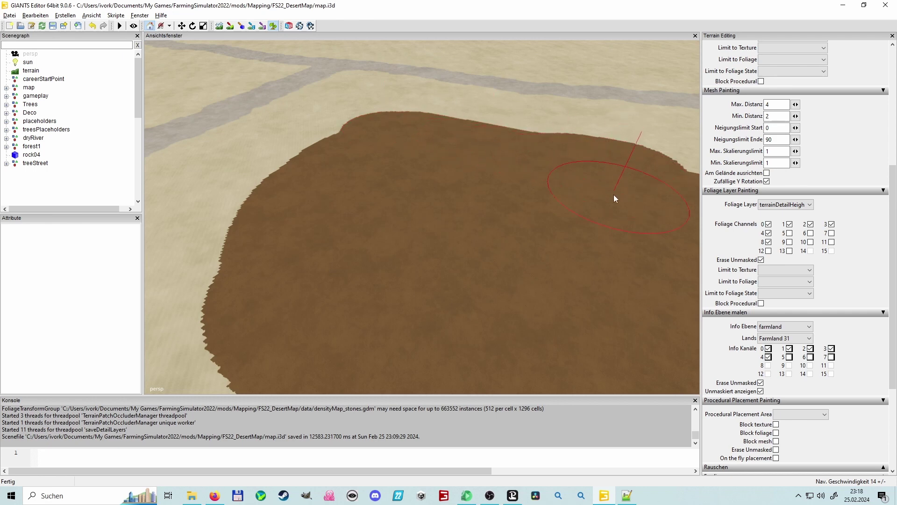
pyautogui.moveTo(614, 194)
pyautogui.mouseDown(button='right')
pyautogui.moveTo(399, 272)
pyautogui.moveTo(581, 315)
pyautogui.moveTo(505, 280)
pyautogui.moveTo(539, 188)
pyautogui.mouseUp(button='right')
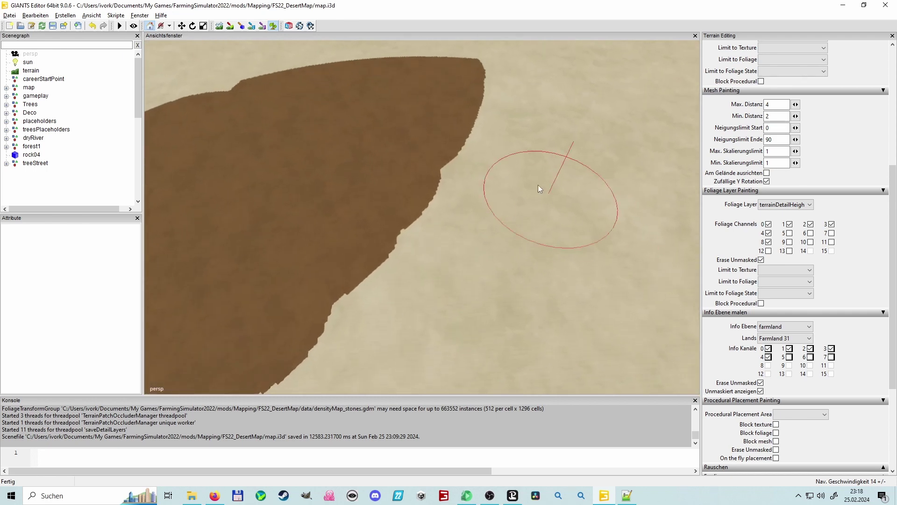
pyautogui.moveTo(498, 95)
pyautogui.mouseDown()
pyautogui.moveTo(477, 128)
pyautogui.moveTo(519, 129)
pyautogui.moveTo(451, 232)
pyautogui.moveTo(509, 230)
pyautogui.moveTo(526, 267)
pyautogui.moveTo(564, 276)
pyautogui.mouseUp()
pyautogui.moveTo(564, 276)
pyautogui.mouseDown(button='right')
pyautogui.moveTo(400, 290)
pyautogui.moveTo(465, 247)
pyautogui.mouseUp(button='right')
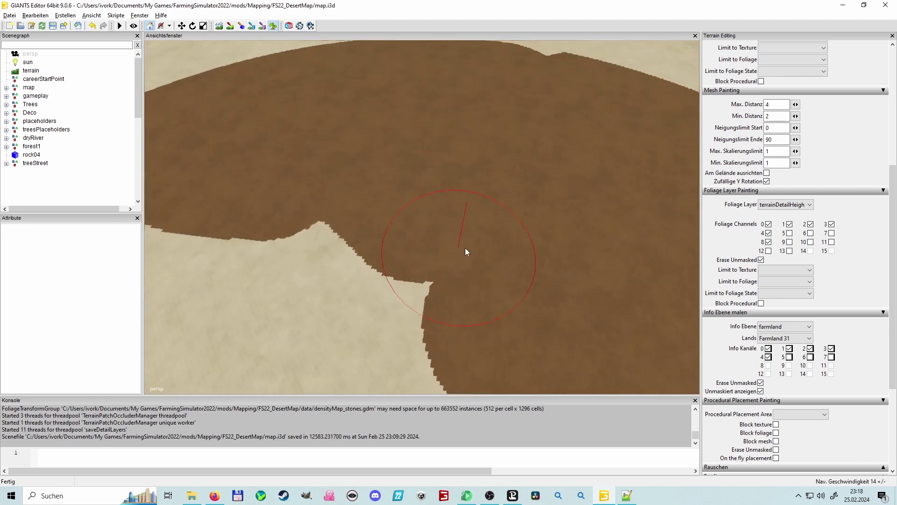
pyautogui.moveTo(464, 247)
pyautogui.mouseDown()
pyautogui.moveTo(291, 212)
pyautogui.moveTo(283, 270)
pyautogui.moveTo(509, 329)
pyautogui.mouseUp()
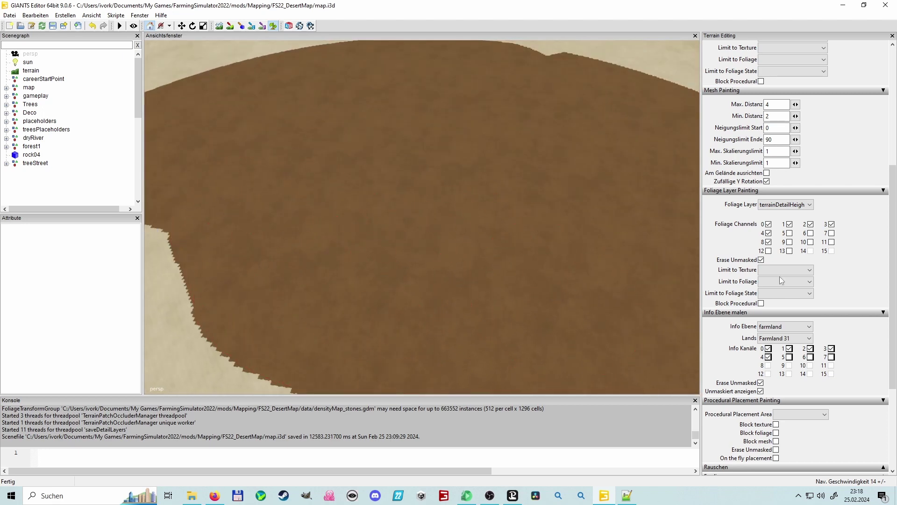
# Replace foliage channel 8 with channel 9 and paint over the brown patch near the path.
pyautogui.click(790, 242)
pyautogui.scroll(3, 355, 252)
pyautogui.keyDown('alt'); pyautogui.moveTo(439, 243); pyautogui.dragTo(364, 209); pyautogui.keyUp('alt')
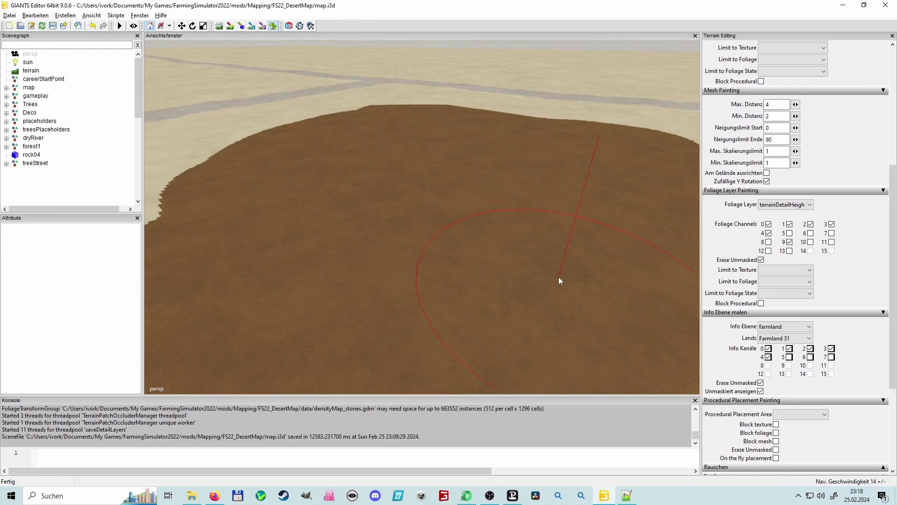
pyautogui.scroll(-3, 558, 287)
pyautogui.moveTo(555, 295); pyautogui.dragTo(379, 312, button='right')
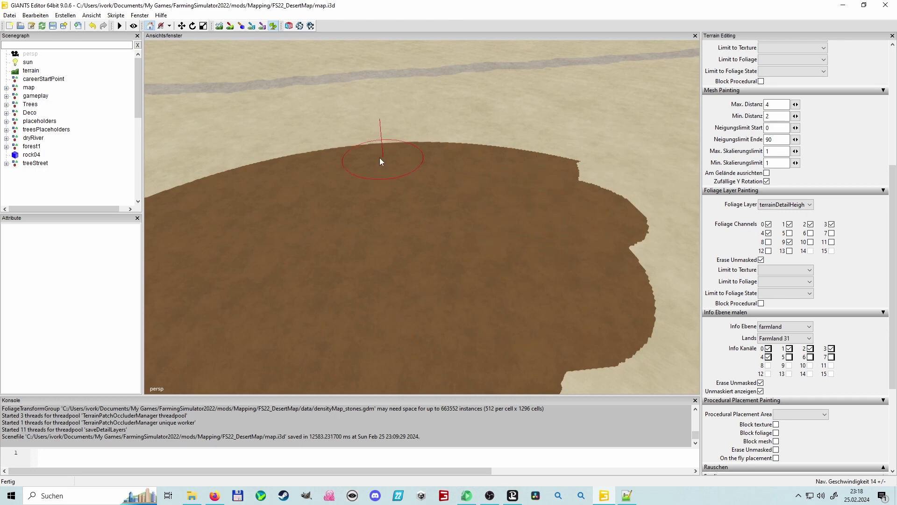
pyautogui.moveTo(382, 162)
pyautogui.mouseDown(button='right')
pyautogui.moveTo(427, 233)
pyautogui.moveTo(520, 233)
pyautogui.moveTo(607, 250)
pyautogui.moveTo(548, 294)
pyautogui.moveTo(563, 265)
pyautogui.mouseUp(button='right')
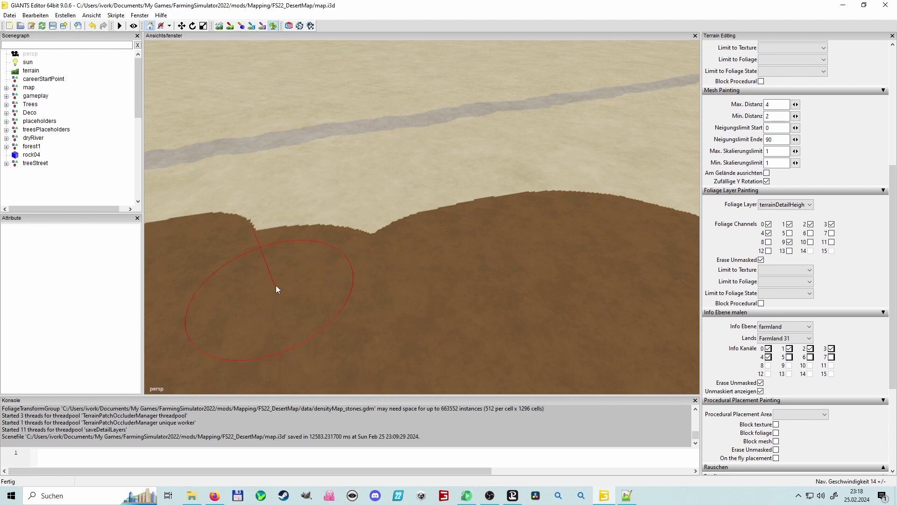
pyautogui.keyDown('alt'); pyautogui.moveTo(353, 305); pyautogui.dragTo(322, 296); pyautogui.keyUp('alt')
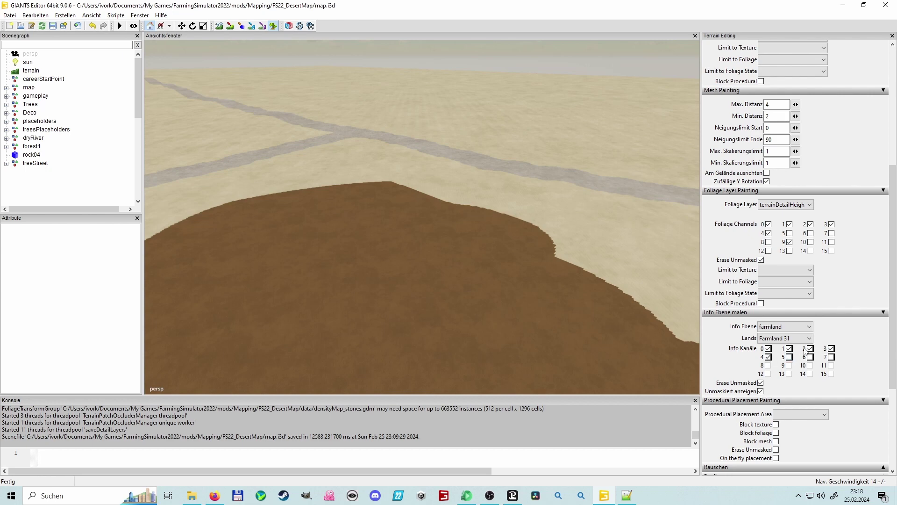
# Enable foliage channel 8 together with channel 9 and paint the patch again.
pyautogui.click(769, 242)
pyautogui.moveTo(495, 318)
pyautogui.keyDown('alt'); pyautogui.mouseDown()
pyautogui.moveTo(408, 319)
pyautogui.moveTo(437, 318)
pyautogui.moveTo(295, 391)
pyautogui.moveTo(297, 383)
pyautogui.mouseUp(); pyautogui.keyUp('alt')
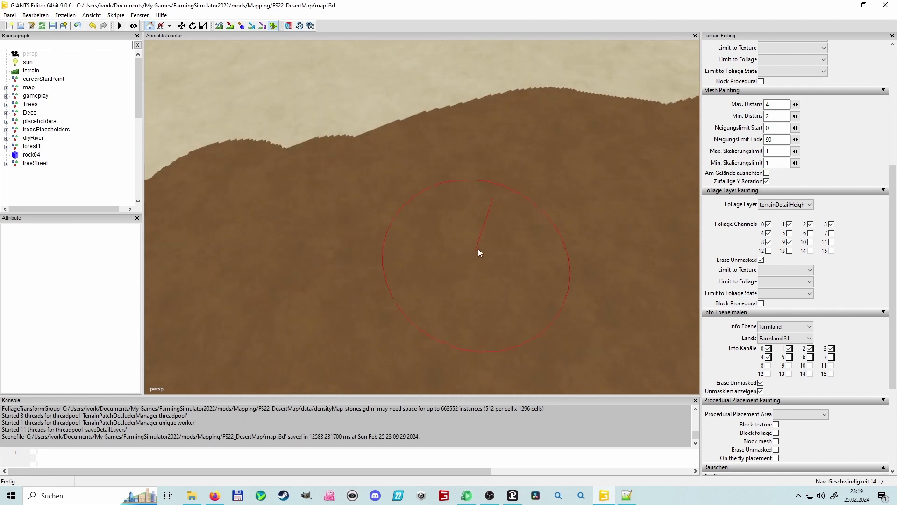
pyautogui.moveTo(413, 261)
pyautogui.mouseDown(button='right')
pyautogui.moveTo(277, 243)
pyautogui.moveTo(422, 234)
pyautogui.mouseUp(button='right')
pyautogui.moveTo(293, 212)
pyautogui.mouseDown(button='right')
pyautogui.moveTo(435, 262)
pyautogui.moveTo(403, 252)
pyautogui.mouseUp(button='right')
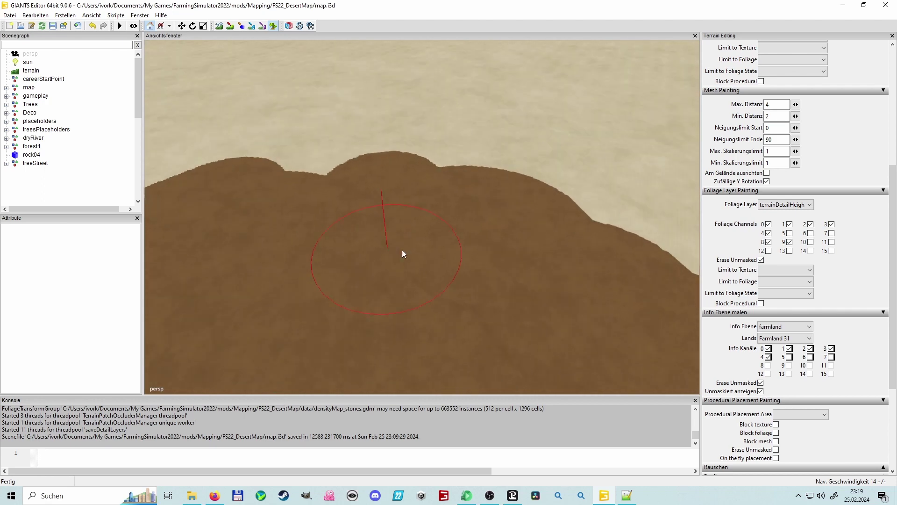
pyautogui.moveTo(224, 218)
pyautogui.mouseDown(button='right')
pyautogui.moveTo(374, 254)
pyautogui.moveTo(287, 248)
pyautogui.moveTo(403, 211)
pyautogui.mouseUp(button='right')
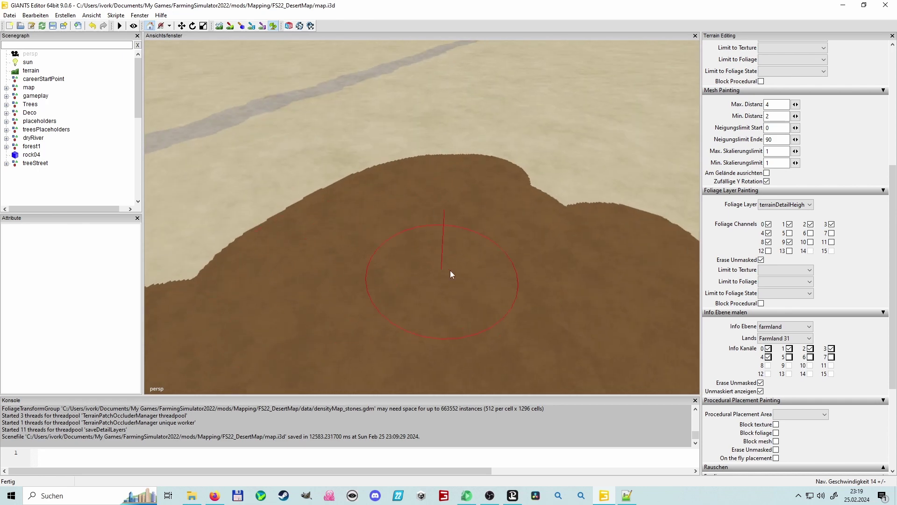
pyautogui.moveTo(450, 270)
pyautogui.mouseDown(button='right')
pyautogui.moveTo(411, 305)
pyautogui.moveTo(474, 271)
pyautogui.mouseUp(button='right')
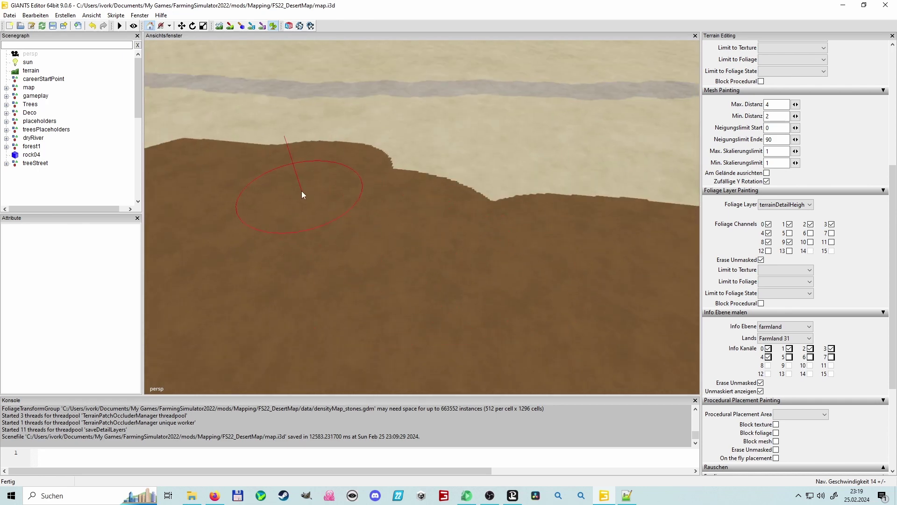
pyautogui.moveTo(343, 270)
pyautogui.mouseDown(button='right')
pyautogui.moveTo(260, 256)
pyautogui.moveTo(397, 202)
pyautogui.mouseUp(button='right')
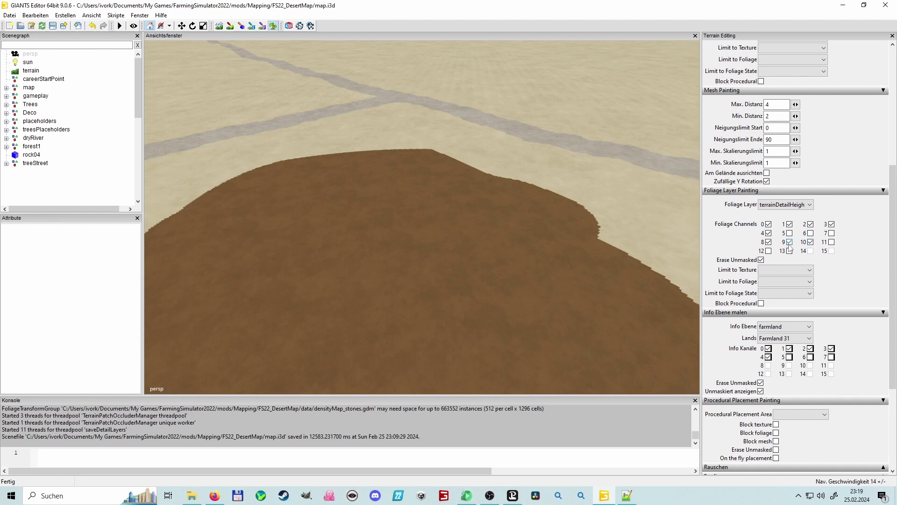
# Disable foliage channel 8, keeping channels 9 and 10 enabled, and paint over the brown patch near the path.
pyautogui.click(768, 242)
pyautogui.keyDown('alt'); pyautogui.moveTo(646, 280); pyautogui.dragTo(538, 266); pyautogui.keyUp('alt')
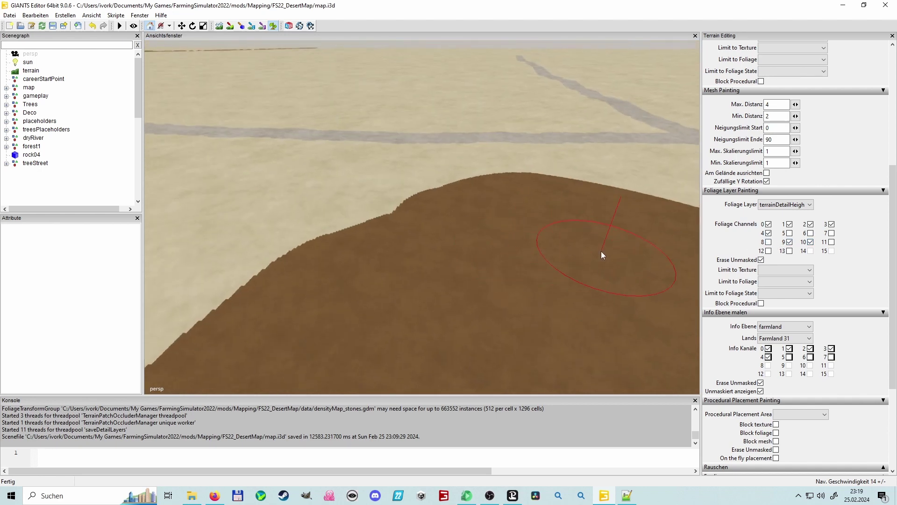
pyautogui.moveTo(616, 281)
pyautogui.mouseDown(button='right')
pyautogui.moveTo(645, 341)
pyautogui.moveTo(564, 271)
pyautogui.mouseUp(button='right')
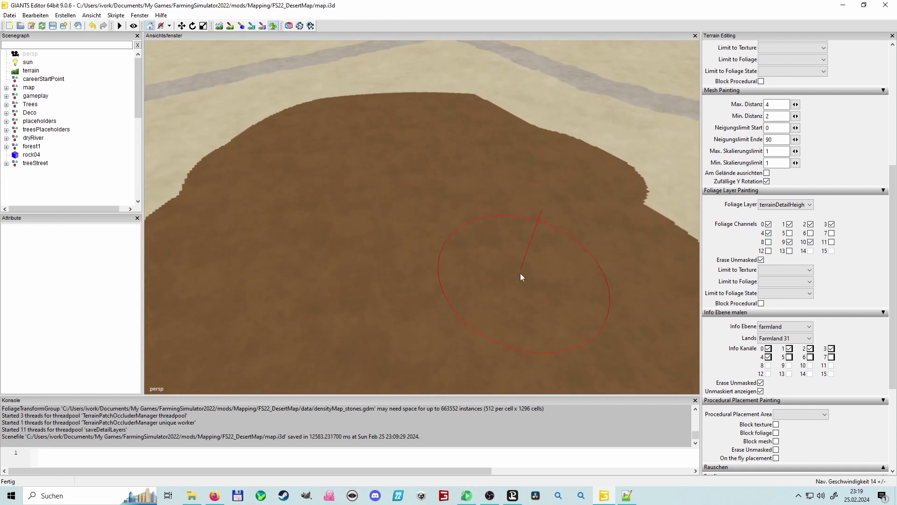
pyautogui.moveTo(406, 330)
pyautogui.mouseDown(button='right')
pyautogui.moveTo(578, 303)
pyautogui.moveTo(331, 265)
pyautogui.mouseUp(button='right')
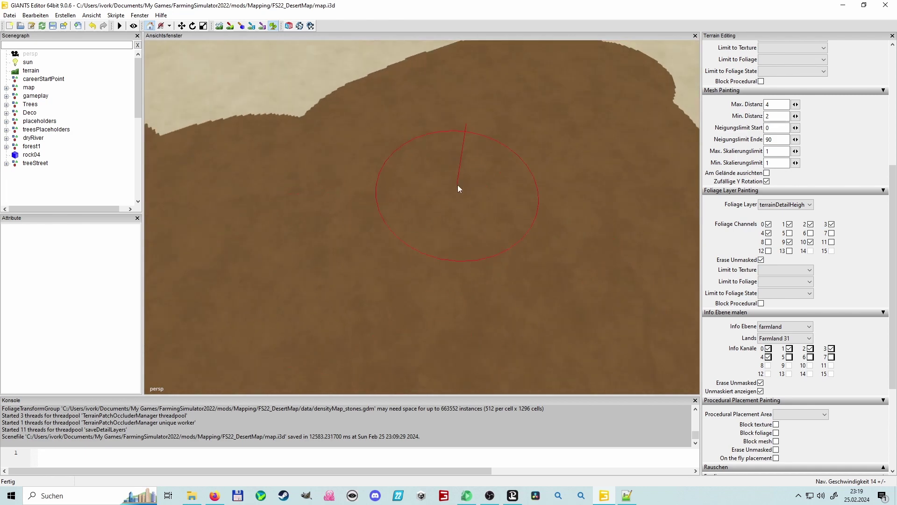
pyautogui.moveTo(565, 171)
pyautogui.mouseDown(button='right')
pyautogui.moveTo(659, 236)
pyautogui.moveTo(458, 172)
pyautogui.mouseUp(button='right')
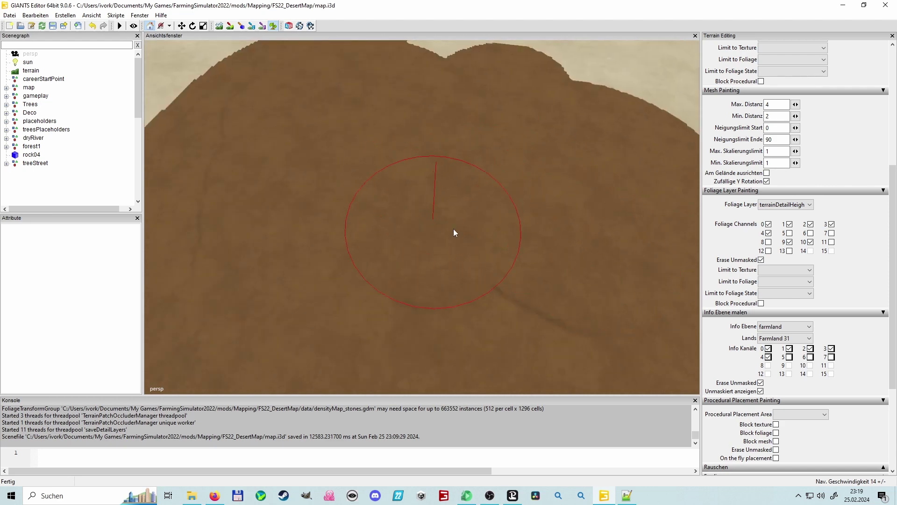
pyautogui.moveTo(492, 233)
pyautogui.mouseDown(button='right')
pyautogui.moveTo(658, 235)
pyautogui.moveTo(463, 242)
pyautogui.mouseUp(button='right')
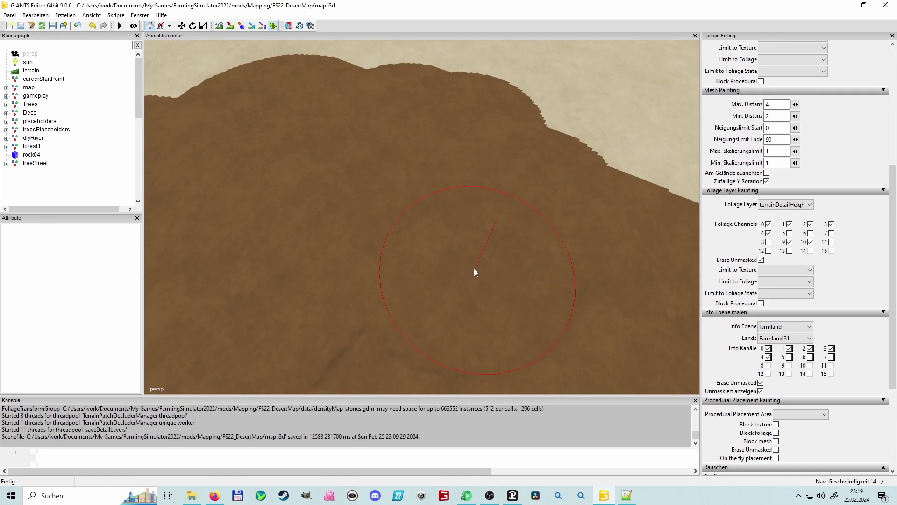
pyautogui.moveTo(469, 310)
pyautogui.mouseDown(button='right')
pyautogui.moveTo(611, 313)
pyautogui.moveTo(523, 282)
pyautogui.mouseUp(button='right')
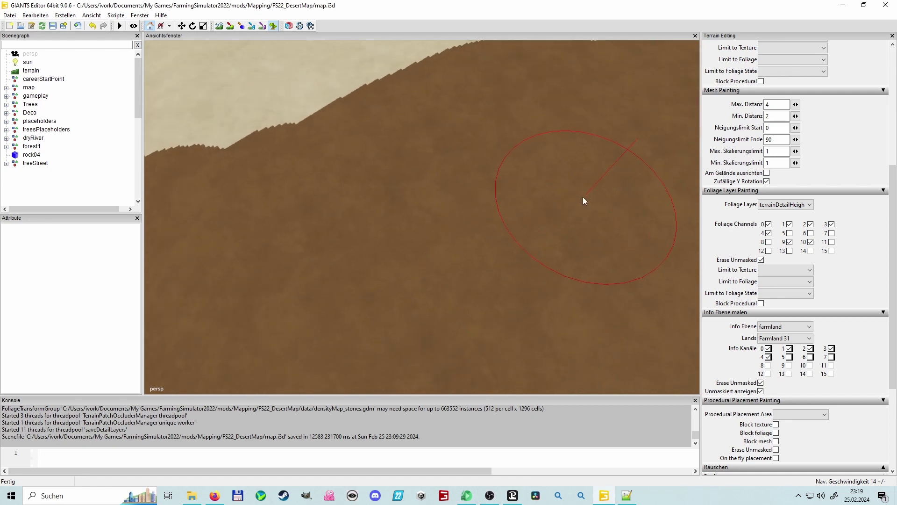
# Enable foliage channels 8 and 11 alongside channel 10, with channel 9 off, and paint over the interior of the brown patch.
pyautogui.click(768, 242)
pyautogui.click(831, 243)
pyautogui.moveTo(537, 254)
pyautogui.mouseDown()
pyautogui.moveTo(590, 212)
pyautogui.moveTo(587, 249)
pyautogui.moveTo(490, 246)
pyautogui.mouseUp()
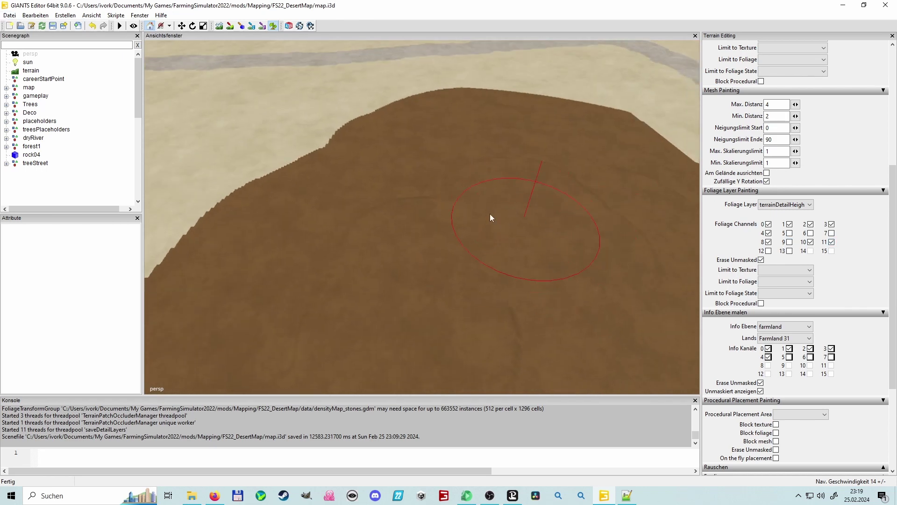
pyautogui.moveTo(491, 215)
pyautogui.mouseDown(button='right')
pyautogui.moveTo(571, 250)
pyautogui.moveTo(545, 275)
pyautogui.moveTo(682, 290)
pyautogui.mouseUp(button='right')
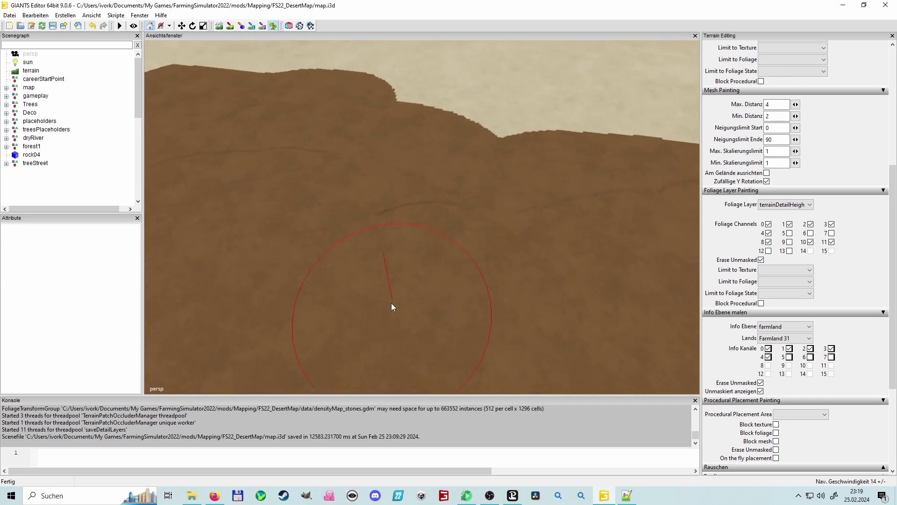
pyautogui.moveTo(543, 315)
pyautogui.mouseDown(button='right')
pyautogui.moveTo(651, 316)
pyautogui.moveTo(622, 308)
pyautogui.mouseUp(button='right')
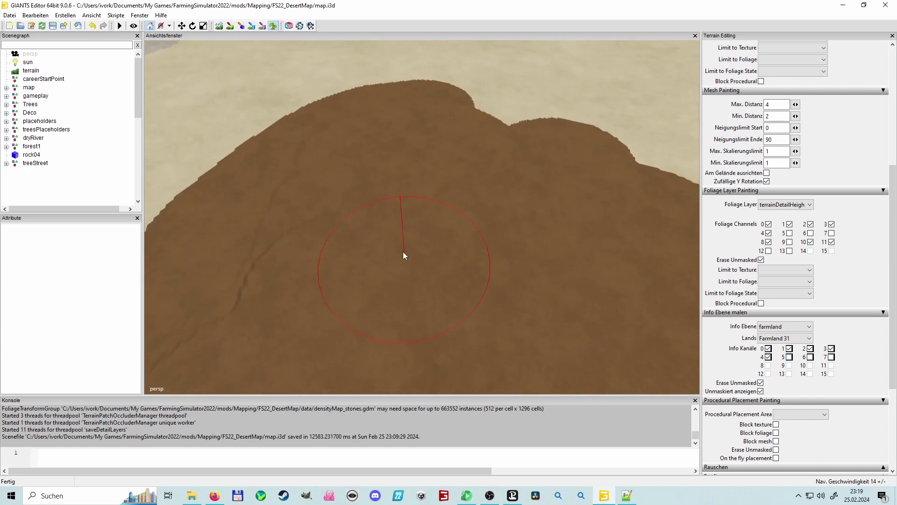
pyautogui.keyDown('alt'); pyautogui.moveTo(515, 280); pyautogui.dragTo(616, 315); pyautogui.keyUp('alt')
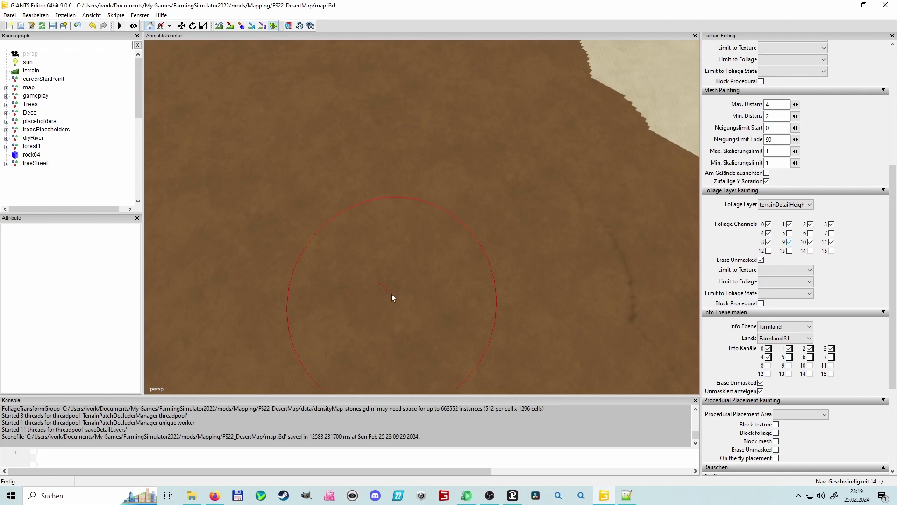
# Add foliage channel 12 to channels 8–11 and paint a raised layer across the middle of the brown patch.
pyautogui.click(768, 251)
pyautogui.moveTo(467, 269)
pyautogui.mouseDown()
pyautogui.moveTo(416, 265)
pyautogui.moveTo(366, 218)
pyautogui.mouseUp()
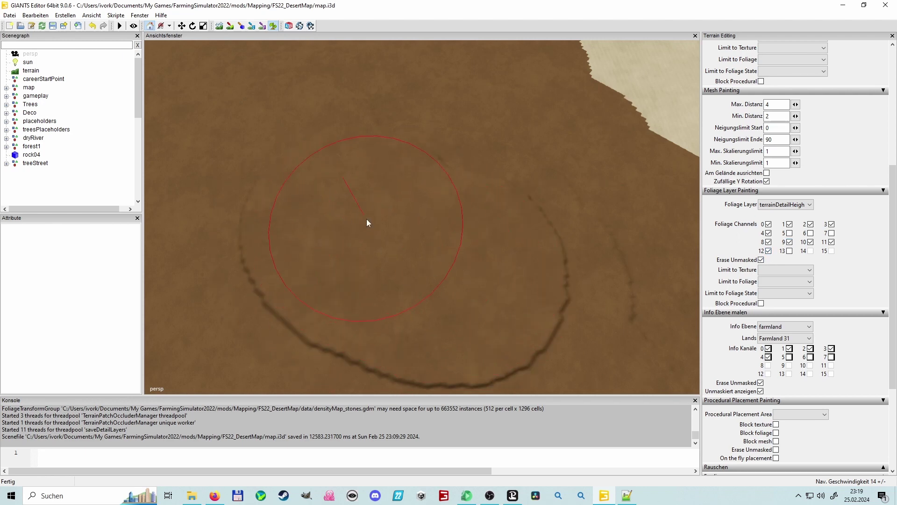
pyautogui.moveTo(455, 264)
pyautogui.keyDown('alt'); pyautogui.mouseDown()
pyautogui.moveTo(366, 229)
pyautogui.moveTo(323, 193)
pyautogui.mouseUp(); pyautogui.keyUp('alt')
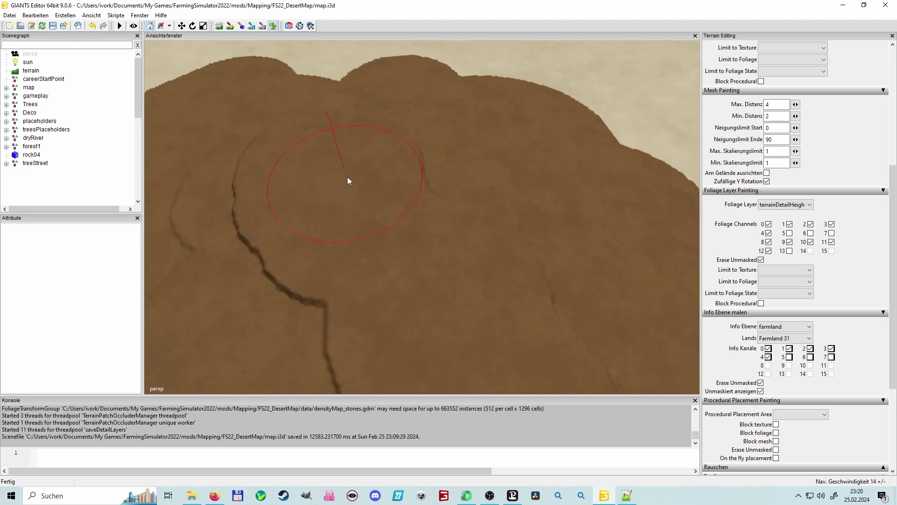
pyautogui.moveTo(319, 269)
pyautogui.mouseDown(button='right')
pyautogui.moveTo(403, 283)
pyautogui.moveTo(304, 299)
pyautogui.moveTo(419, 283)
pyautogui.moveTo(358, 240)
pyautogui.moveTo(439, 279)
pyautogui.moveTo(306, 240)
pyautogui.mouseUp(button='right')
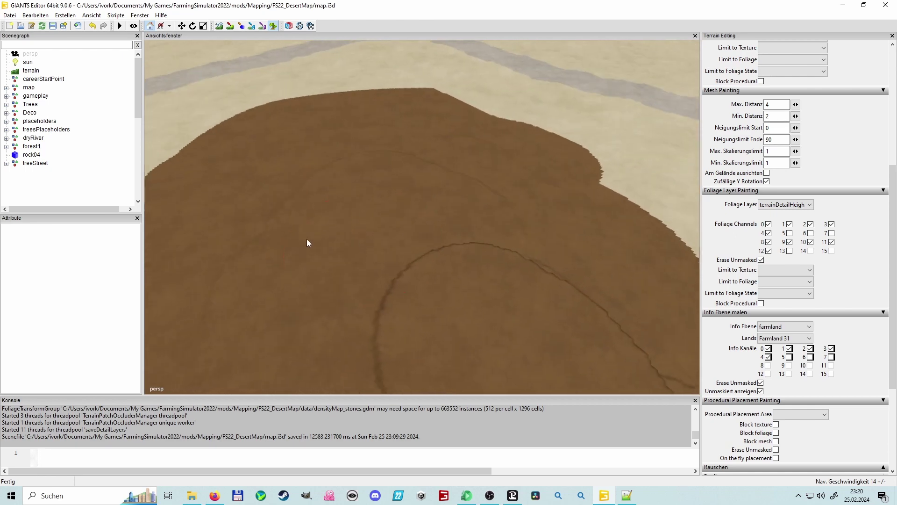
pyautogui.moveTo(453, 304)
pyautogui.mouseDown(button='right')
pyautogui.moveTo(467, 309)
pyautogui.moveTo(399, 308)
pyautogui.mouseUp(button='right')
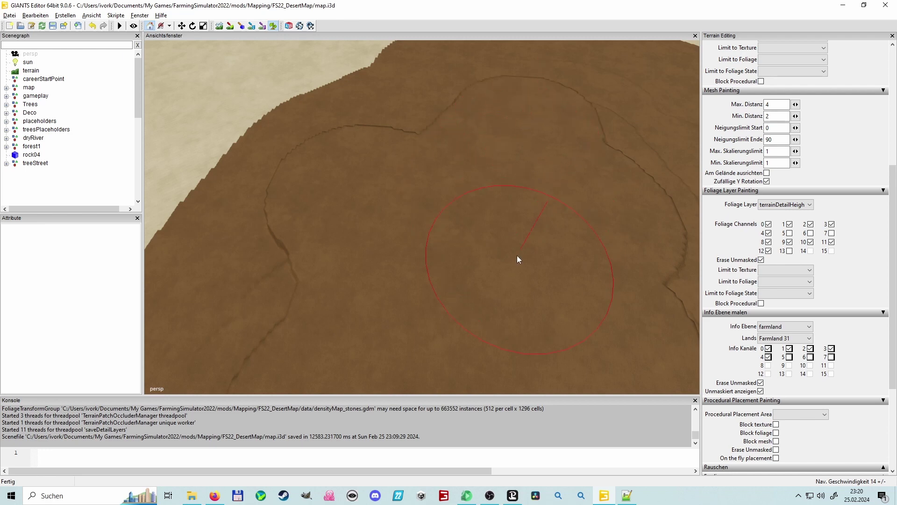
pyautogui.moveTo(517, 258)
pyautogui.mouseDown(button='right')
pyautogui.moveTo(652, 242)
pyautogui.moveTo(741, 272)
pyautogui.mouseUp(button='right')
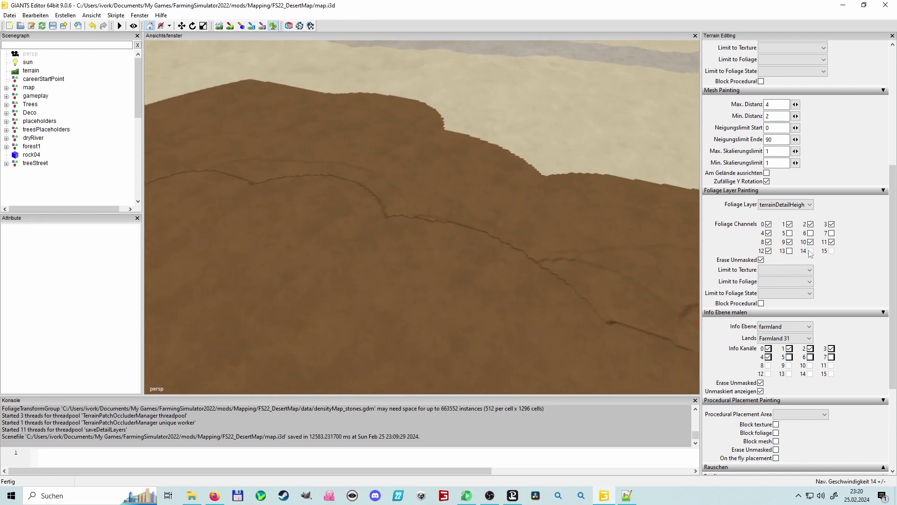
# Enable foliage channel 13 as well, paint a higher layer inside the raised area of the heap, and save the map.
pyautogui.click(789, 251)
pyautogui.moveTo(341, 293)
pyautogui.mouseDown()
pyautogui.moveTo(287, 278)
pyautogui.moveTo(264, 330)
pyautogui.mouseUp()
pyautogui.keyDown('alt'); pyautogui.moveTo(448, 330); pyautogui.dragTo(363, 302); pyautogui.keyUp('alt')
pyautogui.moveTo(401, 260)
pyautogui.mouseDown()
pyautogui.moveTo(412, 257)
pyautogui.moveTo(352, 329)
pyautogui.moveTo(413, 359)
pyautogui.moveTo(451, 310)
pyautogui.moveTo(452, 341)
pyautogui.mouseUp()
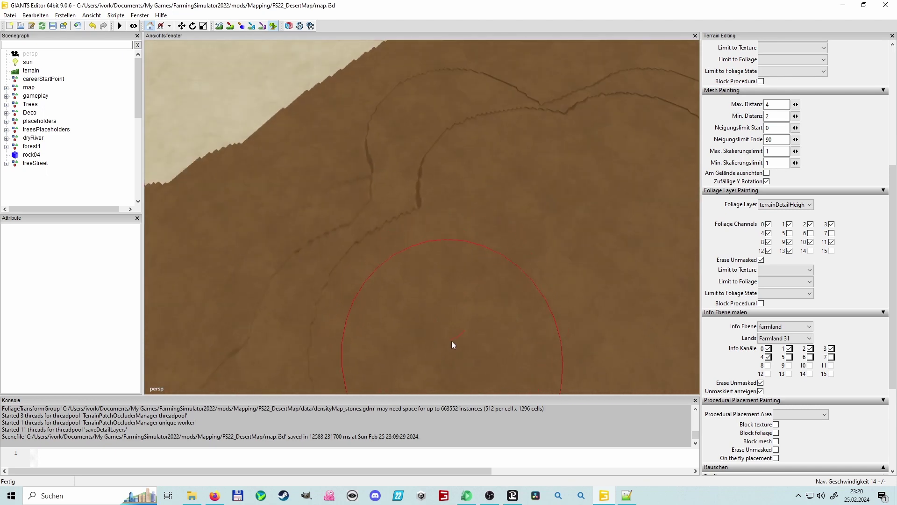
pyautogui.moveTo(452, 345)
pyautogui.mouseDown(button='right')
pyautogui.moveTo(642, 309)
pyautogui.moveTo(358, 293)
pyautogui.mouseUp(button='right')
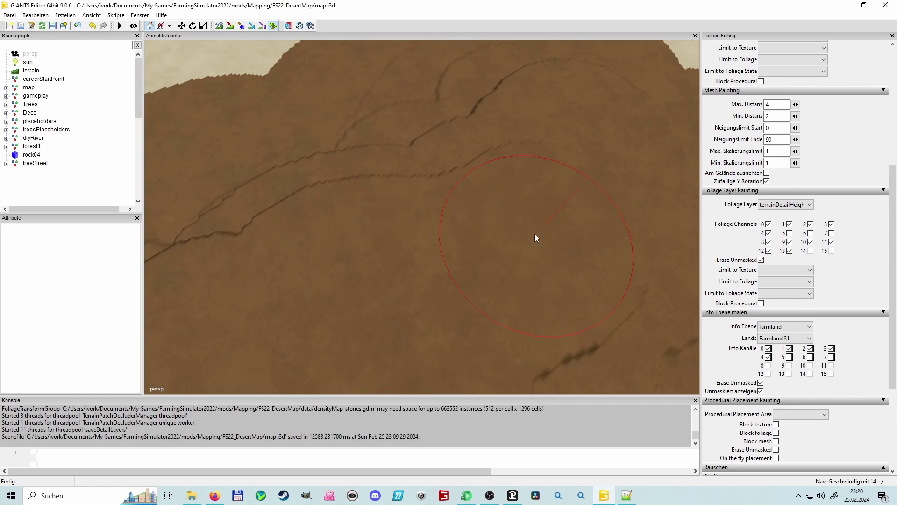
pyautogui.moveTo(537, 237)
pyautogui.mouseDown(button='right')
pyautogui.moveTo(567, 190)
pyautogui.moveTo(645, 243)
pyautogui.moveTo(613, 224)
pyautogui.mouseUp(button='right')
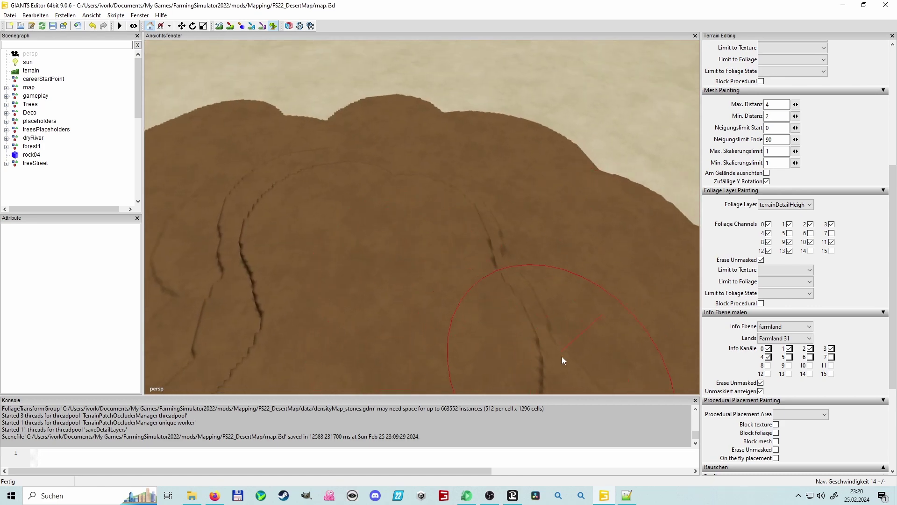
pyautogui.hotkey('ctrl', 's')
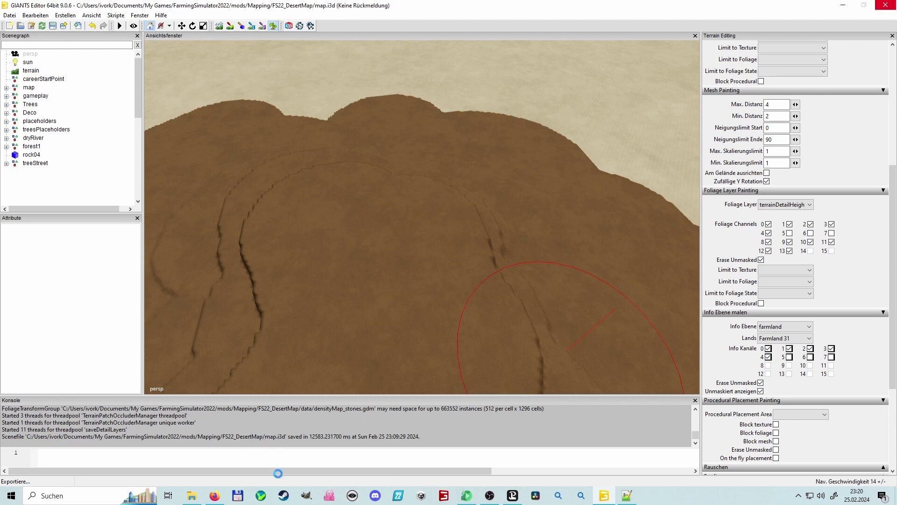
# Switch to File Explorer and open placeables.xml from the xml folder of mods\Mapping\FS22_DesertMap in Notepad++ to examine the placed objects.
pyautogui.click(195, 496)
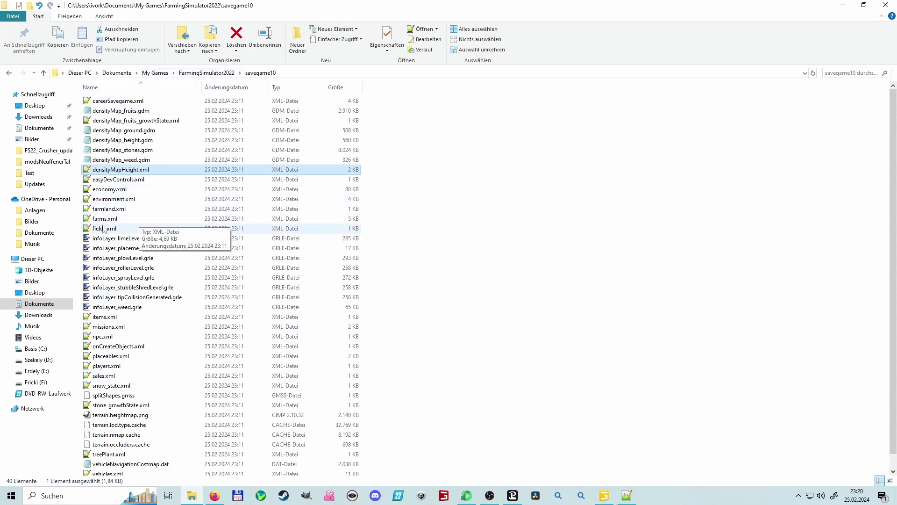
pyautogui.click(30, 173)
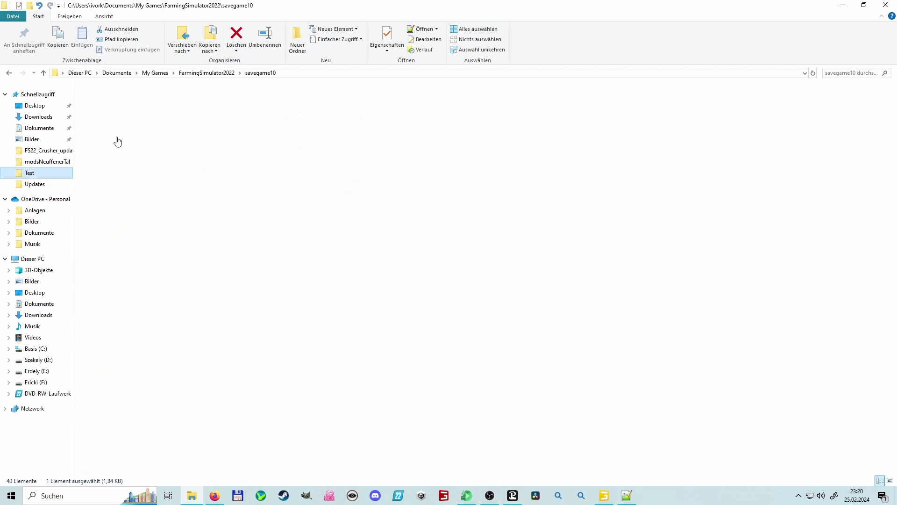
pyautogui.click(207, 72)
pyautogui.doubleClick(107, 182)
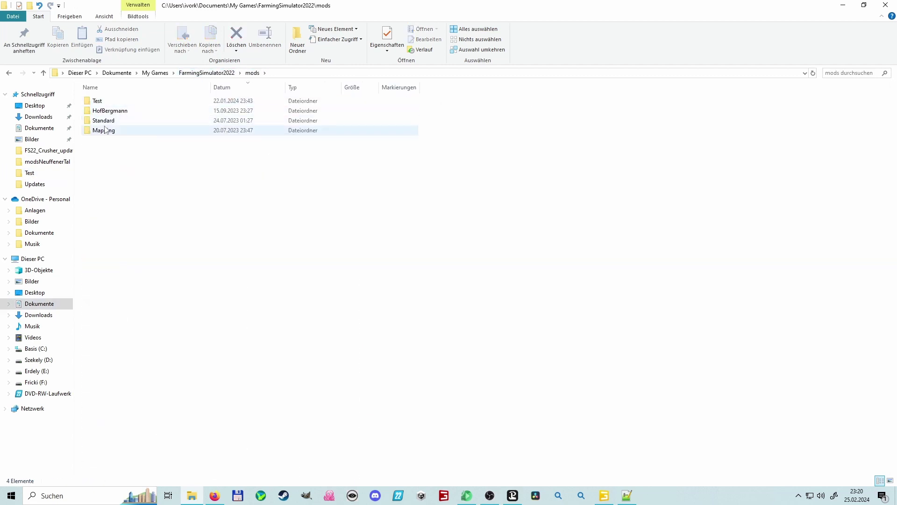
pyautogui.doubleClick(112, 130)
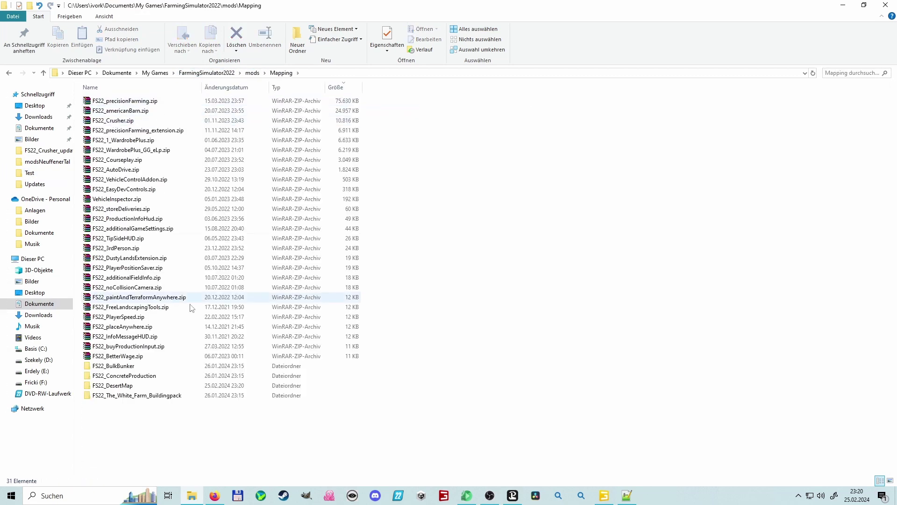
pyautogui.doubleClick(116, 386)
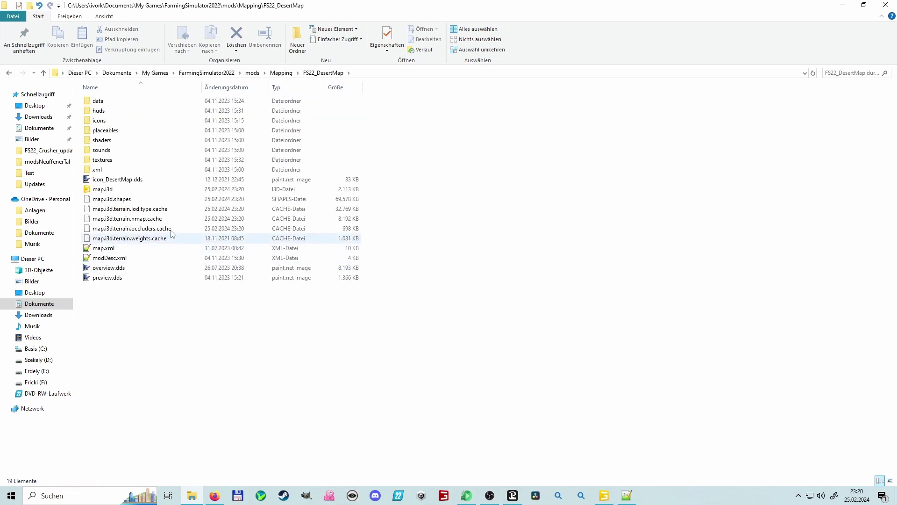
pyautogui.doubleClick(118, 171)
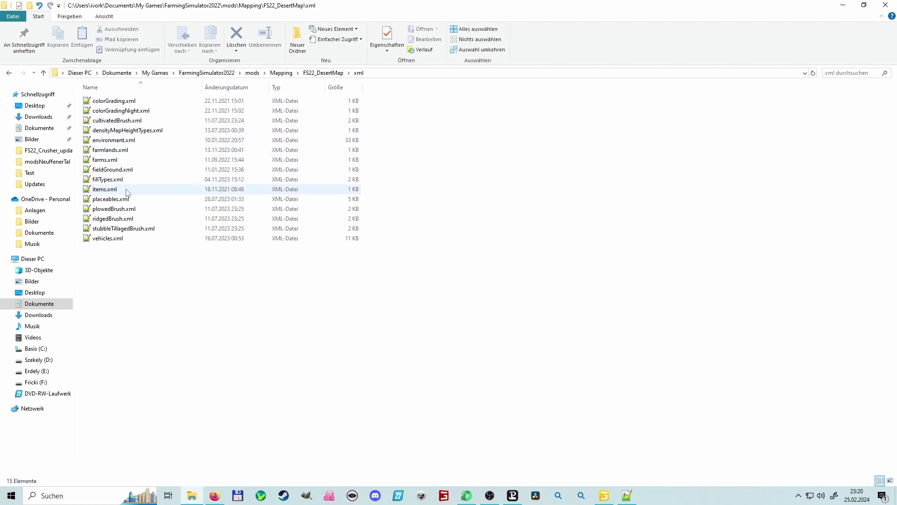
pyautogui.doubleClick(116, 199)
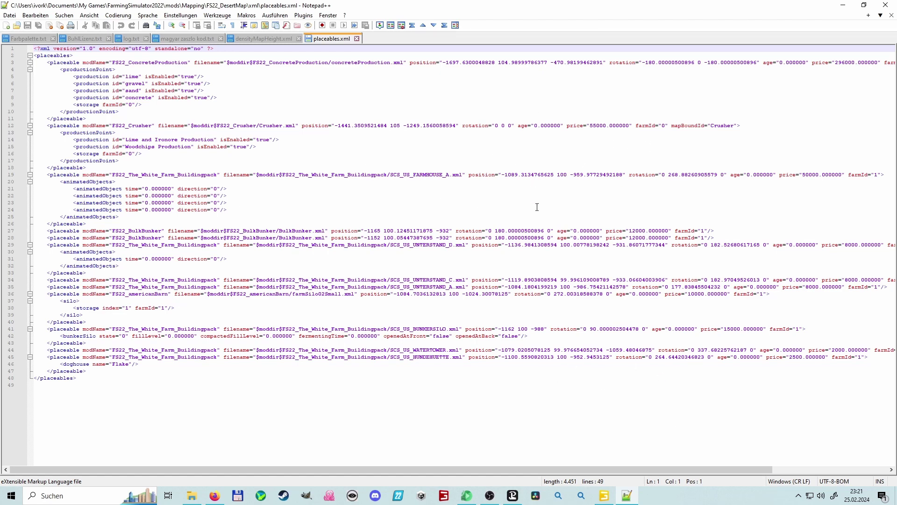
# Look over the mods in the Mapping folder in File Explorer, then return to the map's placeables.xml in Notepad++.
pyautogui.click(192, 496)
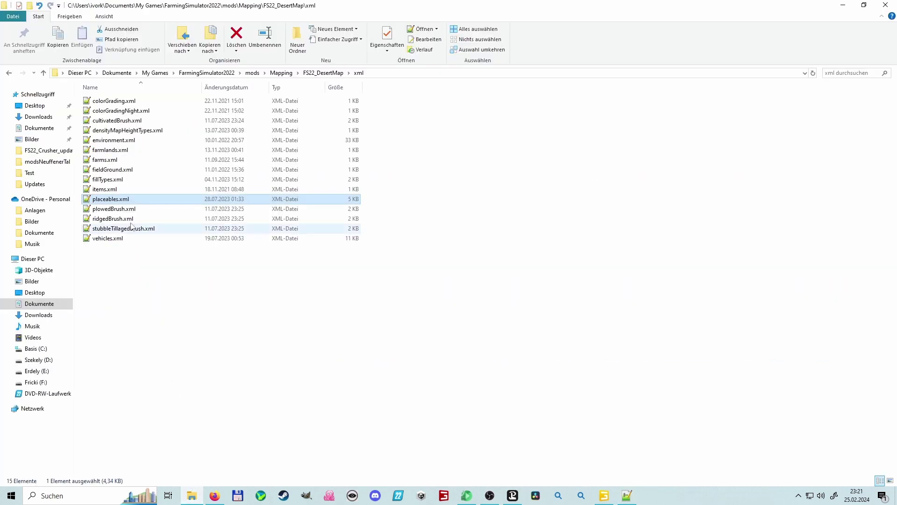
pyautogui.click(281, 73)
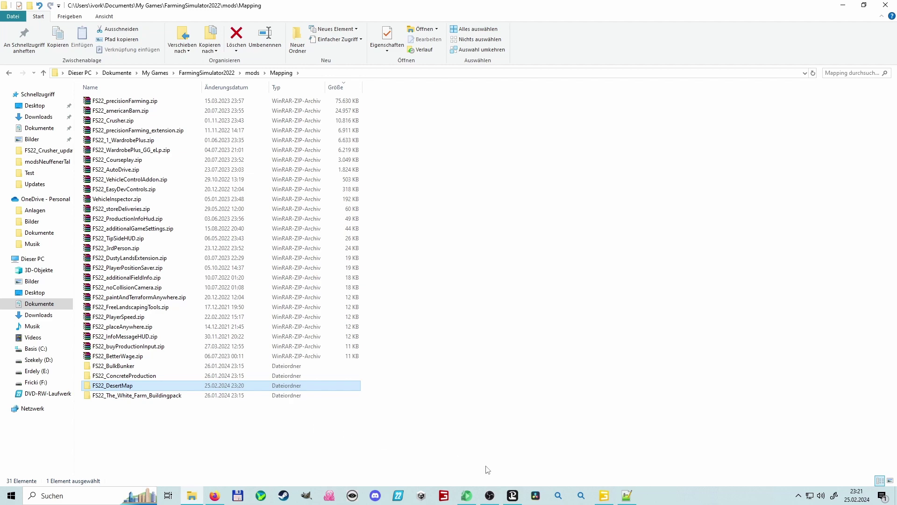
pyautogui.click(626, 480)
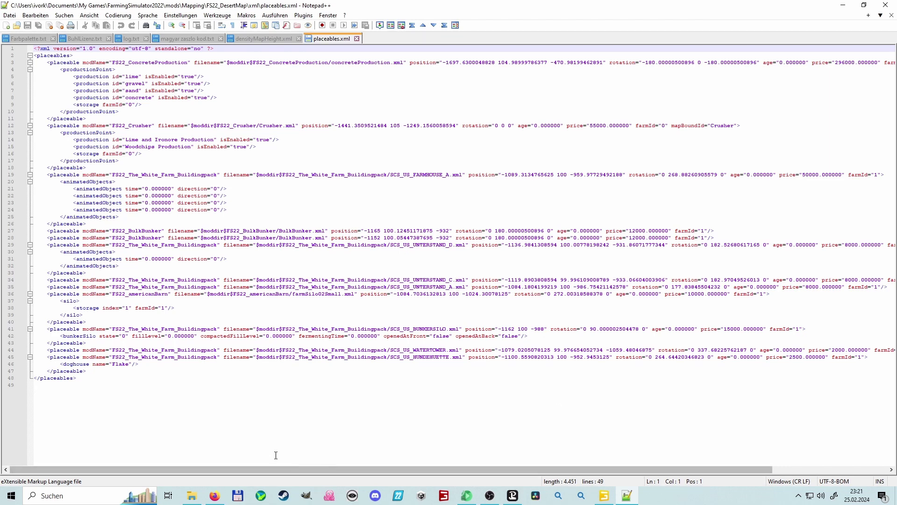
# Open placeables.xml from the savegame10 folder to compare its entries with the map's version, then close the savegame file.
pyautogui.click(192, 496)
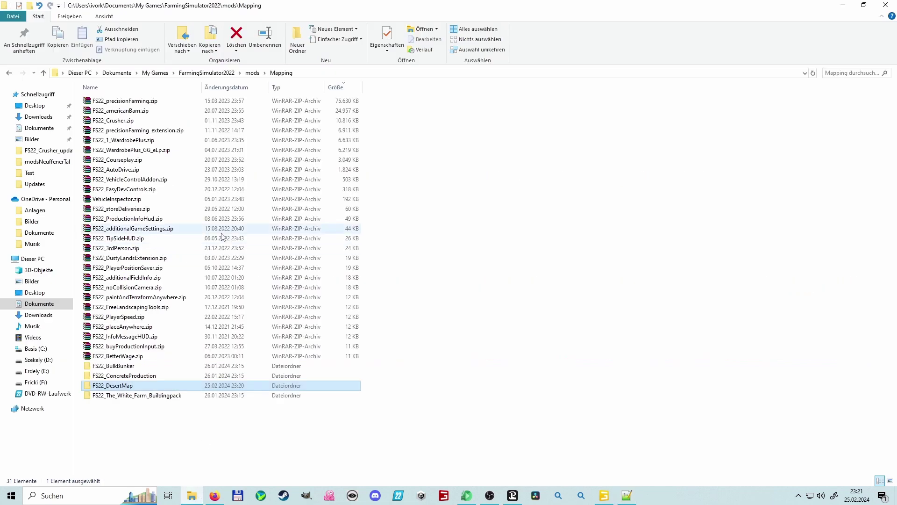
pyautogui.click(252, 72)
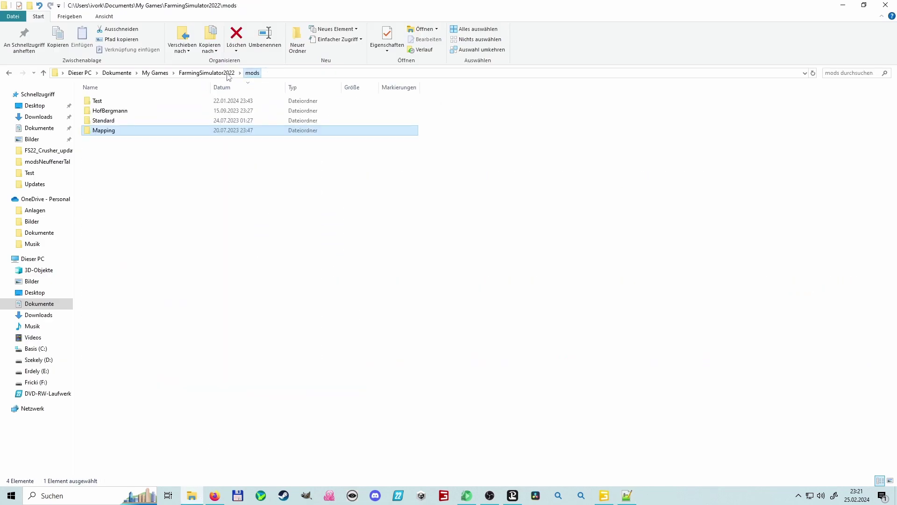
pyautogui.click(206, 73)
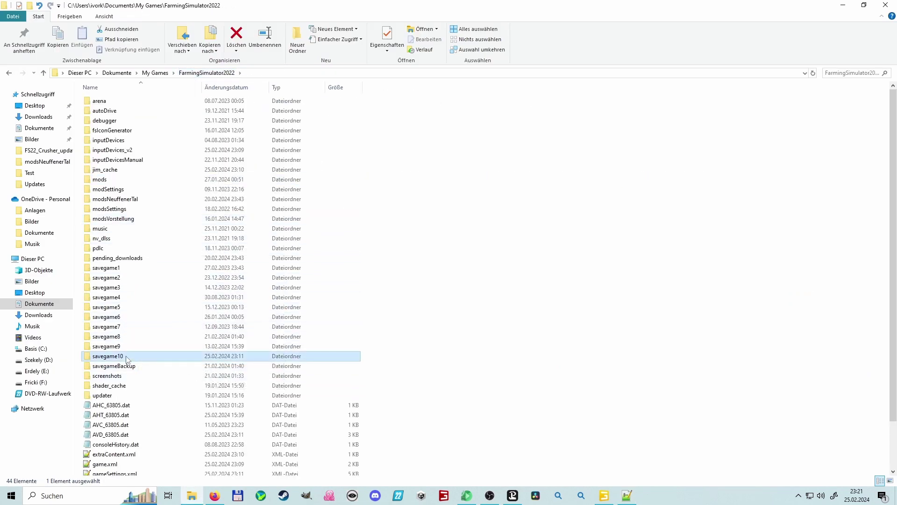
pyautogui.doubleClick(112, 356)
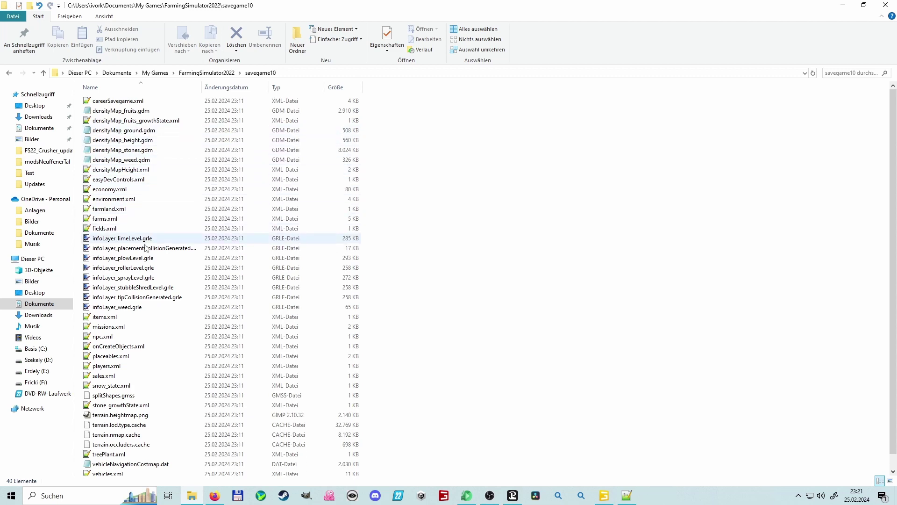
pyautogui.doubleClick(129, 356)
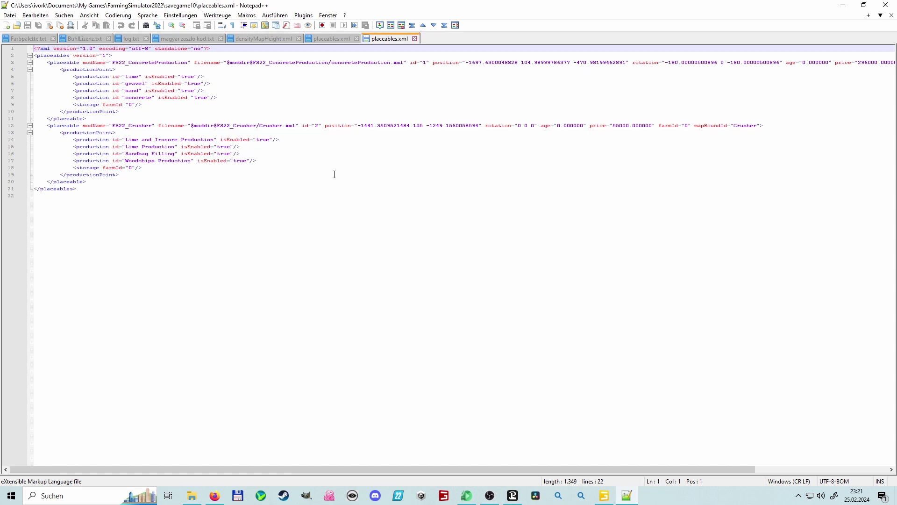
pyautogui.click(415, 39)
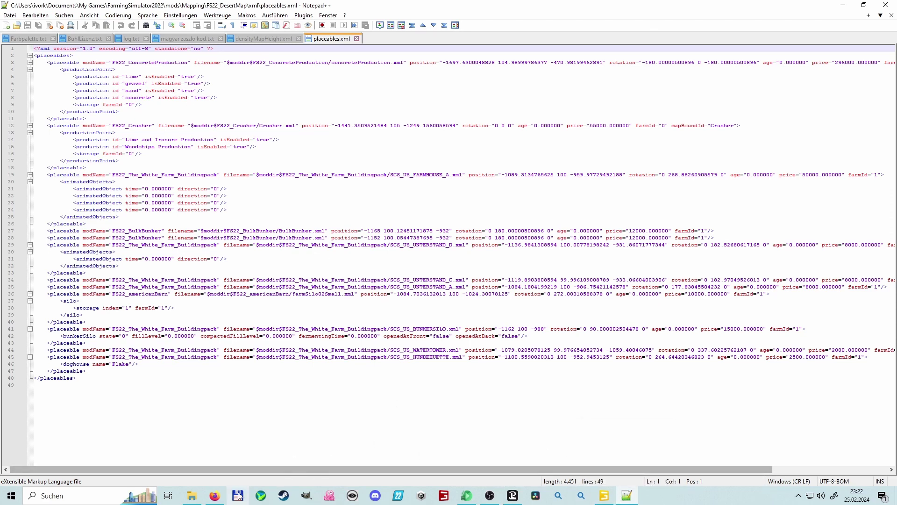
# Switch to File Explorer and open modDesc.xml from the mods\Mapping\FS22_DesertMap folder in Notepad++.
pyautogui.click(192, 495)
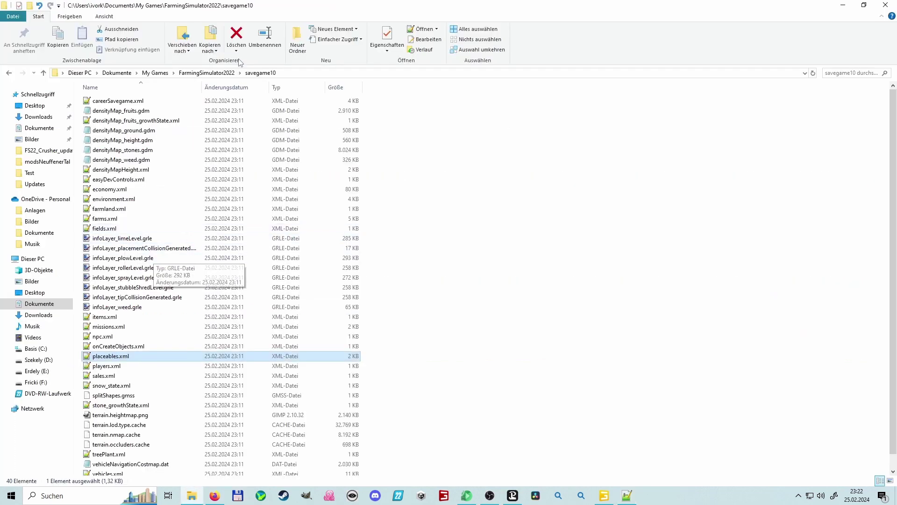
pyautogui.click(218, 74)
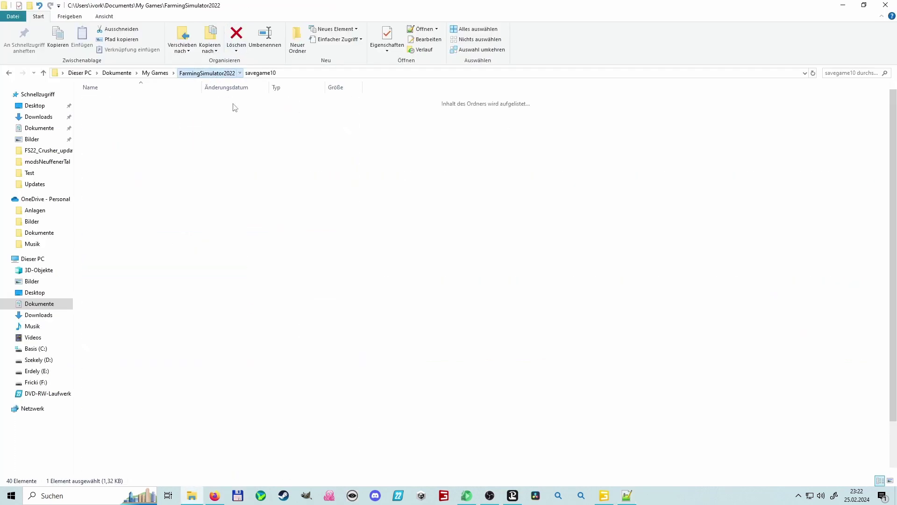
pyautogui.doubleClick(115, 181)
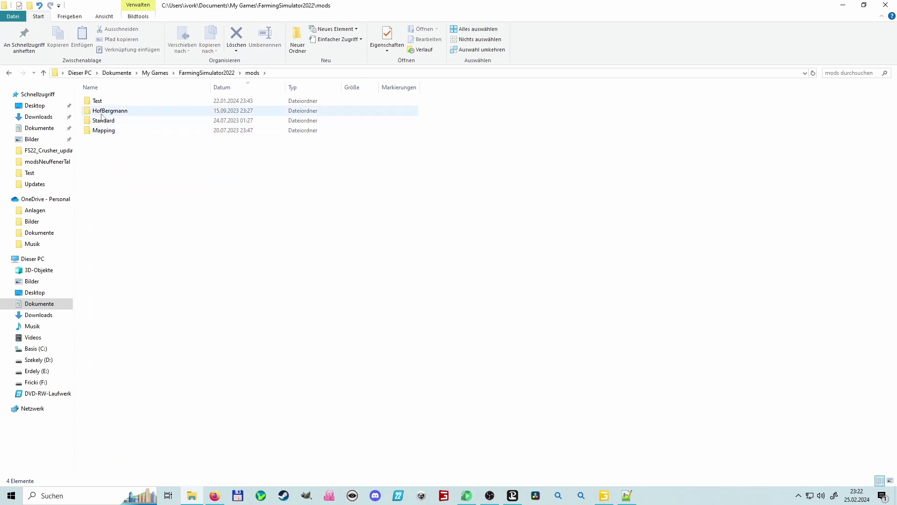
pyautogui.doubleClick(113, 130)
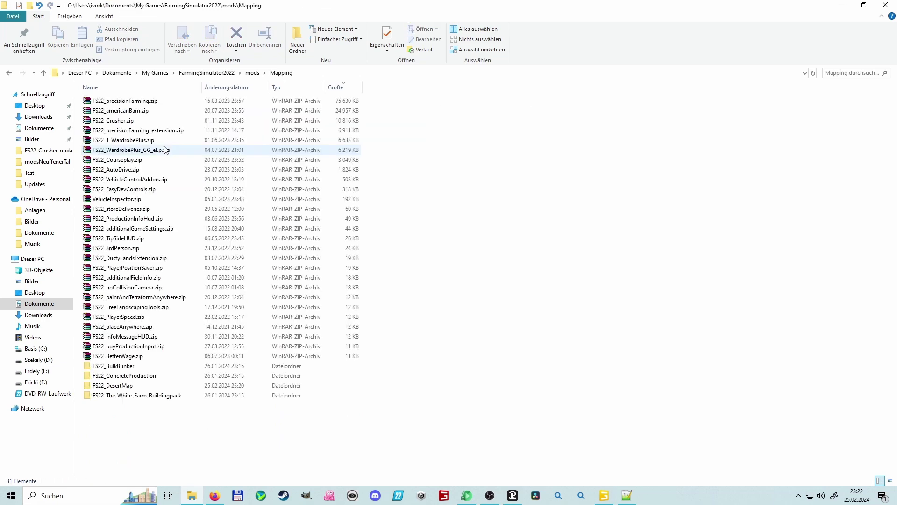
pyautogui.doubleClick(132, 385)
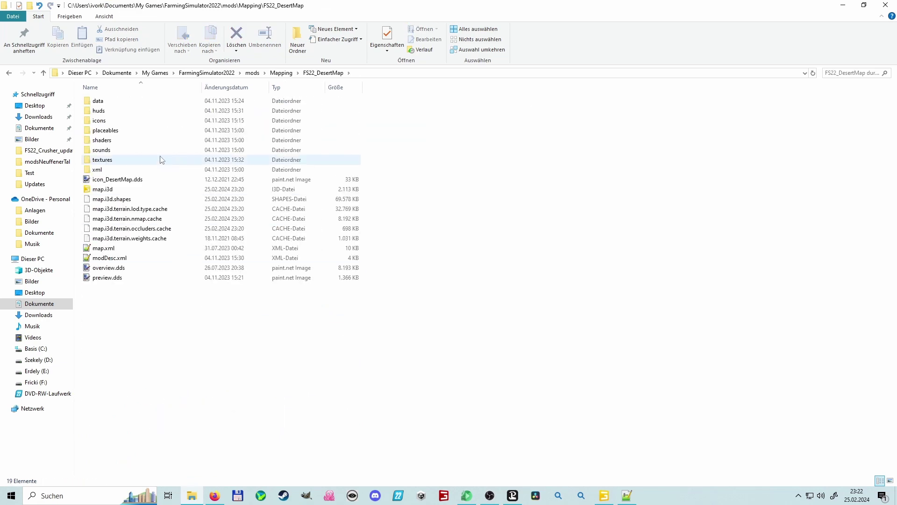
pyautogui.doubleClick(123, 258)
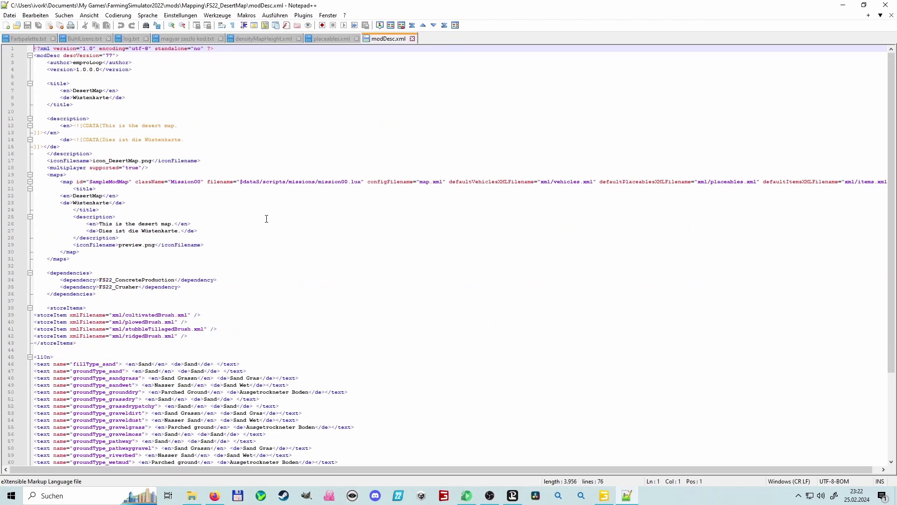
# Duplicate the FS22_ConcreteProduction and FS22_Crusher dependency lines inside the dependencies section of modDesc.xml.
pyautogui.scroll(-2, 255, 255)
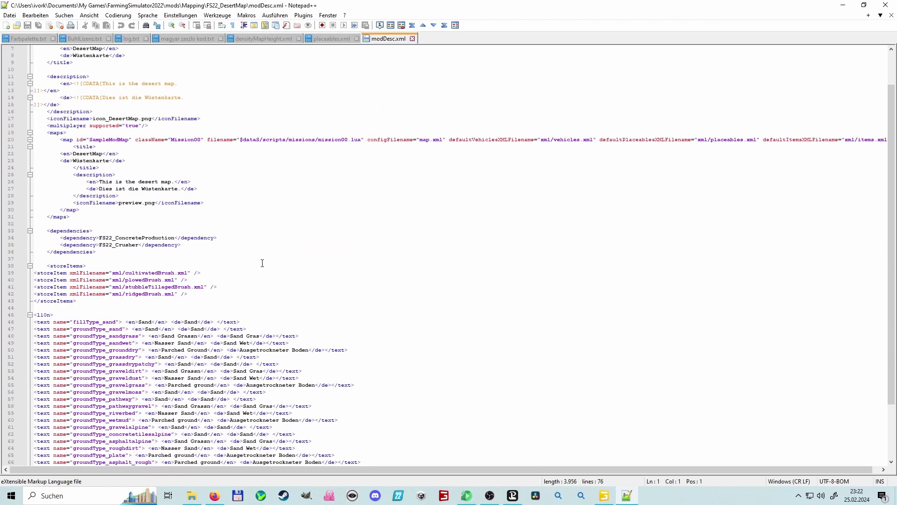
pyautogui.moveTo(214, 246); pyautogui.dragTo(227, 231)
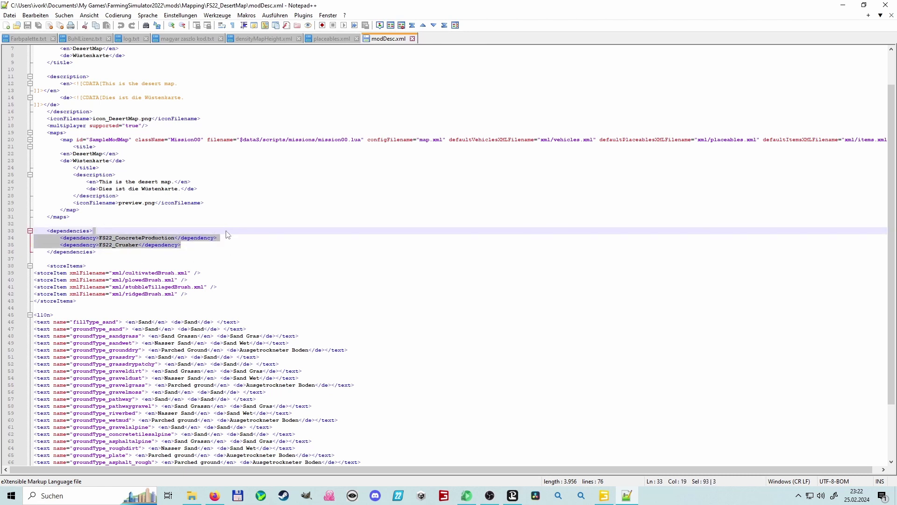
pyautogui.hotkey('ctrl', 'd')
# Copy the FS22_BulkBunker folder name in File Explorer and put it in place of the duplicated FS22_ConcreteProduction dependency in modDesc.xml.
pyautogui.moveTo(607, 500)
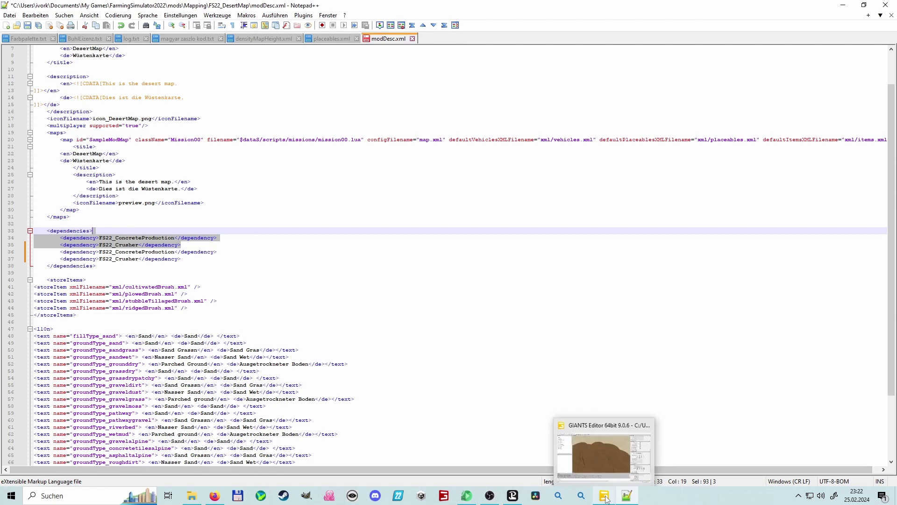
pyautogui.click(192, 496)
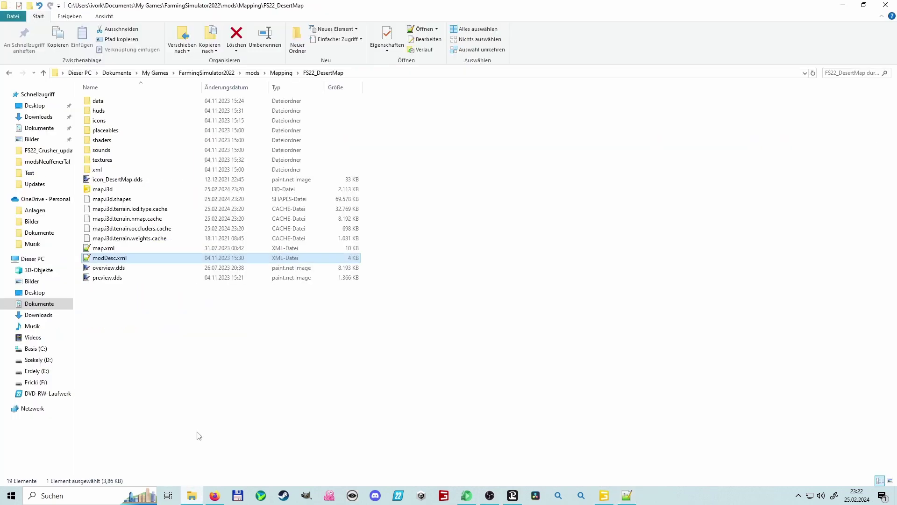
pyautogui.click(276, 73)
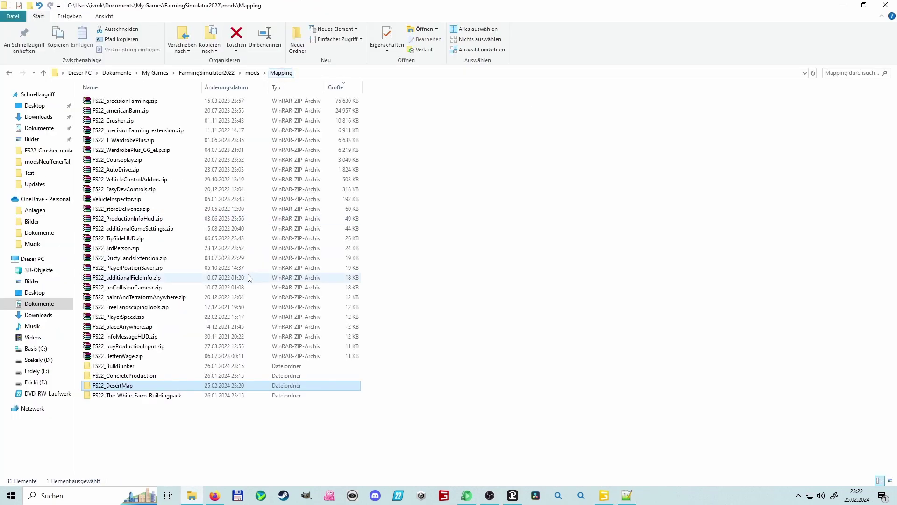
pyautogui.click(111, 368)
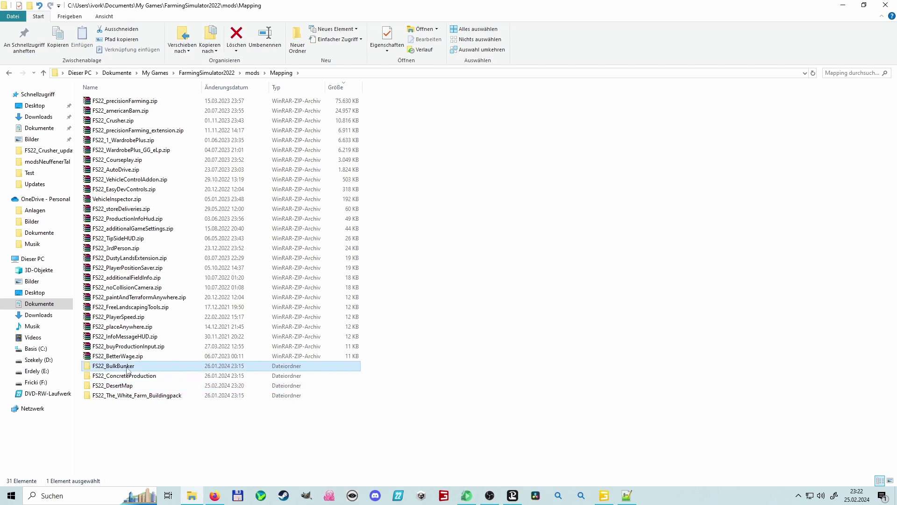
pyautogui.click(130, 369)
pyautogui.hotkey('ctrl', 'c')
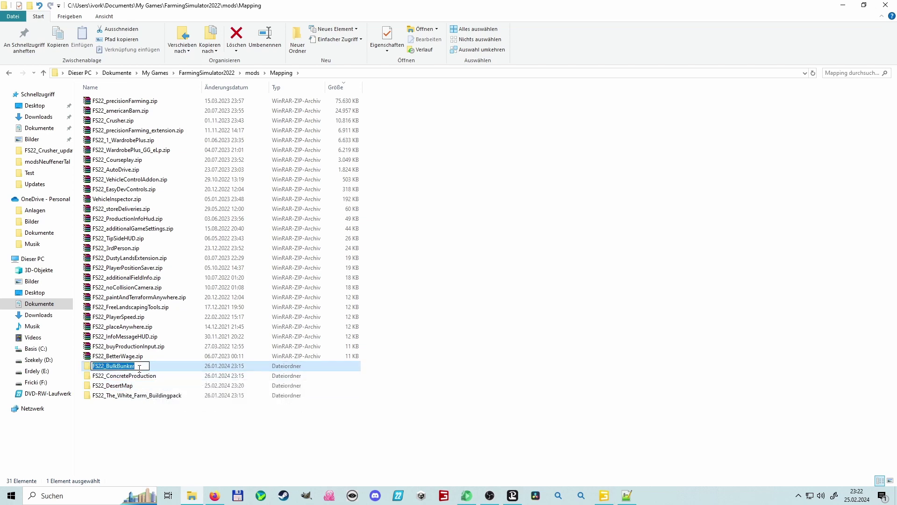
pyautogui.click(627, 496)
pyautogui.doubleClick(129, 252)
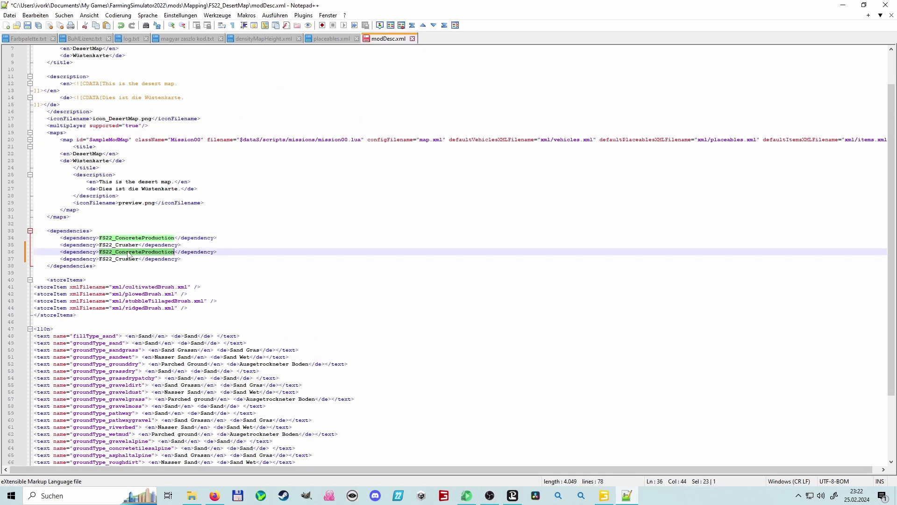
pyautogui.hotkey('ctrl', 'v')
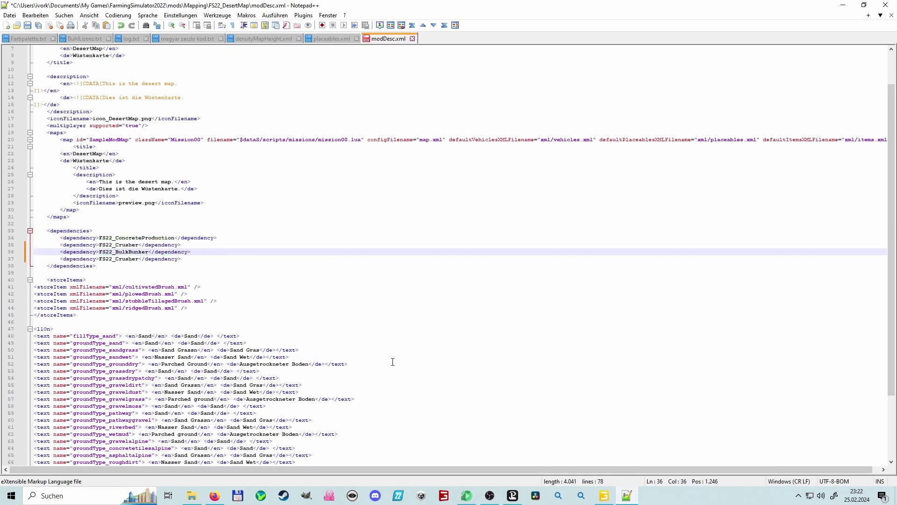
# Replace the duplicated FS22_Crusher dependency with the folder name FS22_The_White_Farm_Buildingpack copied from File Explorer, and save modDesc.xml.
pyautogui.click(192, 495)
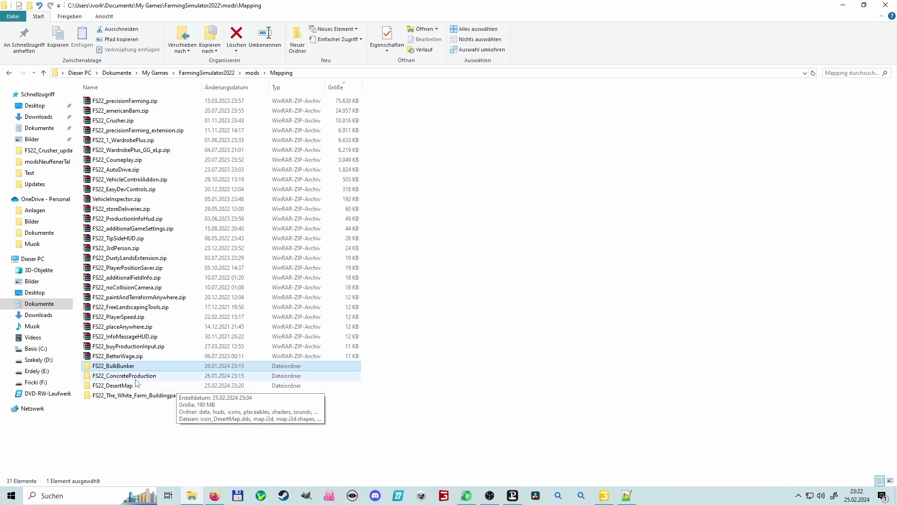
pyautogui.click(126, 395)
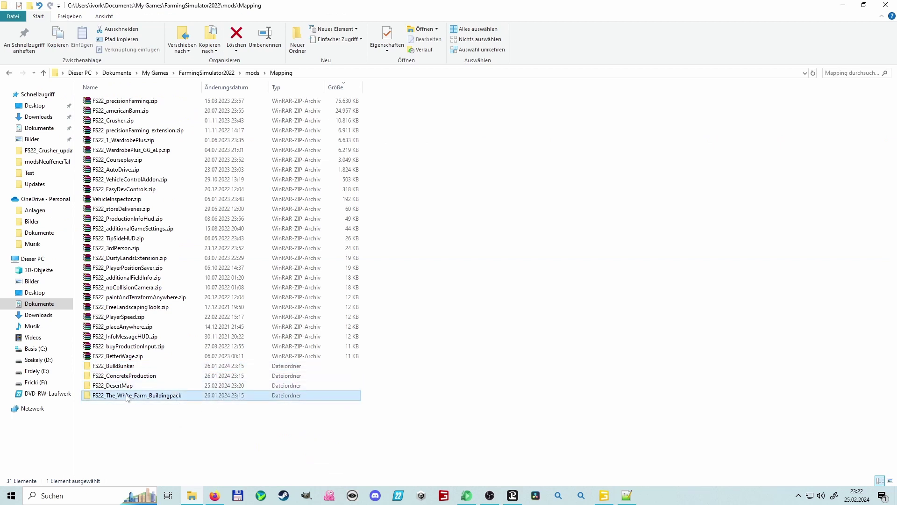
pyautogui.click(126, 398)
pyautogui.hotkey('ctrl', 'c')
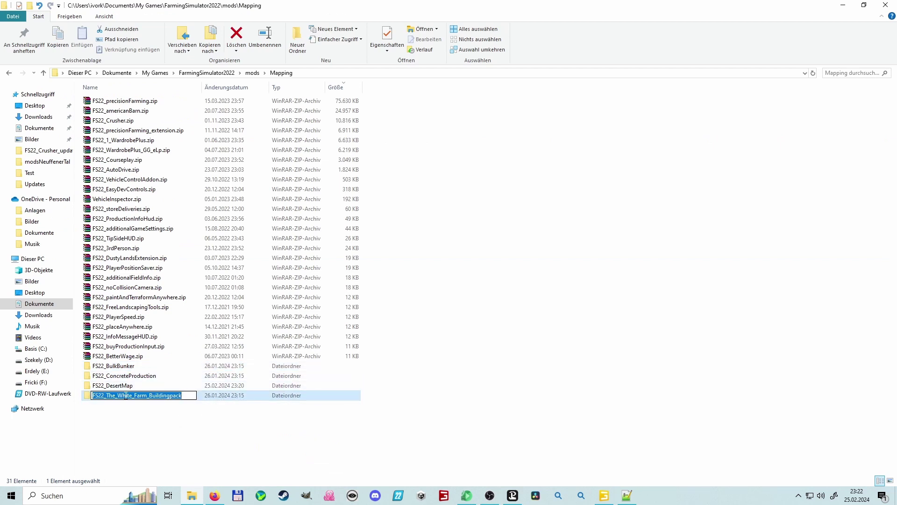
pyautogui.click(627, 496)
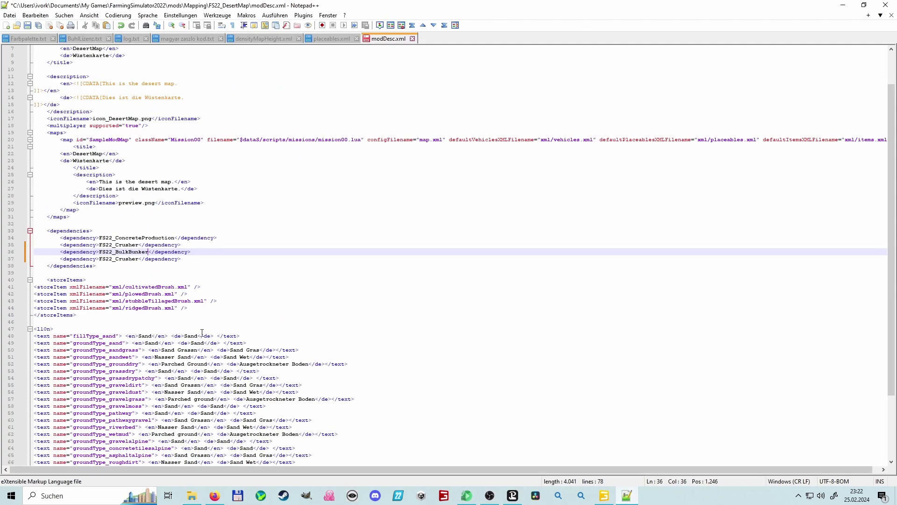
pyautogui.doubleClick(128, 259)
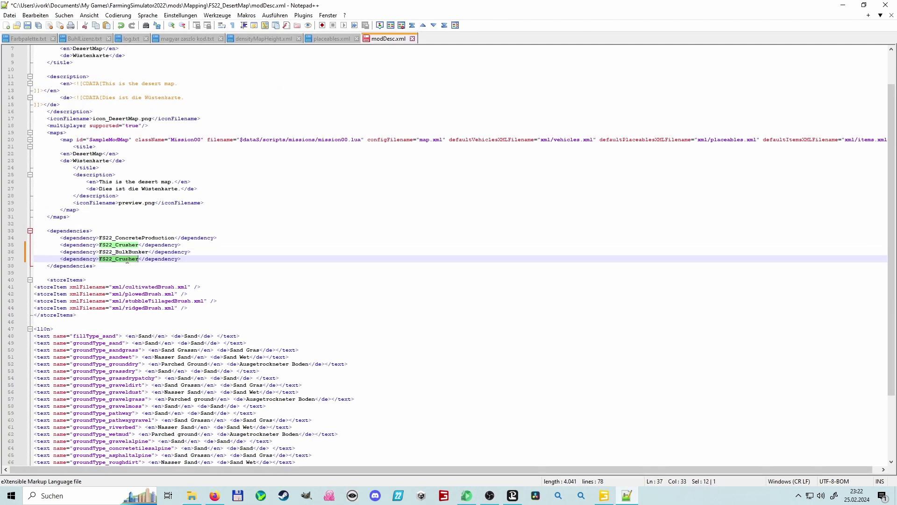
pyautogui.hotkey('ctrl', 'v')
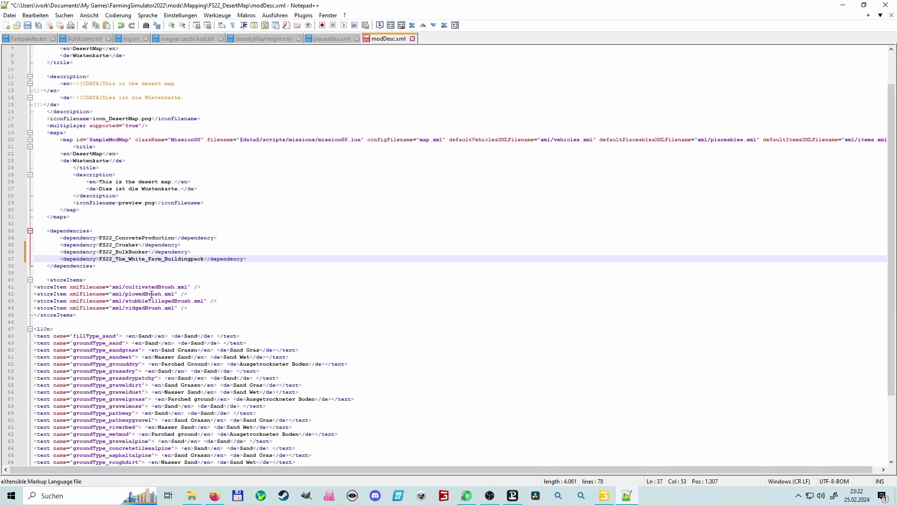
pyautogui.click(27, 26)
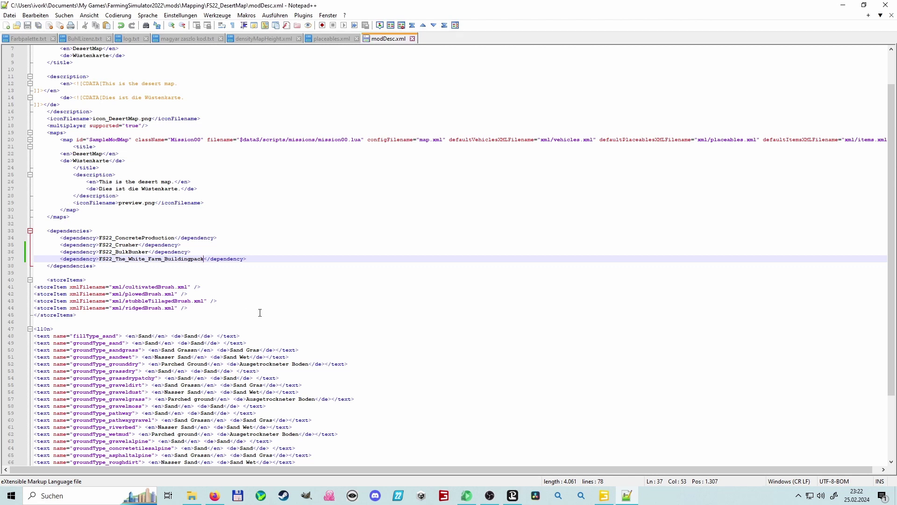
# Switch to Farming Simulator 22, open the career savegames and delete Spielstand 10.
pyautogui.click(445, 495)
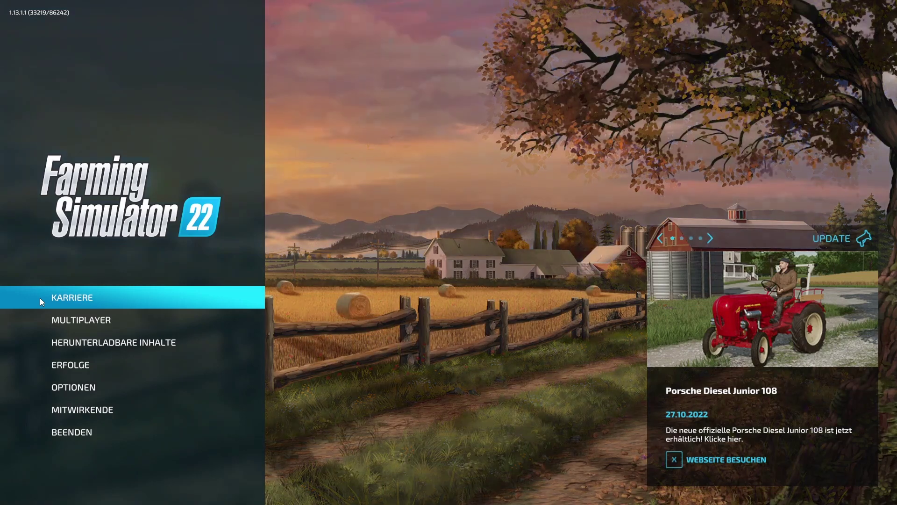
pyautogui.click(72, 299)
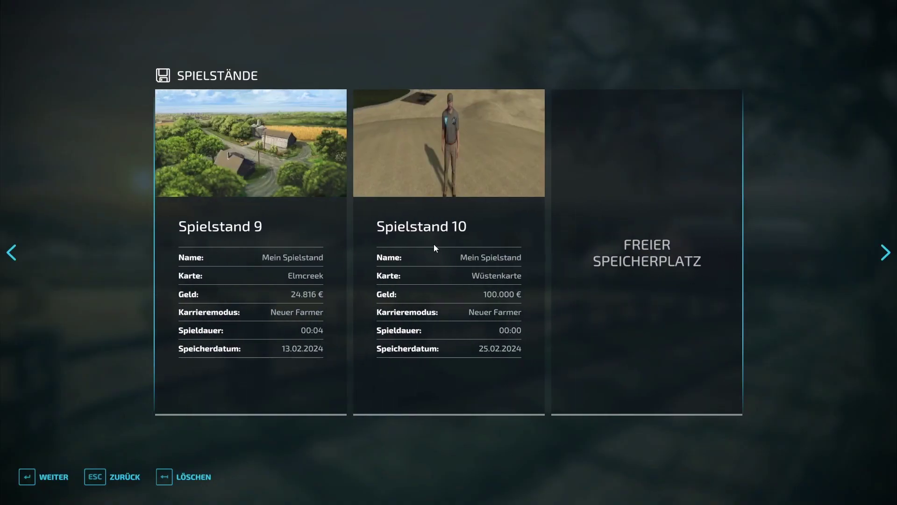
pyautogui.click(194, 478)
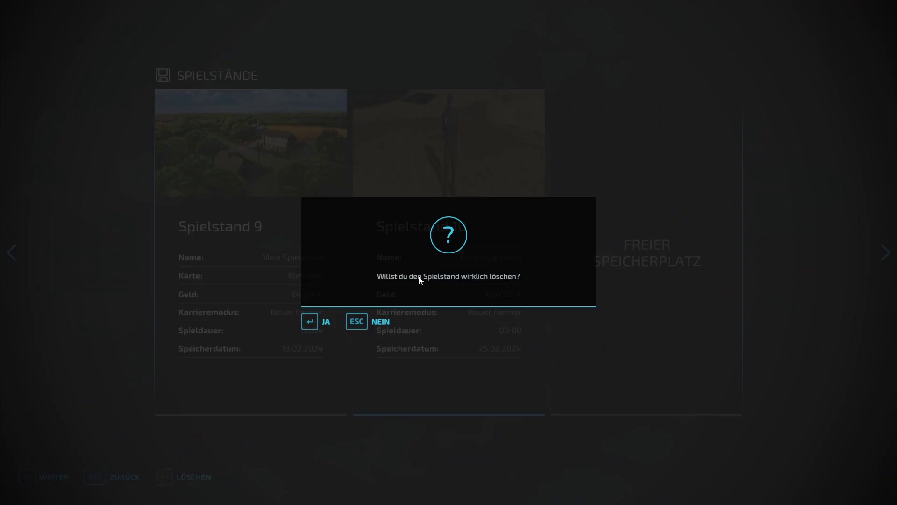
pyautogui.click(318, 320)
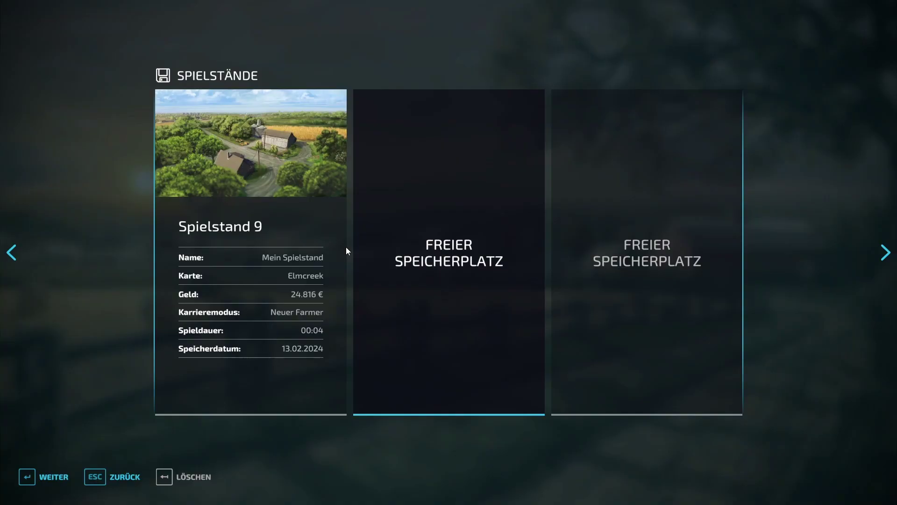
# Set up a new career in the emptied savegame slot and choose Wüstenkarte as the map.
pyautogui.click(55, 477)
pyautogui.click(49, 479)
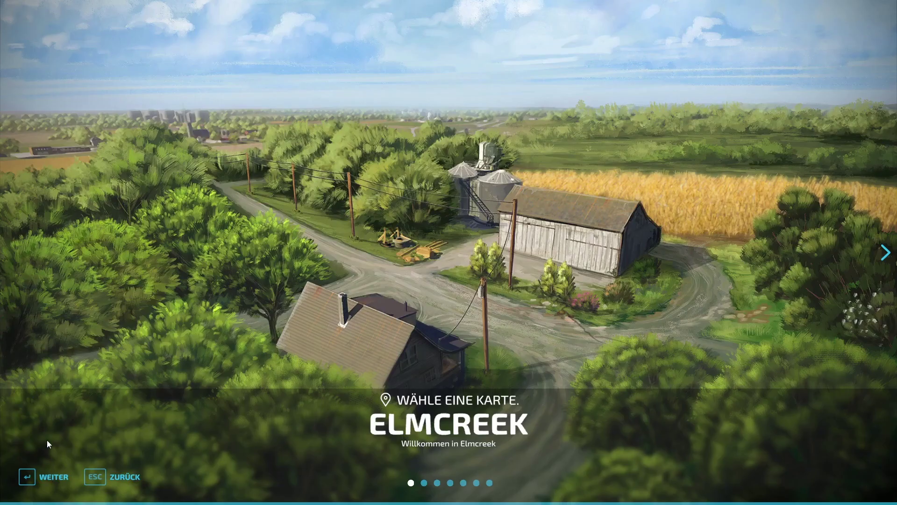
pyautogui.scroll(-6, 227, 384)
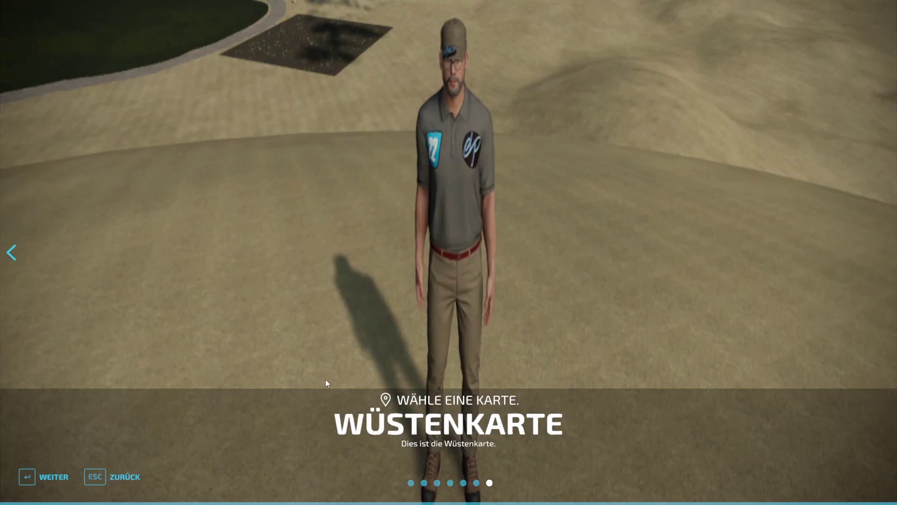
pyautogui.click(55, 477)
# Deselect all mods, enable Easy Development Controls, accept adding the mods Wüstenkarte requires, and look through the mod list for them.
pyautogui.click(273, 478)
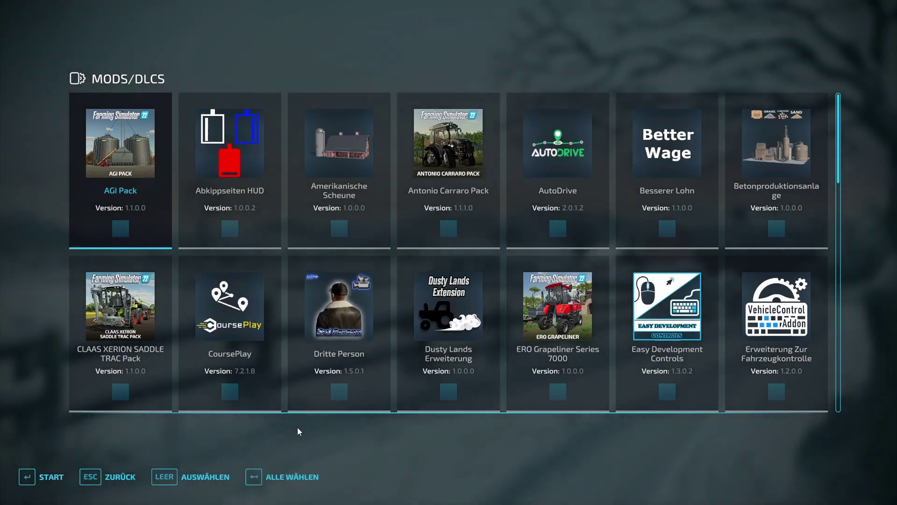
pyautogui.click(668, 319)
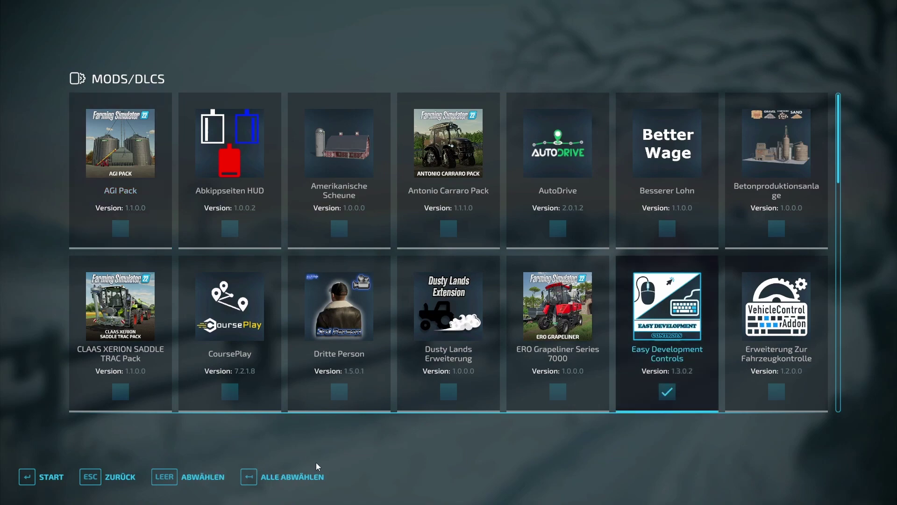
pyautogui.click(51, 477)
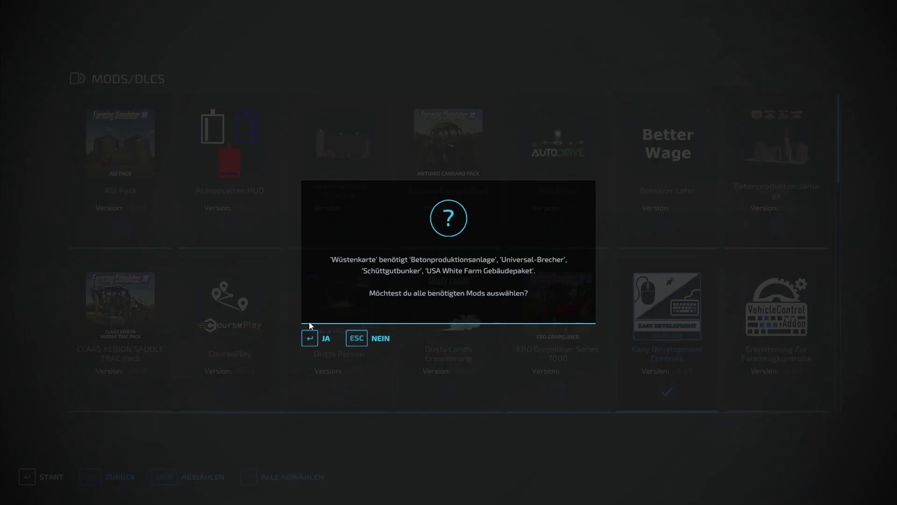
pyautogui.click(311, 338)
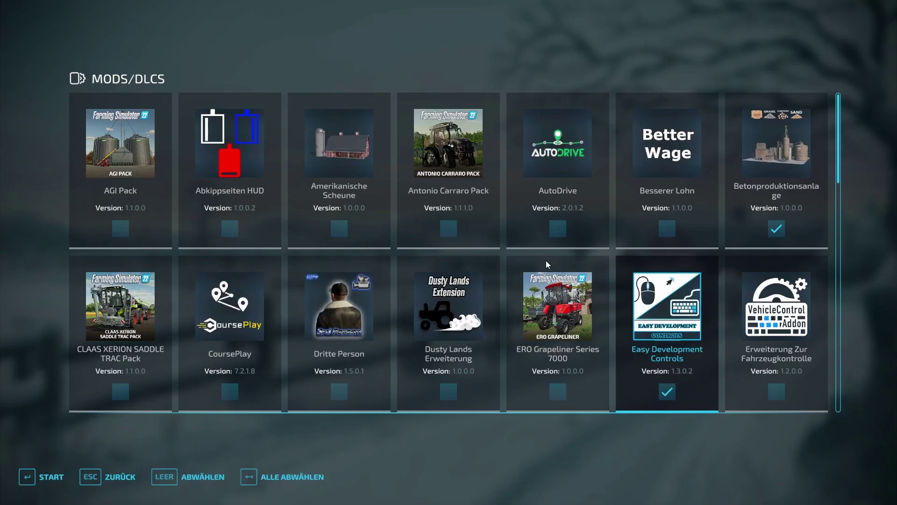
pyautogui.scroll(-1, 540, 294)
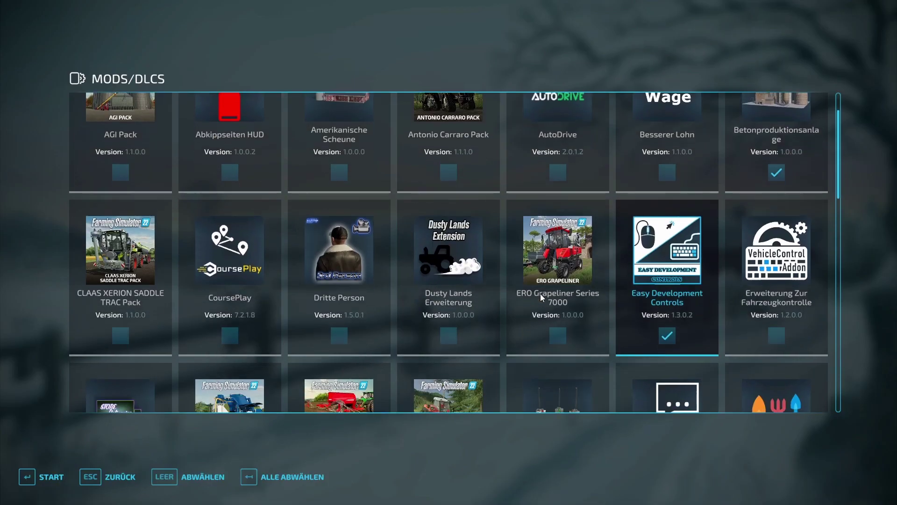
pyautogui.scroll(-3, 764, 285)
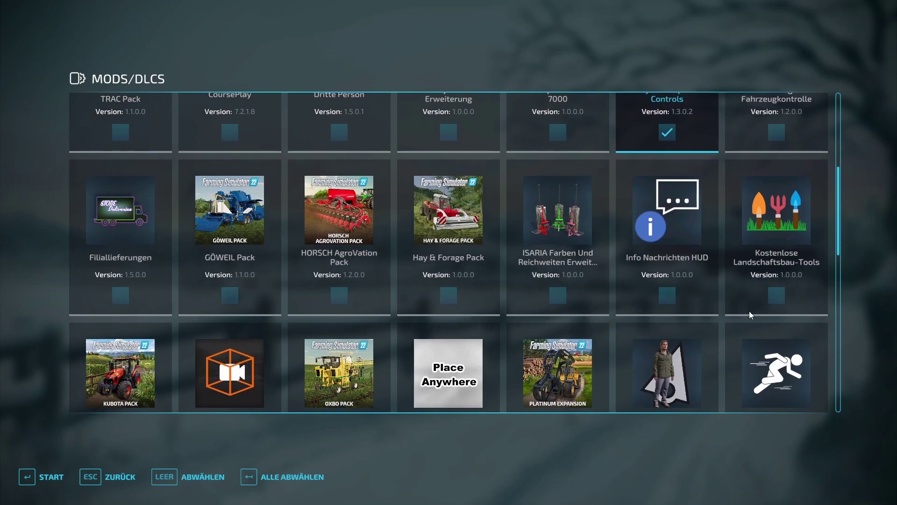
pyautogui.scroll(-3, 743, 324)
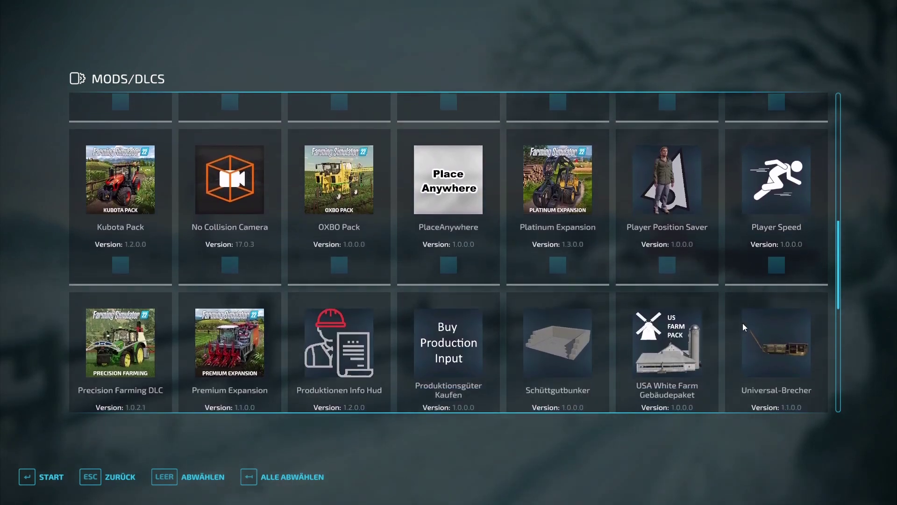
# Check the rest of the mod list for the required mods and enable the Zusätzliche Spieleinstellungen mod.
pyautogui.scroll(-2, 742, 323)
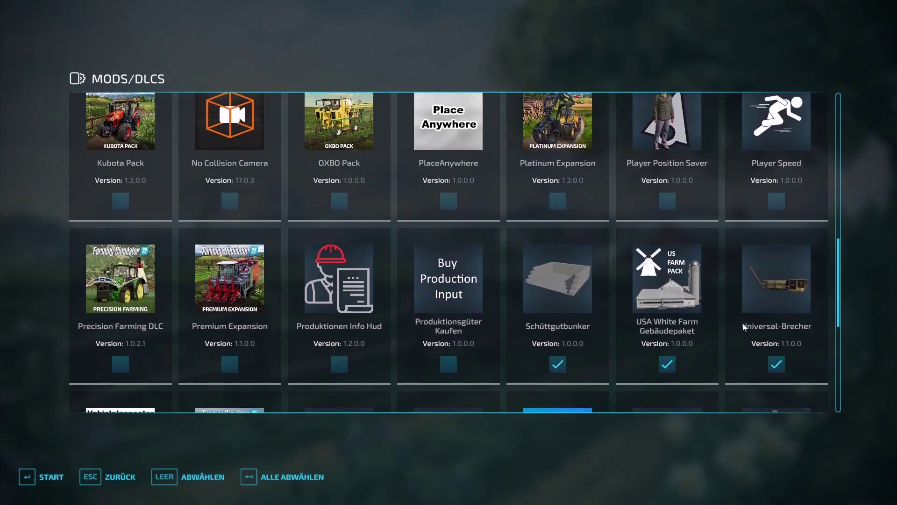
pyautogui.scroll(-2, 742, 323)
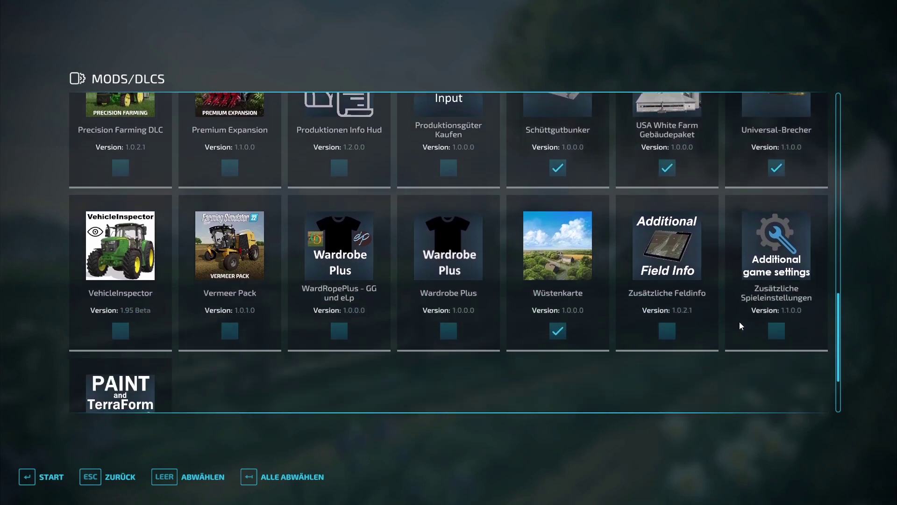
pyautogui.scroll(-1, 739, 322)
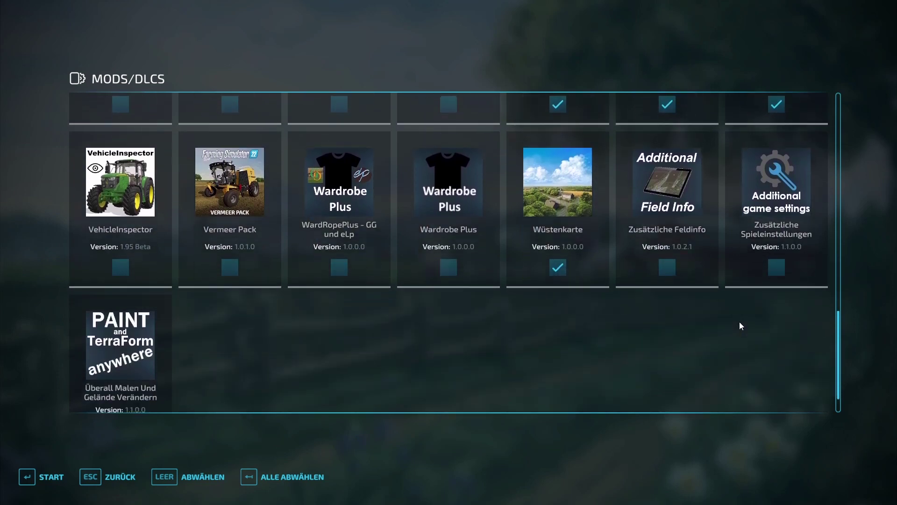
pyautogui.click(773, 198)
pyautogui.scroll(-1, 555, 335)
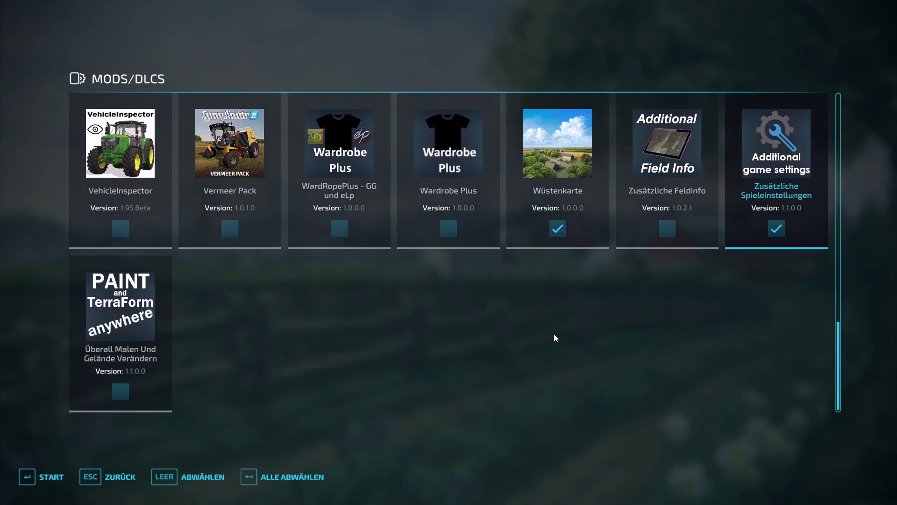
# Start the career on Wüstenkarte and accept the preset character.
pyautogui.click(45, 477)
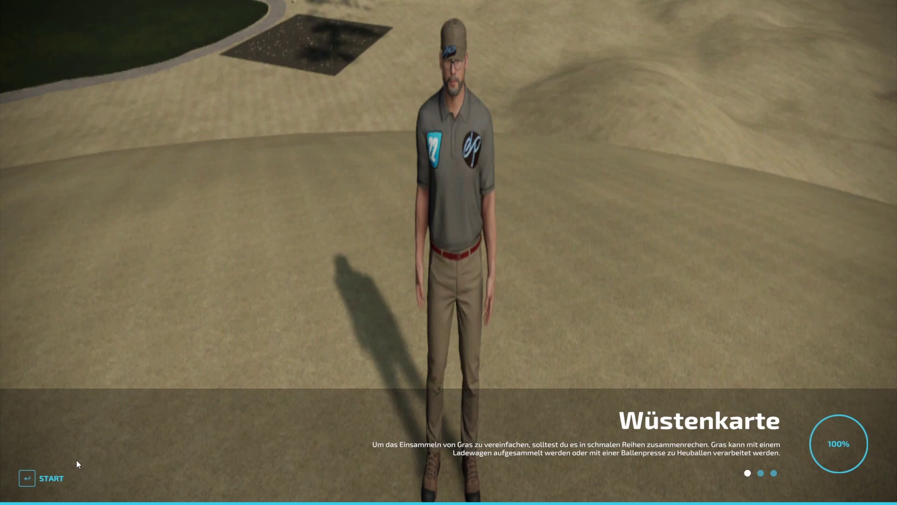
pyautogui.click(49, 484)
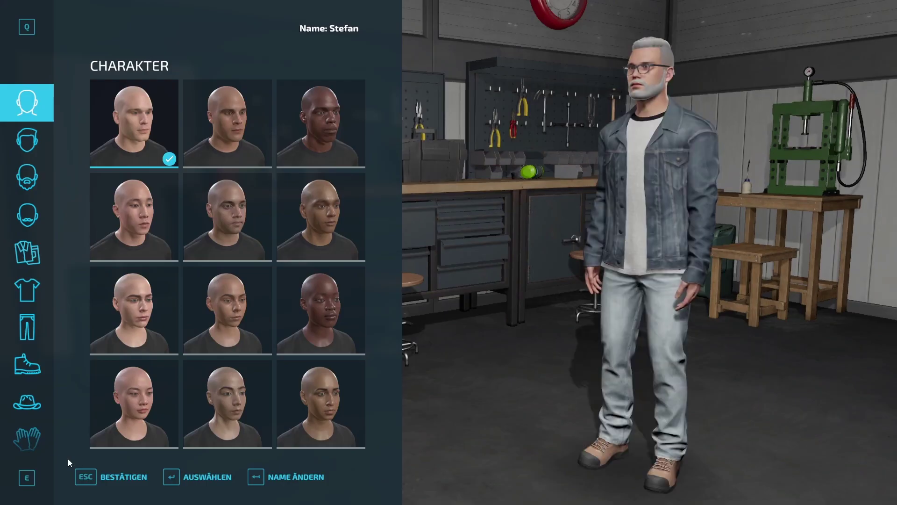
pyautogui.click(103, 487)
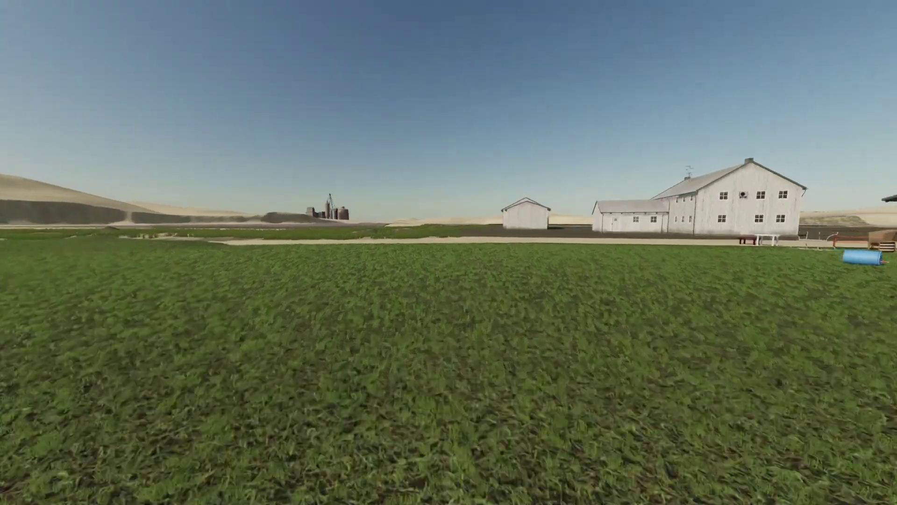
# Walk around the farmyard to inspect the placed buildings, sheds and vehicles.
pyautogui.press('w')
pyautogui.press('w')
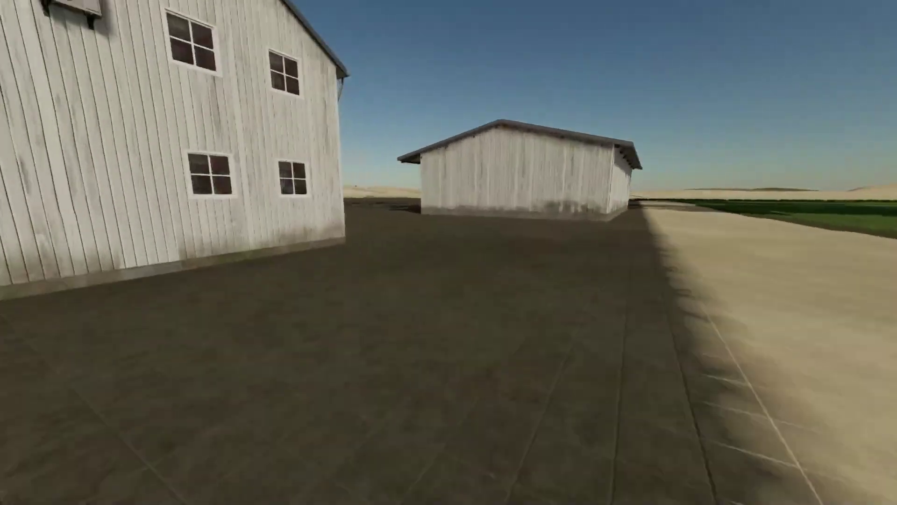
pyautogui.press('w')
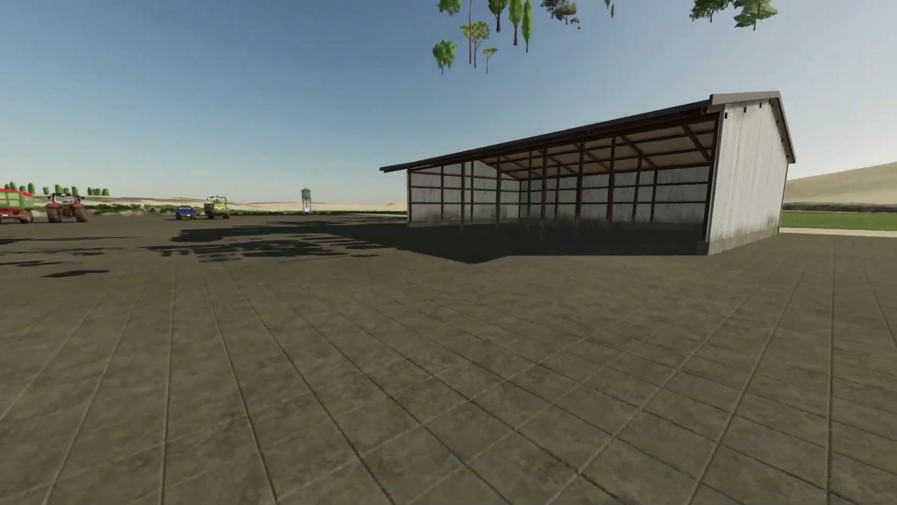
pyautogui.press('w')
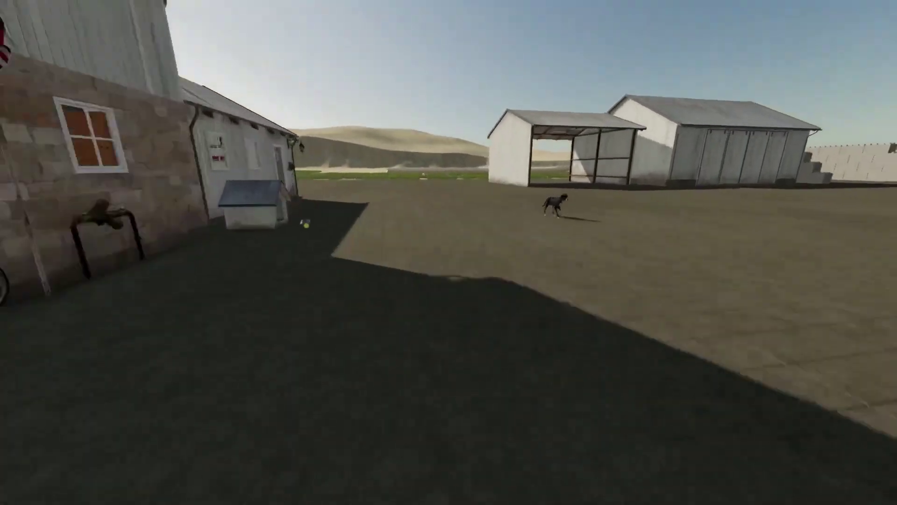
pyautogui.press('w')
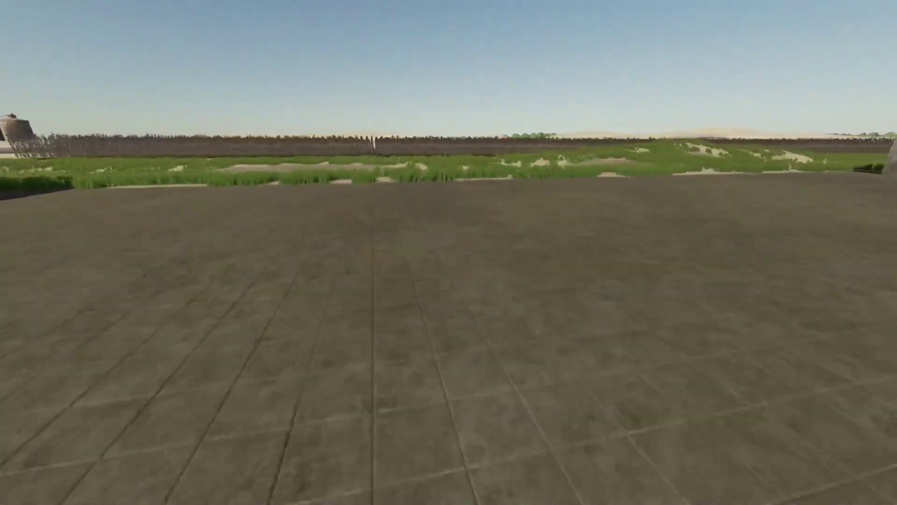
# Open the Easy Development Controls settings and turn on Flugmodus, Flugzustand and HUD Eingabe.
pyautogui.hotkey('ctrl', 'e')
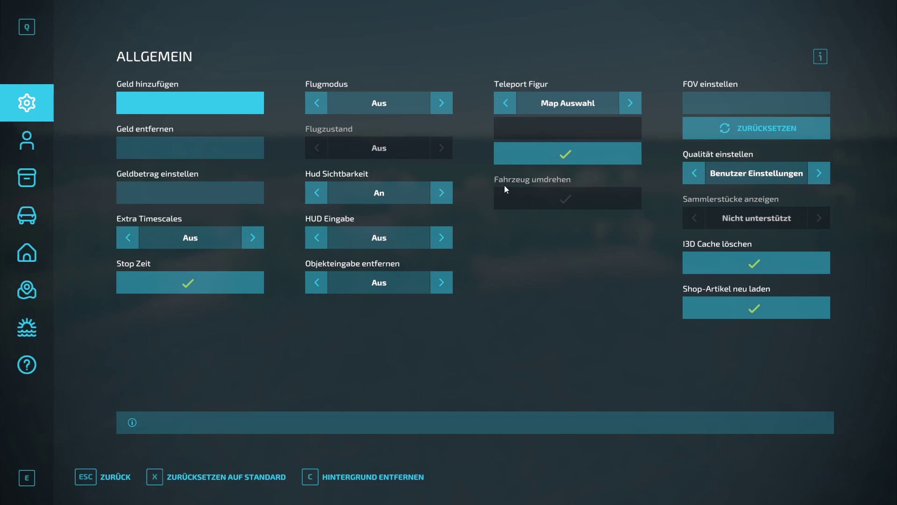
pyautogui.click(439, 105)
pyautogui.click(443, 151)
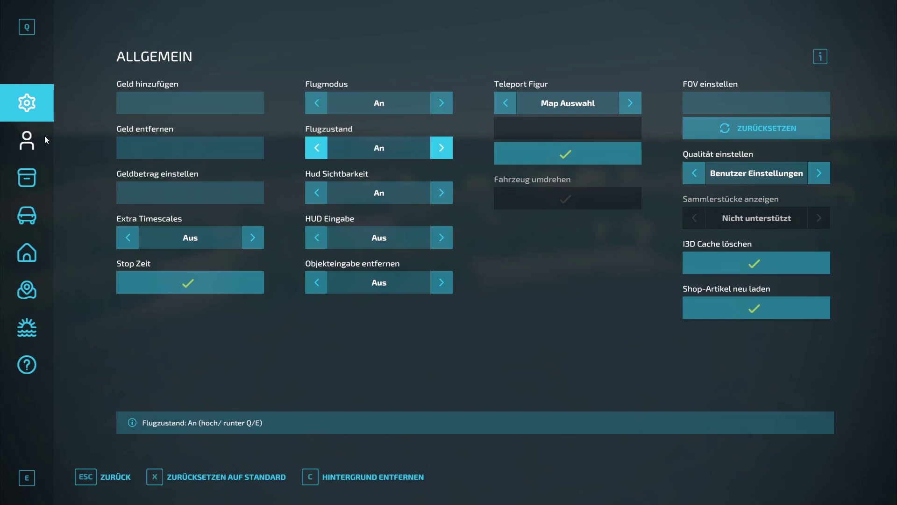
pyautogui.click(441, 234)
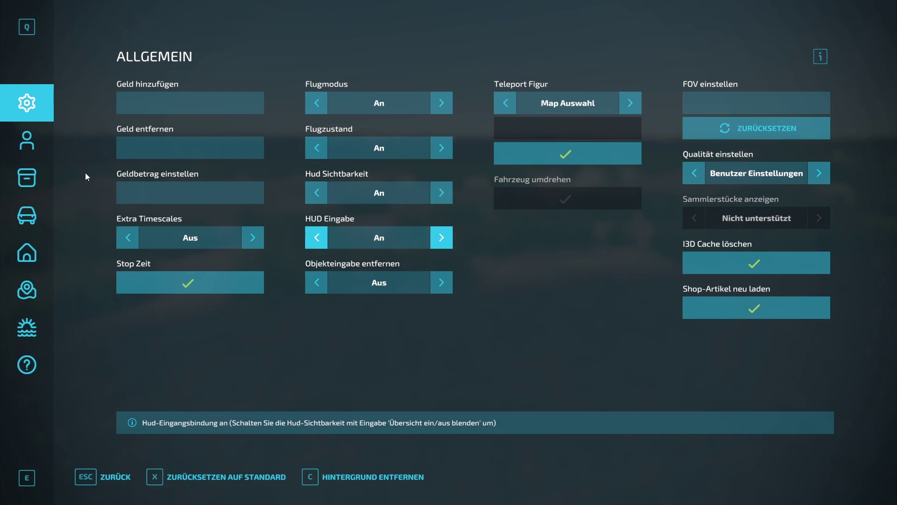
# Set the player's Renngeschwindigkeit to 10x with the speed boost turned on, and return to the game.
pyautogui.click(27, 142)
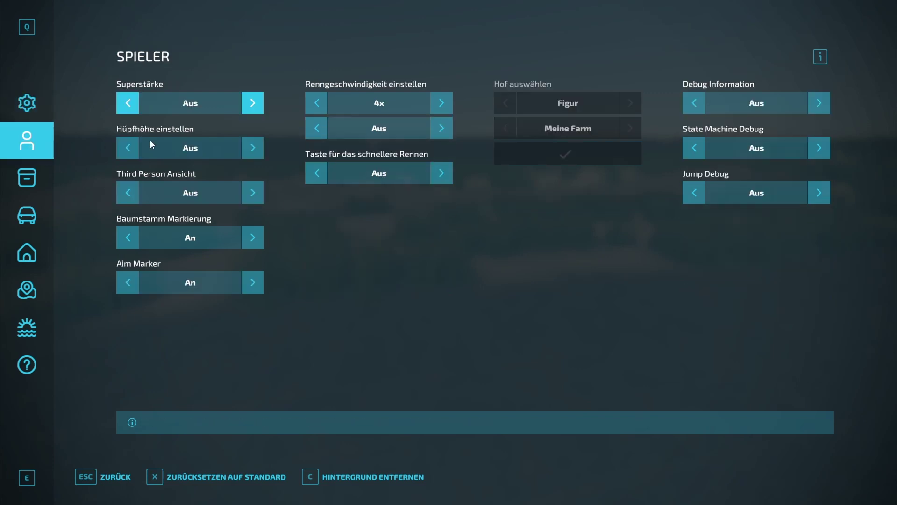
pyautogui.click(441, 104)
pyautogui.click(442, 104)
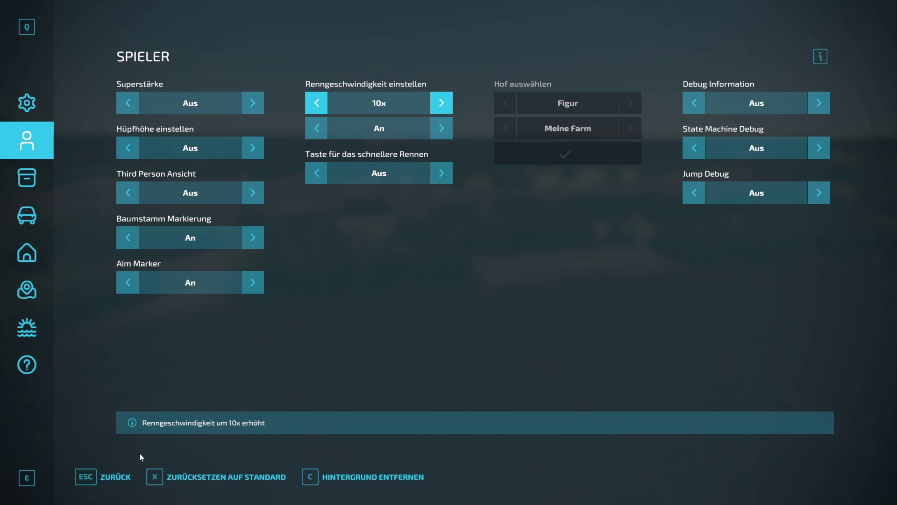
pyautogui.press('Escape')
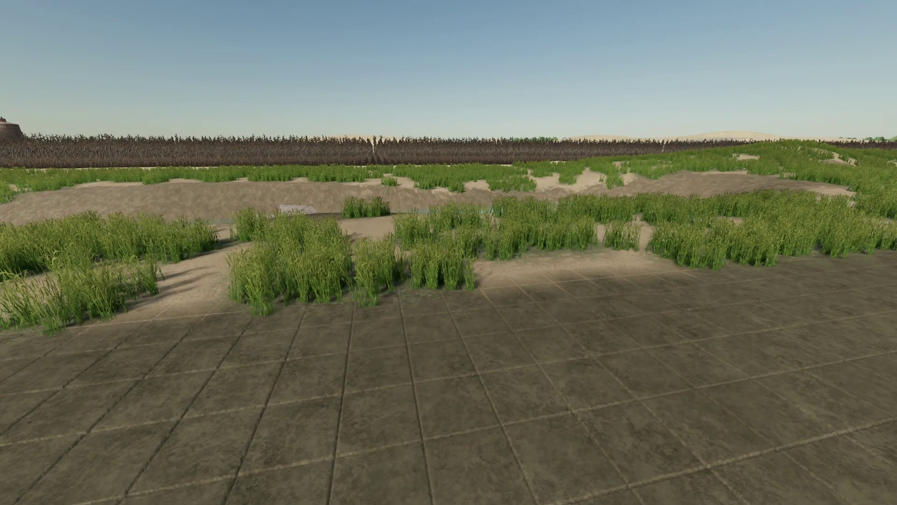
# Fly over to the painted heap to check its stepped edges, and quit the game without saving.
pyautogui.press('q')
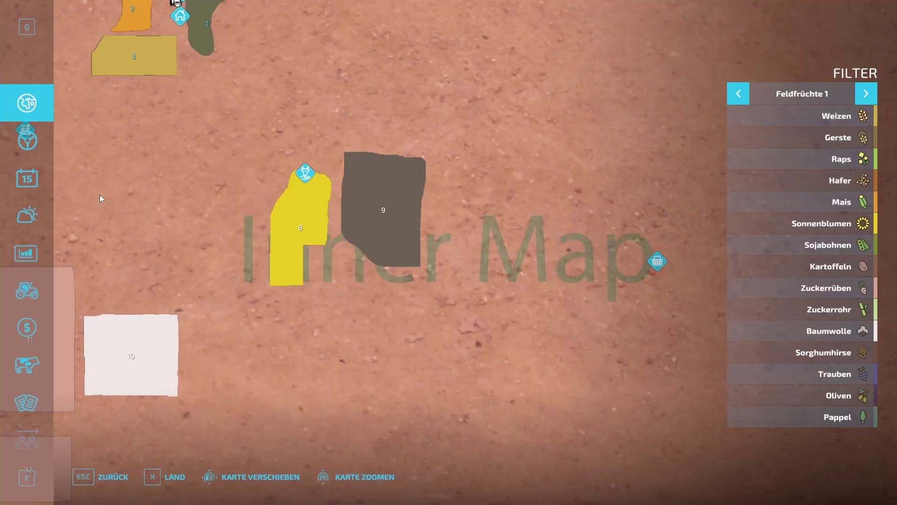
pyautogui.scroll(-7, 37, 330)
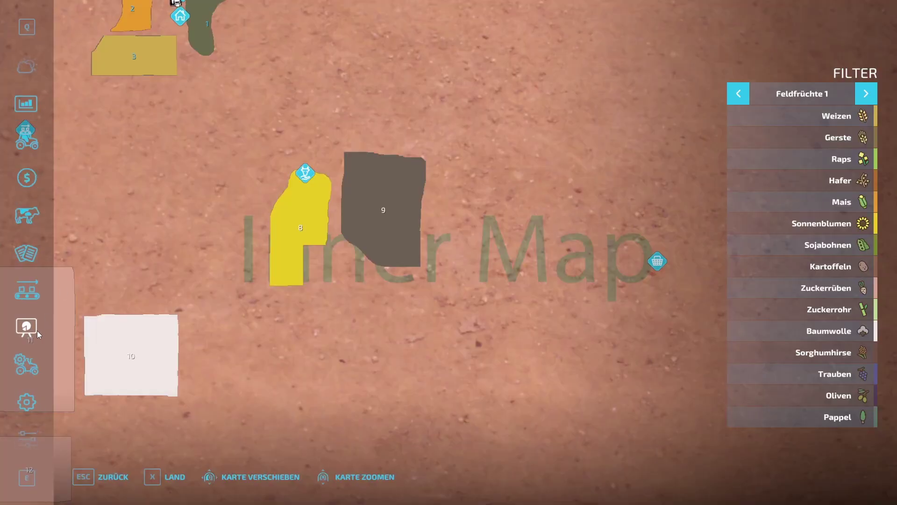
pyautogui.click(24, 289)
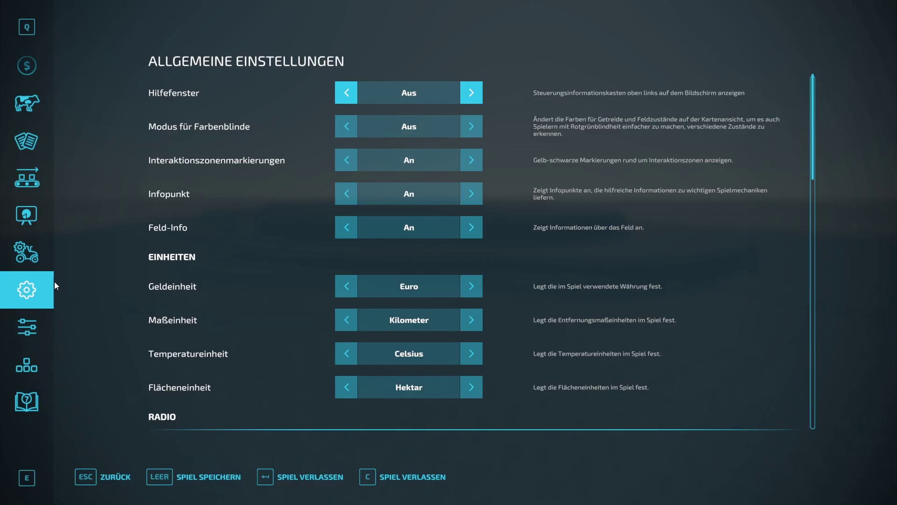
pyautogui.click(404, 484)
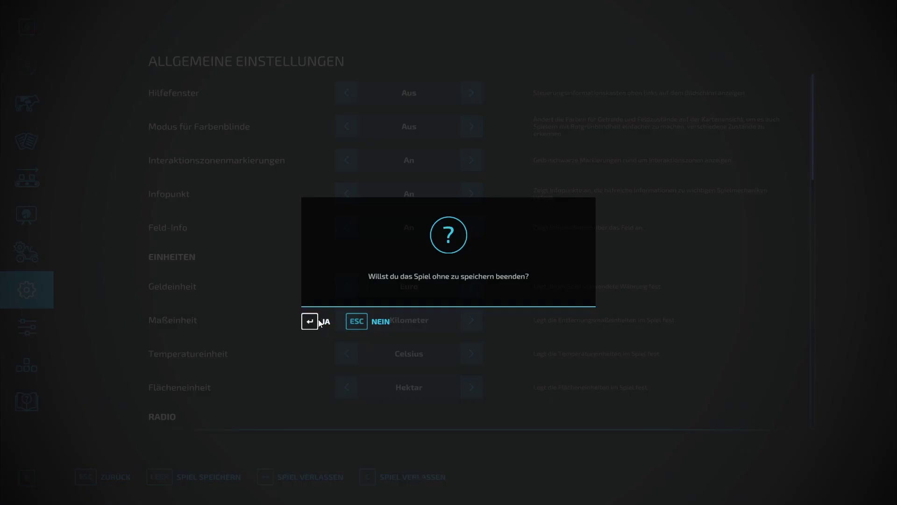
pyautogui.click(326, 321)
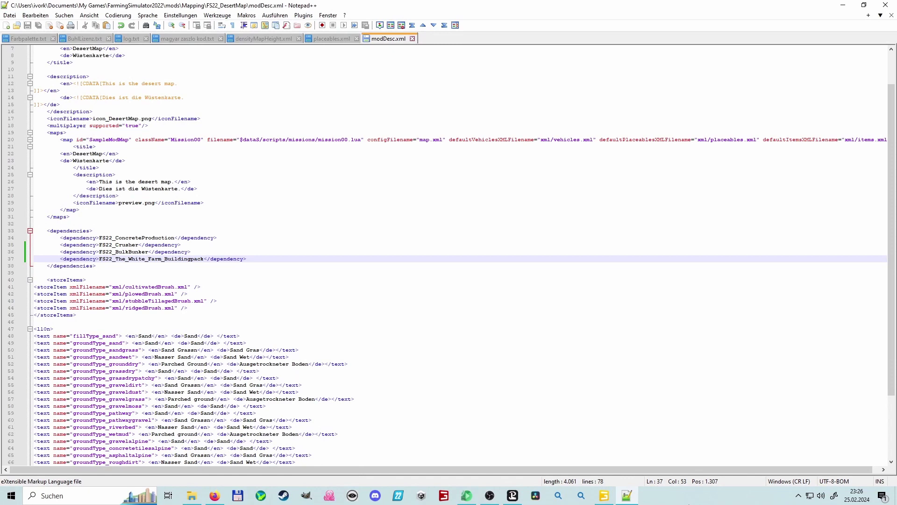
# Switch to GIANTS Editor and widen the heap's upper plateau outward with terrainDetailHeight foliage painting.
pyautogui.click(604, 496)
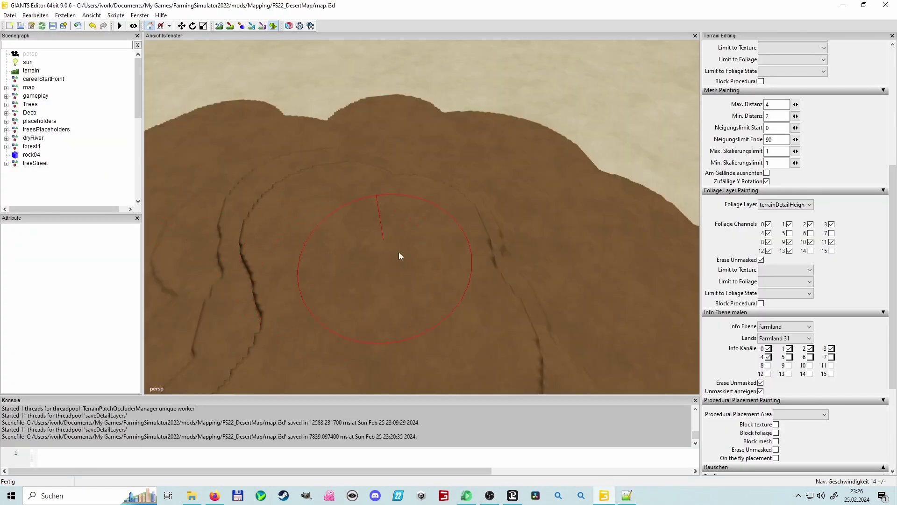
pyautogui.moveTo(469, 231)
pyautogui.mouseDown()
pyautogui.moveTo(531, 312)
pyautogui.moveTo(502, 293)
pyautogui.mouseUp()
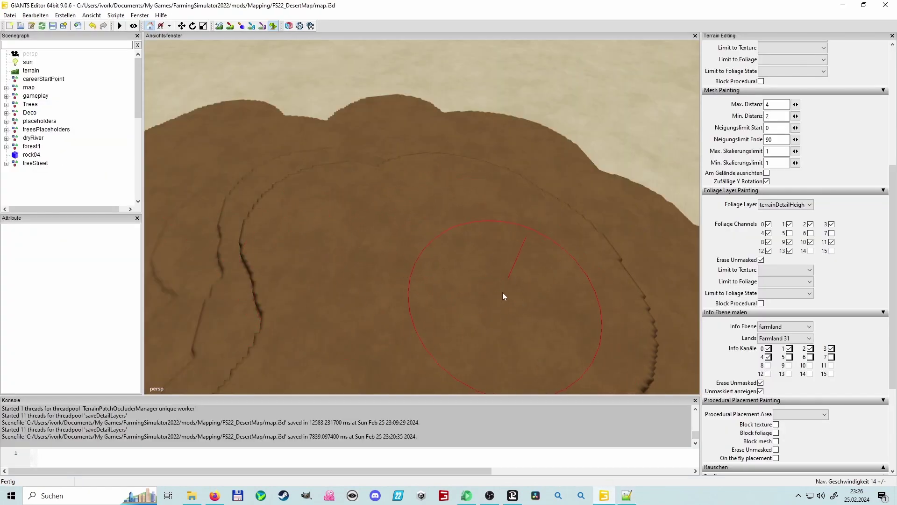
pyautogui.scroll(-5, 381, 305)
pyautogui.scroll(4, 443, 311)
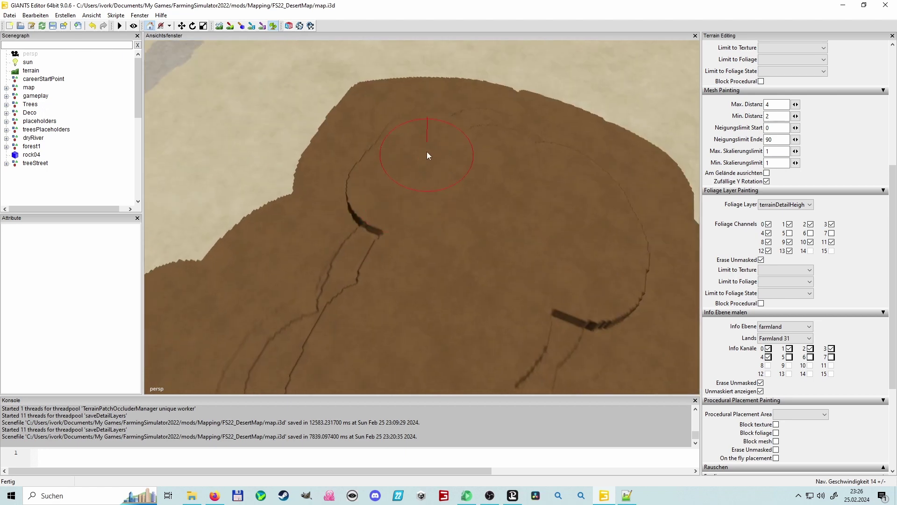
pyautogui.moveTo(314, 310)
pyautogui.mouseDown()
pyautogui.moveTo(480, 154)
pyautogui.moveTo(588, 260)
pyautogui.moveTo(597, 308)
pyautogui.moveTo(438, 328)
pyautogui.mouseUp()
pyautogui.scroll(-3, 438, 328)
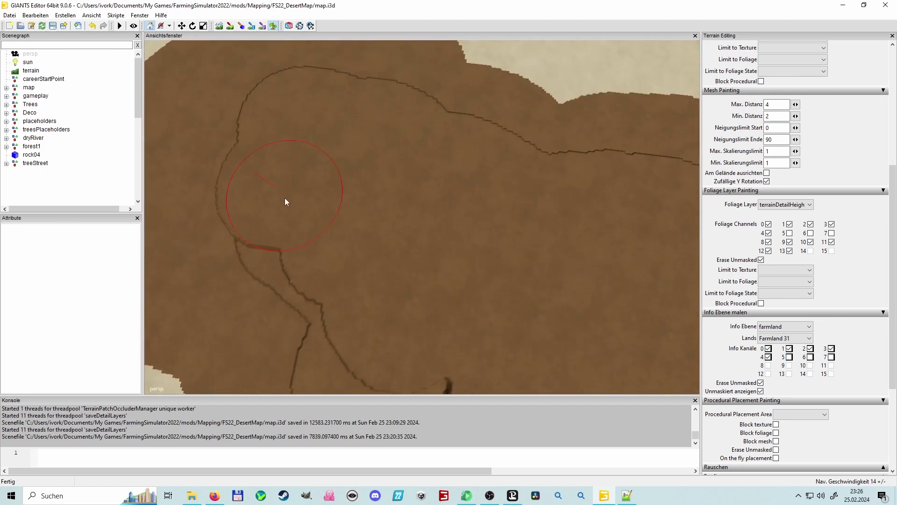
pyautogui.scroll(-3, 484, 281)
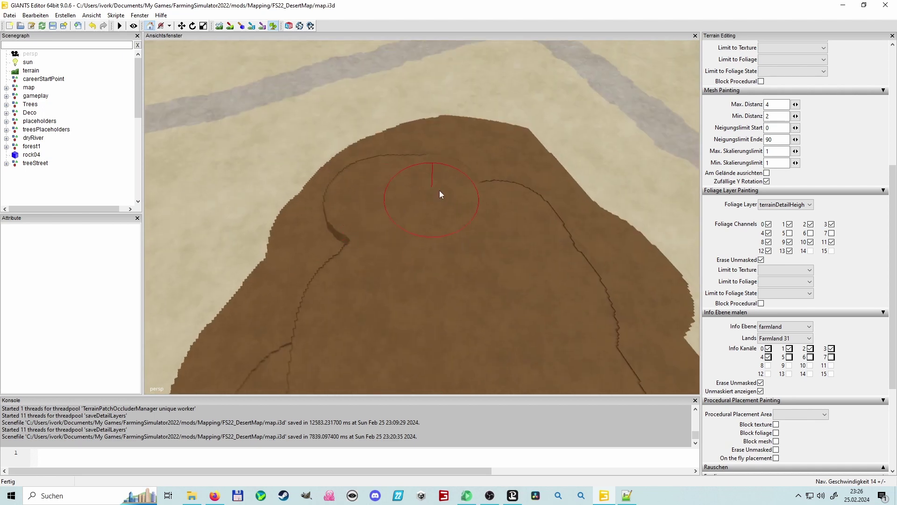
pyautogui.moveTo(419, 302)
pyautogui.mouseDown()
pyautogui.moveTo(332, 313)
pyautogui.moveTo(672, 349)
pyautogui.mouseUp()
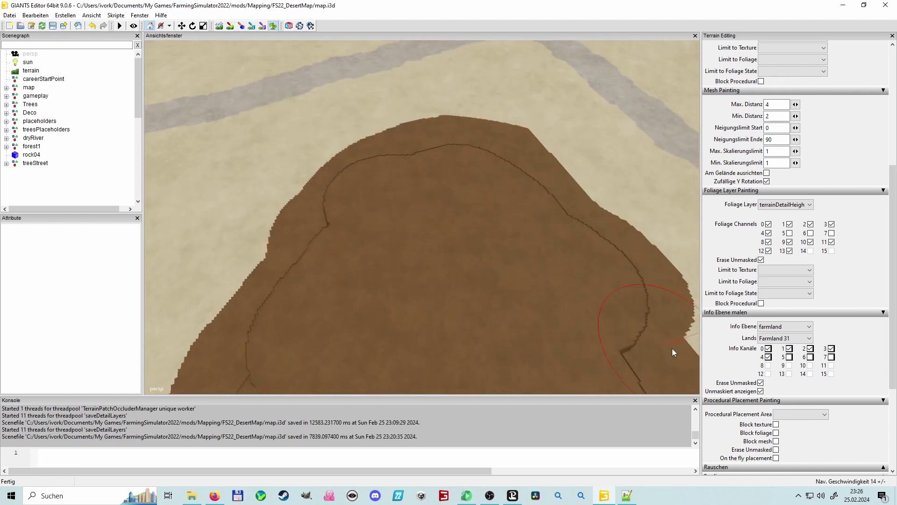
# Disable foliage channels 12 and 13 and paint a lower step along the rim at one end of the heap.
pyautogui.click(783, 252)
pyautogui.click(769, 251)
pyautogui.moveTo(383, 174)
pyautogui.mouseDown()
pyautogui.moveTo(458, 162)
pyautogui.moveTo(507, 180)
pyautogui.moveTo(609, 259)
pyautogui.mouseUp()
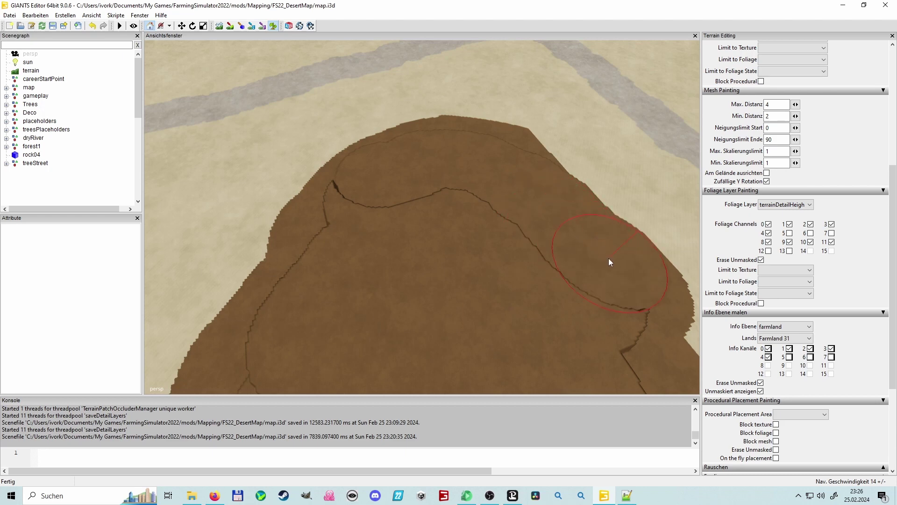
pyautogui.keyDown('alt'); pyautogui.moveTo(500, 231); pyautogui.dragTo(486, 238); pyautogui.keyUp('alt')
pyautogui.click(524, 213)
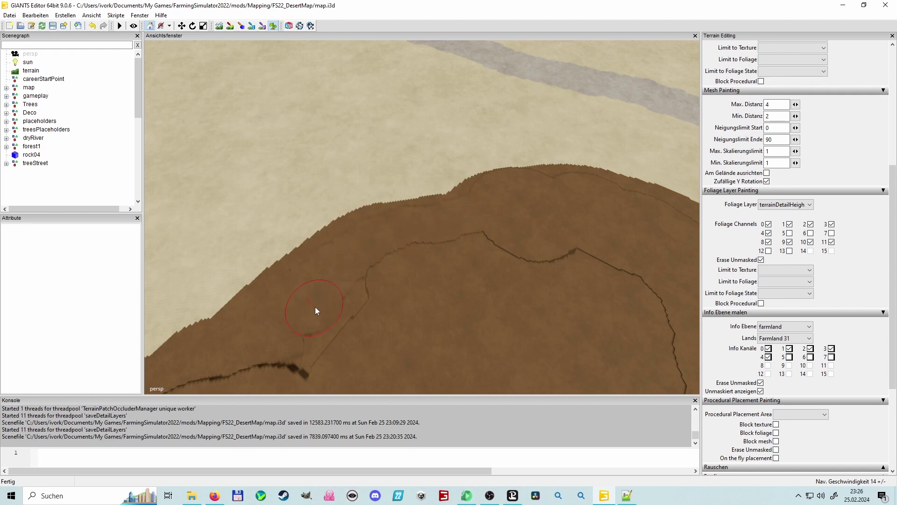
# Extend the lower step around the remaining rim of the heap with channels 12 and 13 disabled.
pyautogui.moveTo(315, 307)
pyautogui.mouseDown()
pyautogui.moveTo(342, 299)
pyautogui.moveTo(271, 288)
pyautogui.mouseUp()
pyautogui.moveTo(355, 237)
pyautogui.mouseDown()
pyautogui.moveTo(272, 226)
pyautogui.moveTo(397, 253)
pyautogui.moveTo(265, 225)
pyautogui.moveTo(262, 236)
pyautogui.mouseUp()
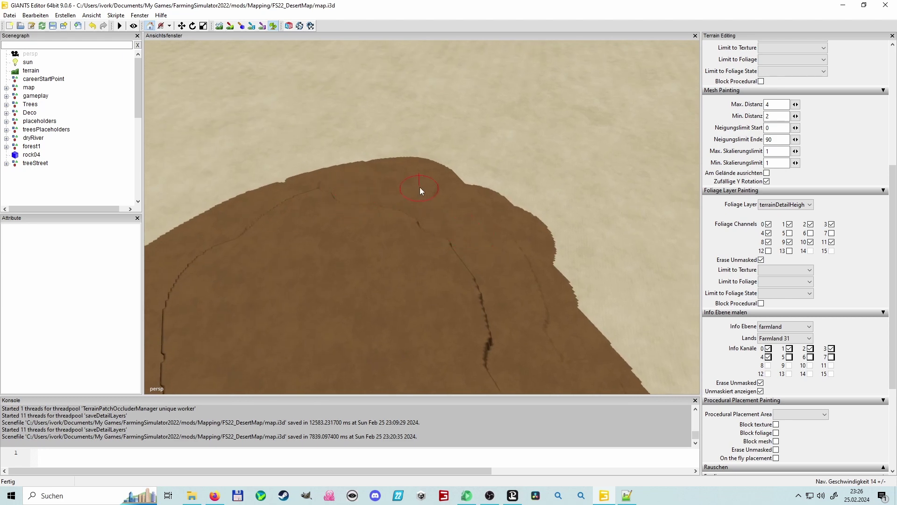
pyautogui.keyDown('alt'); pyautogui.moveTo(434, 207); pyautogui.dragTo(294, 199); pyautogui.keyUp('alt')
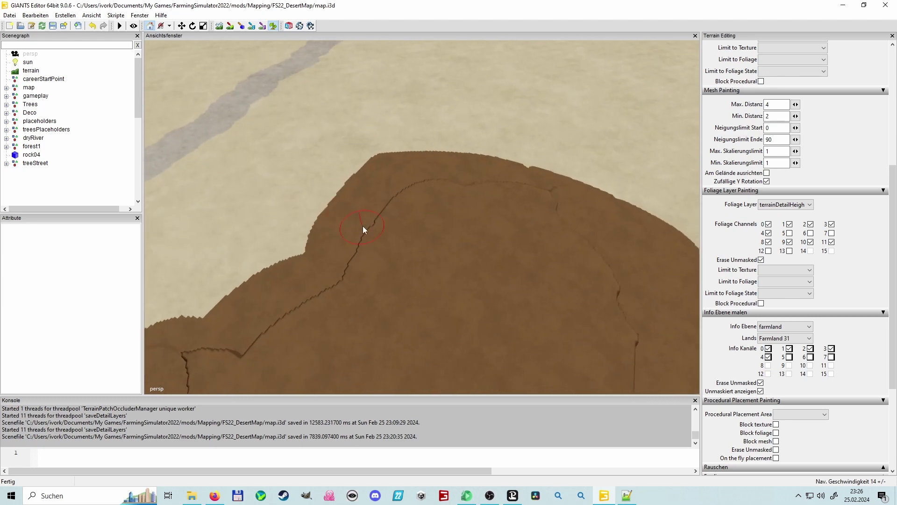
pyautogui.moveTo(502, 179); pyautogui.dragTo(449, 217, button='right')
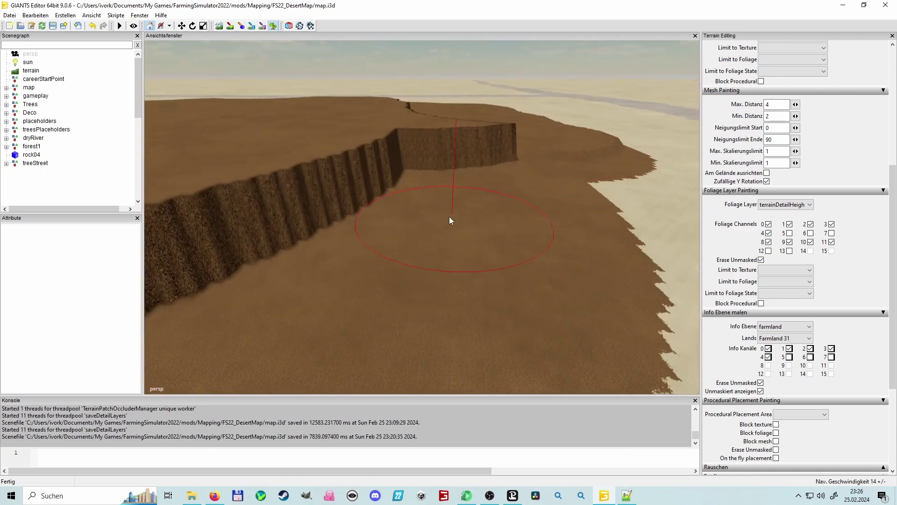
pyautogui.moveTo(499, 240)
pyautogui.mouseDown(button='right')
pyautogui.moveTo(366, 265)
pyautogui.moveTo(441, 231)
pyautogui.moveTo(408, 217)
pyautogui.moveTo(316, 241)
pyautogui.moveTo(373, 232)
pyautogui.mouseUp(button='right')
pyautogui.moveTo(589, 252); pyautogui.dragTo(761, 335, button='right')
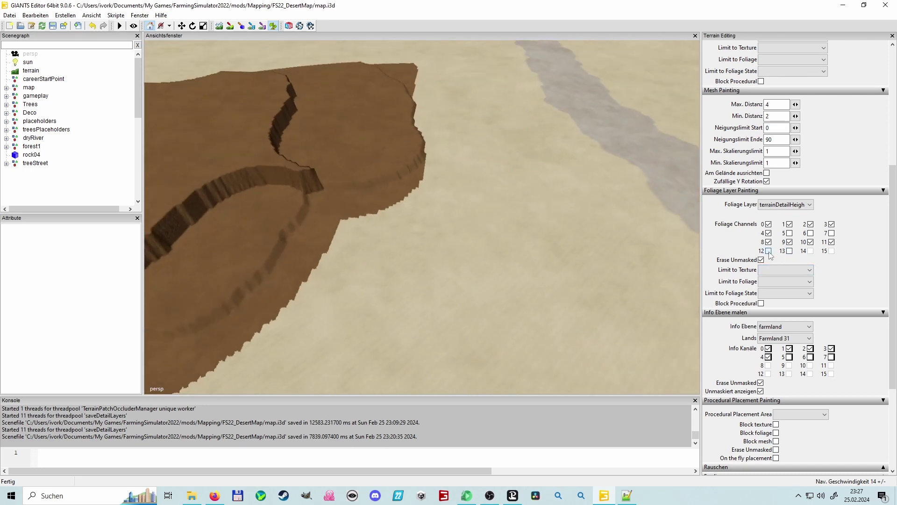
# Enable foliage channels 12 and 13 to extend the heap's upper plateau over the crack, then disable channels 8 and 10 for the step below.
pyautogui.click(790, 251)
pyautogui.moveTo(322, 145)
pyautogui.mouseDown()
pyautogui.moveTo(312, 143)
pyautogui.moveTo(315, 155)
pyautogui.moveTo(319, 117)
pyautogui.mouseUp()
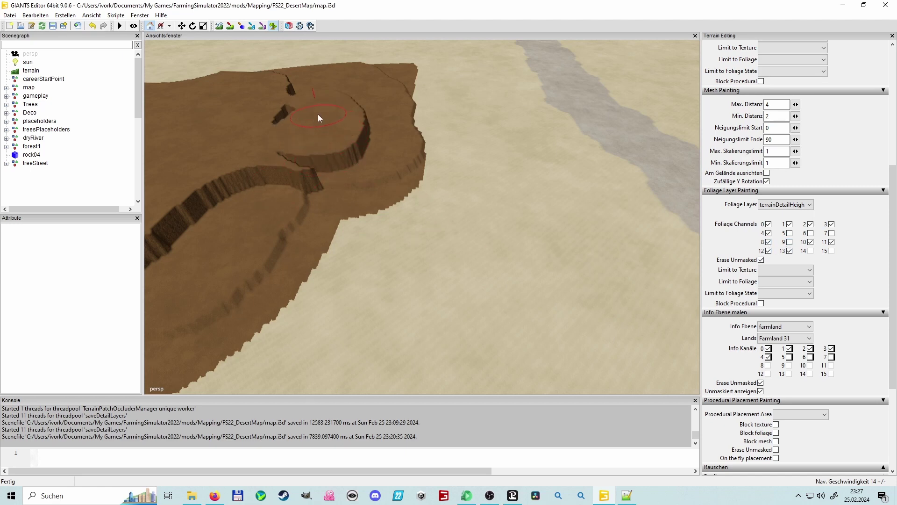
pyautogui.moveTo(314, 152)
pyautogui.mouseDown()
pyautogui.moveTo(248, 221)
pyautogui.moveTo(259, 199)
pyautogui.mouseUp()
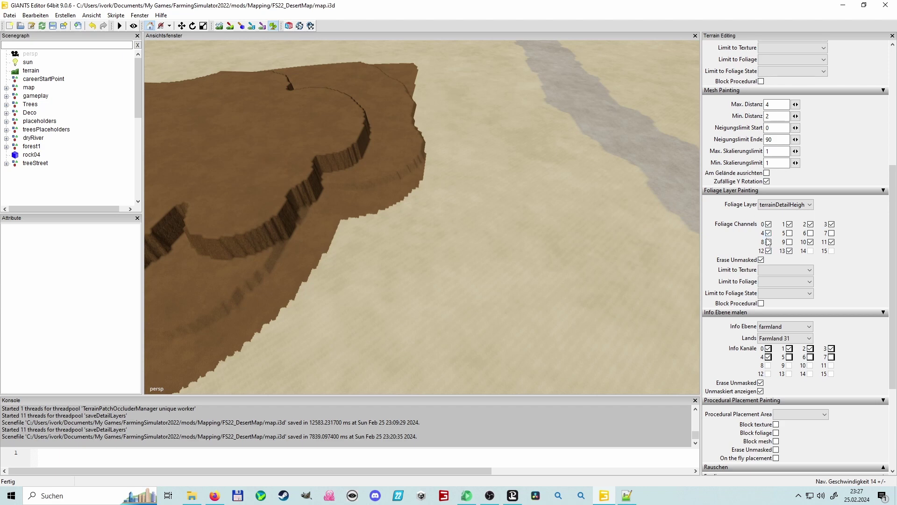
pyautogui.click(810, 242)
pyautogui.moveTo(313, 147)
pyautogui.mouseDown()
pyautogui.moveTo(263, 209)
pyautogui.moveTo(318, 153)
pyautogui.moveTo(262, 228)
pyautogui.moveTo(329, 147)
pyautogui.moveTo(372, 175)
pyautogui.mouseUp()
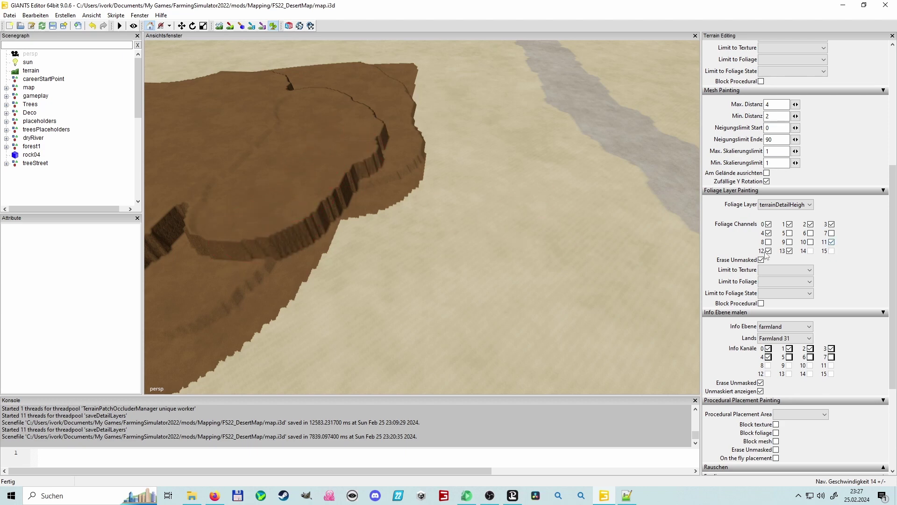
# Paint lower steps along the heap's outer flank with channel 12 disabled and channels 9 and 13 enabled.
pyautogui.click(790, 251)
pyautogui.click(789, 242)
pyautogui.moveTo(358, 146)
pyautogui.mouseDown()
pyautogui.moveTo(332, 200)
pyautogui.moveTo(349, 174)
pyautogui.moveTo(337, 226)
pyautogui.moveTo(313, 266)
pyautogui.moveTo(274, 290)
pyautogui.moveTo(241, 274)
pyautogui.moveTo(225, 292)
pyautogui.moveTo(249, 302)
pyautogui.mouseUp()
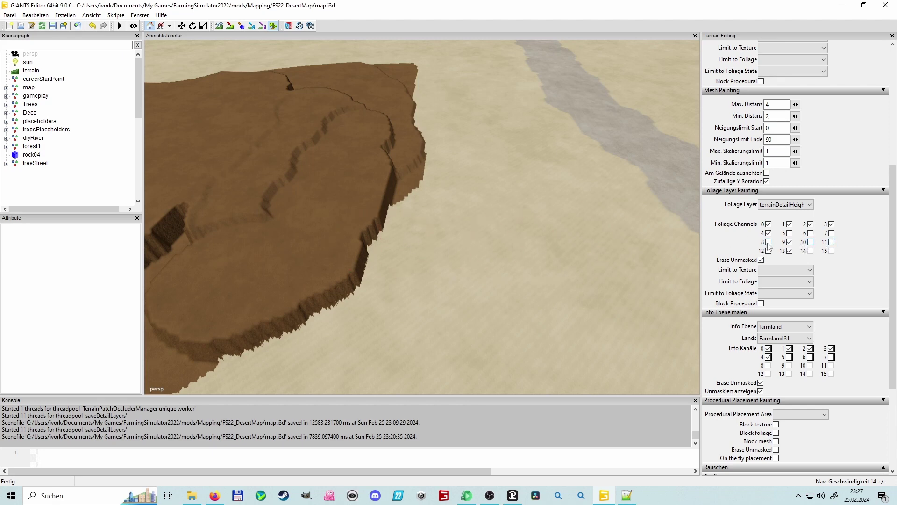
pyautogui.moveTo(358, 178)
pyautogui.mouseDown()
pyautogui.moveTo(287, 276)
pyautogui.moveTo(313, 286)
pyautogui.moveTo(399, 165)
pyautogui.moveTo(342, 268)
pyautogui.moveTo(439, 288)
pyautogui.mouseUp()
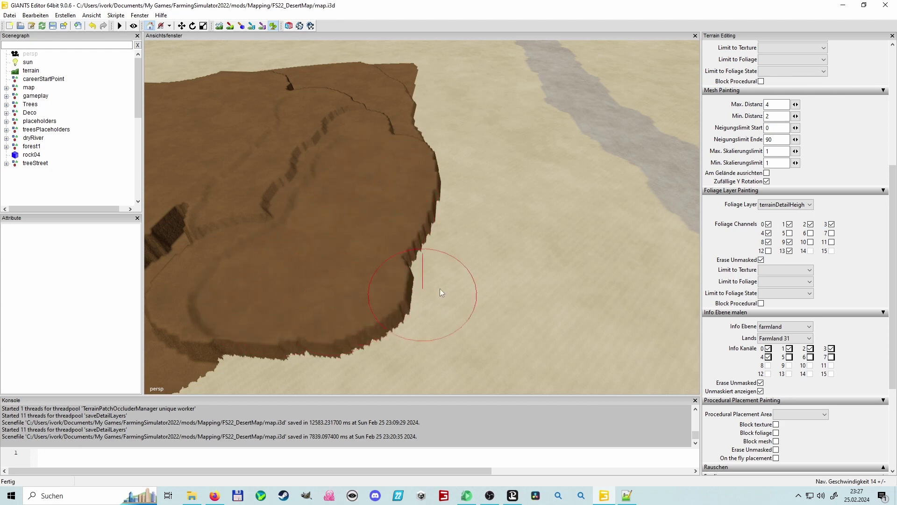
# Disable channels 12 and 13 and widen the heap outward with further low steps, using channels 8 to 11.
pyautogui.click(769, 251)
pyautogui.click(789, 242)
pyautogui.moveTo(386, 165)
pyautogui.mouseDown()
pyautogui.moveTo(324, 280)
pyautogui.moveTo(386, 236)
pyautogui.moveTo(420, 168)
pyautogui.moveTo(404, 269)
pyautogui.moveTo(320, 332)
pyautogui.moveTo(319, 363)
pyautogui.moveTo(274, 380)
pyautogui.moveTo(459, 217)
pyautogui.moveTo(434, 157)
pyautogui.mouseUp()
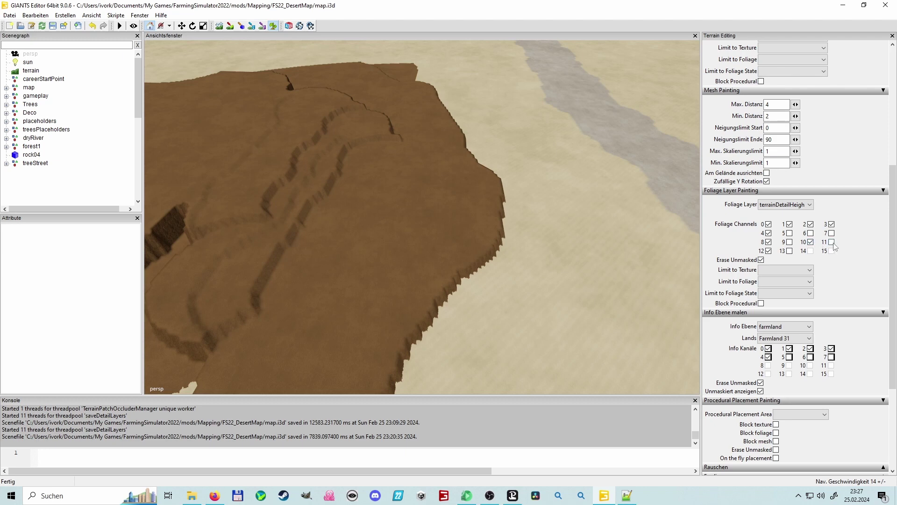
pyautogui.click(789, 243)
pyautogui.moveTo(354, 323)
pyautogui.mouseDown()
pyautogui.moveTo(424, 265)
pyautogui.moveTo(463, 162)
pyautogui.moveTo(435, 119)
pyautogui.mouseUp()
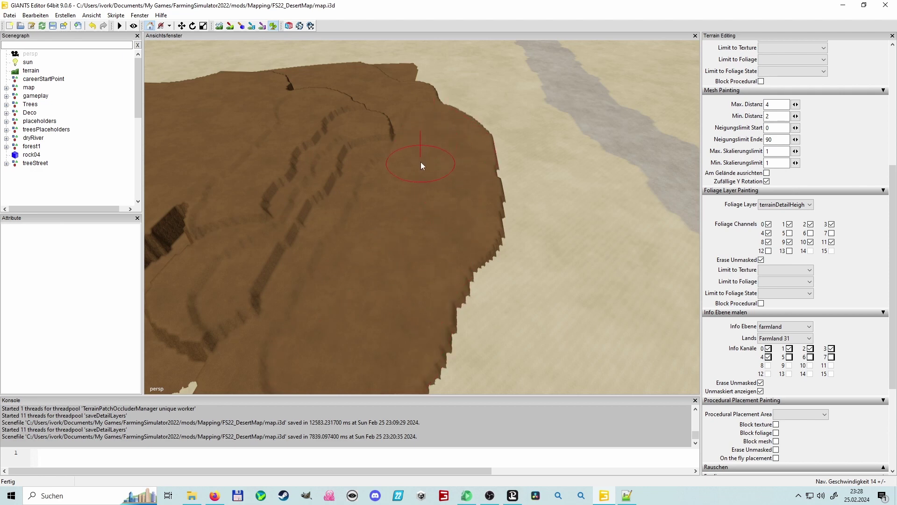
pyautogui.moveTo(461, 161)
pyautogui.mouseDown()
pyautogui.moveTo(429, 294)
pyautogui.moveTo(482, 323)
pyautogui.mouseUp()
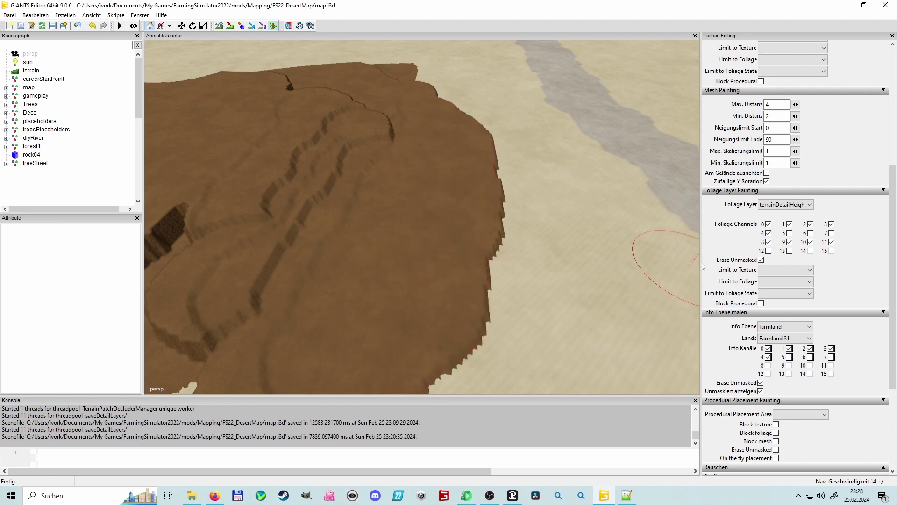
# Disable channels 9 and 10 and paint a lower step around the heap's outer edge with channels 8 and 11.
pyautogui.click(790, 242)
pyautogui.moveTo(440, 190)
pyautogui.mouseDown()
pyautogui.moveTo(421, 318)
pyautogui.moveTo(454, 214)
pyautogui.mouseUp()
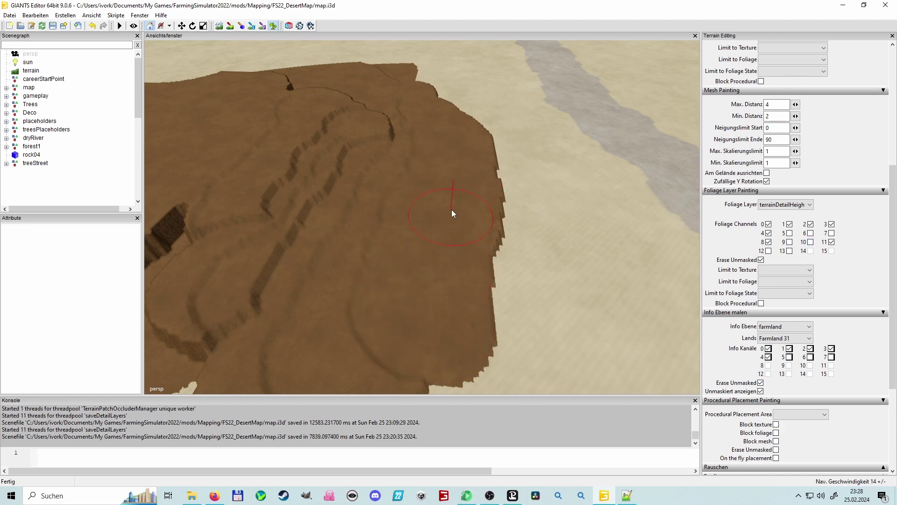
pyautogui.moveTo(564, 249)
pyautogui.keyDown('alt'); pyautogui.mouseDown()
pyautogui.moveTo(516, 299)
pyautogui.moveTo(470, 267)
pyautogui.moveTo(451, 312)
pyautogui.moveTo(351, 311)
pyautogui.moveTo(324, 279)
pyautogui.moveTo(330, 226)
pyautogui.moveTo(299, 253)
pyautogui.moveTo(300, 316)
pyautogui.moveTo(317, 303)
pyautogui.mouseUp(); pyautogui.keyUp('alt')
pyautogui.scroll(-5, 341, 287)
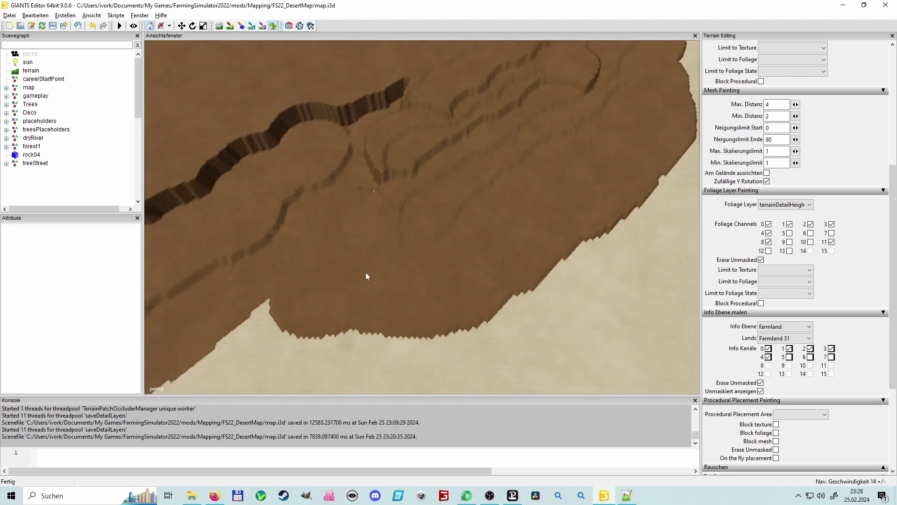
pyautogui.keyDown('alt'); pyautogui.moveTo(486, 261); pyautogui.dragTo(375, 279, button='right'); pyautogui.keyUp('alt')
pyautogui.keyDown('alt'); pyautogui.moveTo(375, 278); pyautogui.dragTo(374, 289); pyautogui.keyUp('alt')
pyautogui.moveTo(375, 289)
pyautogui.keyDown('alt'); pyautogui.mouseDown(button='right')
pyautogui.moveTo(497, 258)
pyautogui.moveTo(534, 264)
pyautogui.mouseUp(button='right'); pyautogui.keyUp('alt')
pyautogui.moveTo(344, 273)
pyautogui.mouseDown()
pyautogui.moveTo(301, 266)
pyautogui.moveTo(336, 276)
pyautogui.mouseUp()
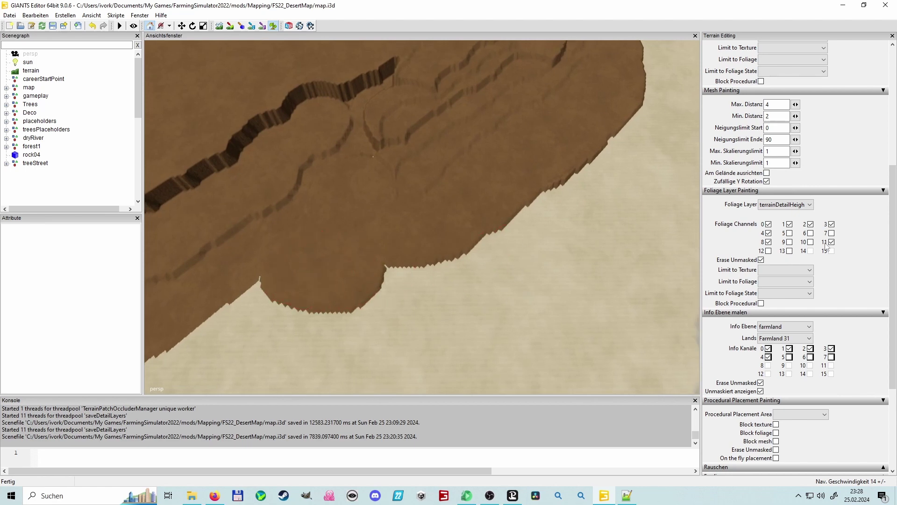
# Paint an outer step along the heap's edge with channels 8, 9 and 10 enabled and channel 11 disabled.
pyautogui.click(810, 242)
pyautogui.click(832, 242)
pyautogui.click(790, 243)
pyautogui.moveTo(334, 279)
pyautogui.mouseDown()
pyautogui.moveTo(420, 249)
pyautogui.moveTo(534, 184)
pyautogui.moveTo(621, 115)
pyautogui.moveTo(646, 83)
pyautogui.moveTo(480, 233)
pyautogui.moveTo(326, 307)
pyautogui.moveTo(253, 315)
pyautogui.moveTo(255, 323)
pyautogui.mouseUp()
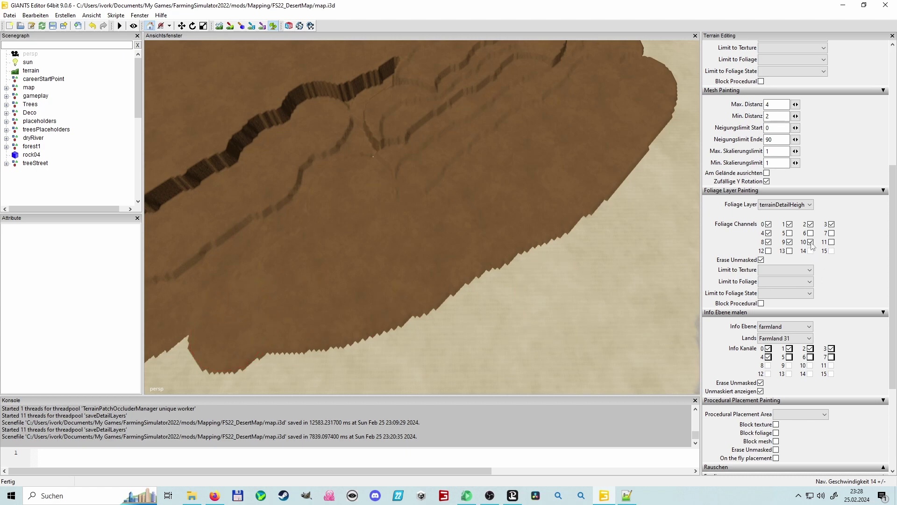
# Paint the heap's outermost rim with channel 10 and without 8 and 9, switch from channel 10 to 8, and save the map.
pyautogui.click(768, 242)
pyautogui.moveTo(284, 318)
pyautogui.mouseDown()
pyautogui.moveTo(392, 286)
pyautogui.moveTo(535, 214)
pyautogui.moveTo(636, 125)
pyautogui.moveTo(366, 305)
pyautogui.moveTo(375, 313)
pyautogui.mouseUp()
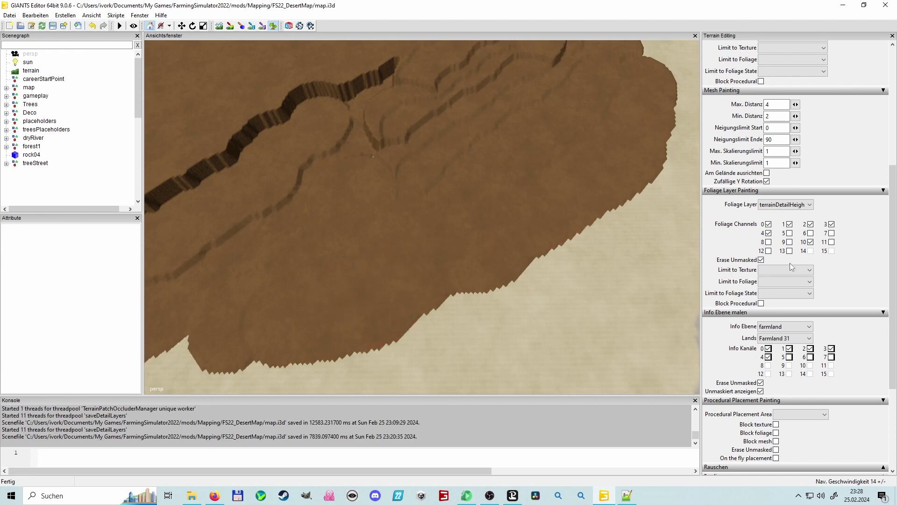
pyautogui.click(769, 242)
pyautogui.moveTo(639, 218)
pyautogui.mouseDown()
pyautogui.moveTo(645, 158)
pyautogui.moveTo(496, 279)
pyautogui.moveTo(363, 346)
pyautogui.moveTo(332, 343)
pyautogui.mouseUp()
pyautogui.moveTo(332, 343)
pyautogui.mouseDown(button='right')
pyautogui.moveTo(224, 265)
pyautogui.moveTo(337, 263)
pyautogui.moveTo(363, 248)
pyautogui.moveTo(481, 271)
pyautogui.moveTo(686, 286)
pyautogui.moveTo(542, 252)
pyautogui.moveTo(531, 231)
pyautogui.moveTo(548, 251)
pyautogui.moveTo(626, 279)
pyautogui.moveTo(590, 319)
pyautogui.moveTo(439, 301)
pyautogui.moveTo(506, 263)
pyautogui.moveTo(607, 267)
pyautogui.moveTo(367, 305)
pyautogui.moveTo(503, 286)
pyautogui.moveTo(617, 311)
pyautogui.moveTo(537, 300)
pyautogui.moveTo(525, 278)
pyautogui.moveTo(363, 295)
pyautogui.moveTo(418, 279)
pyautogui.mouseUp(button='right')
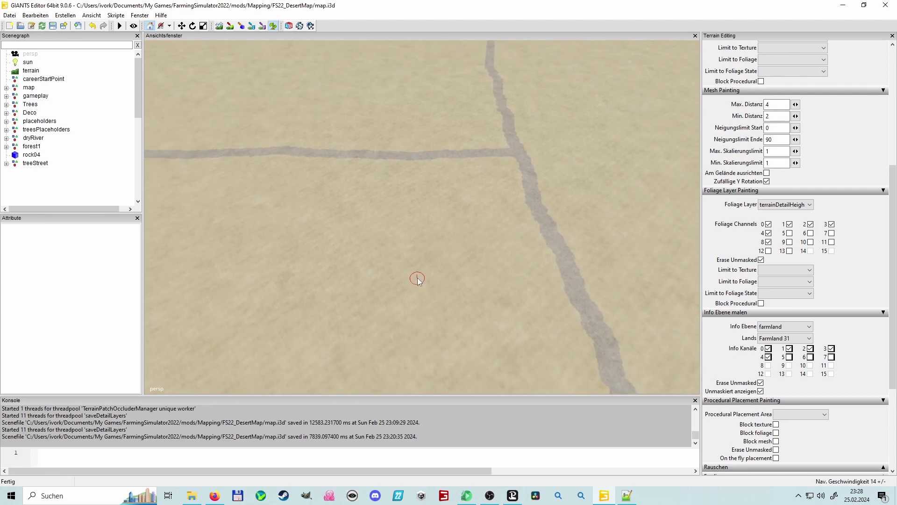
pyautogui.hotkey('ctrl', 's')
# Paint a new flat heap base on the open sand near the road with channels 0 to 4 and 8 enabled.
pyautogui.moveTo(532, 315); pyautogui.dragTo(429, 319, button='right')
pyautogui.moveTo(526, 336)
pyautogui.mouseDown(button='right')
pyautogui.moveTo(441, 320)
pyautogui.moveTo(325, 334)
pyautogui.moveTo(405, 356)
pyautogui.moveTo(480, 333)
pyautogui.moveTo(646, 355)
pyautogui.moveTo(481, 324)
pyautogui.moveTo(491, 323)
pyautogui.moveTo(457, 292)
pyautogui.moveTo(391, 313)
pyautogui.moveTo(504, 273)
pyautogui.moveTo(439, 290)
pyautogui.moveTo(546, 246)
pyautogui.mouseUp(button='right')
pyautogui.keyDown('alt'); pyautogui.moveTo(421, 285); pyautogui.dragTo(603, 225, button='right'); pyautogui.keyUp('alt')
pyautogui.keyDown('alt'); pyautogui.moveTo(461, 285); pyautogui.dragTo(523, 261, button='right'); pyautogui.keyUp('alt')
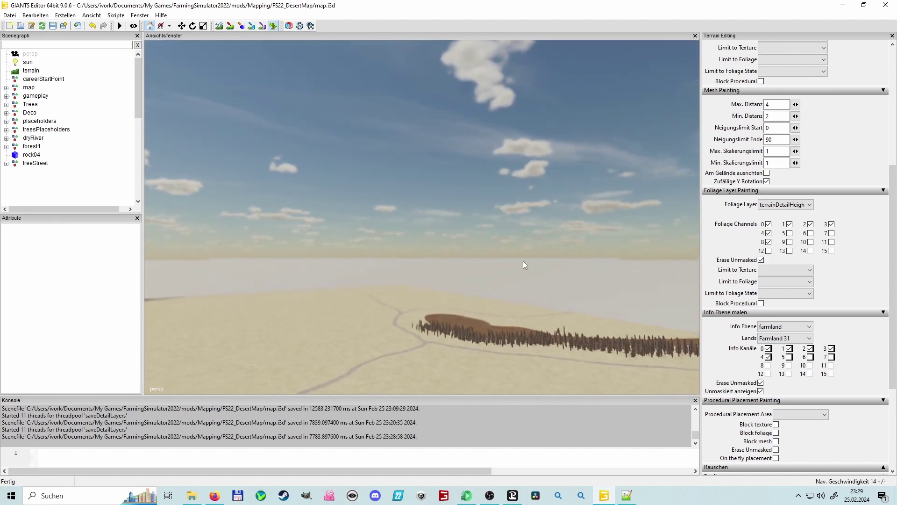
pyautogui.press('w')
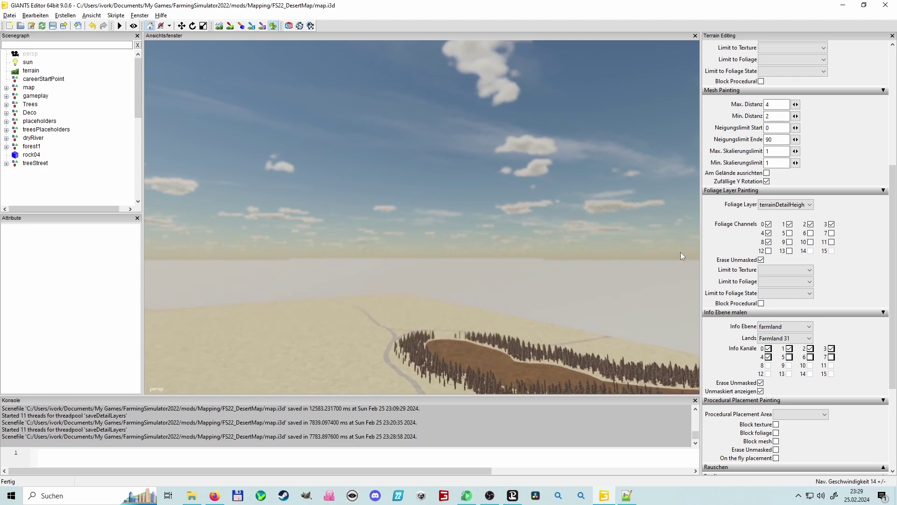
pyautogui.press('w')
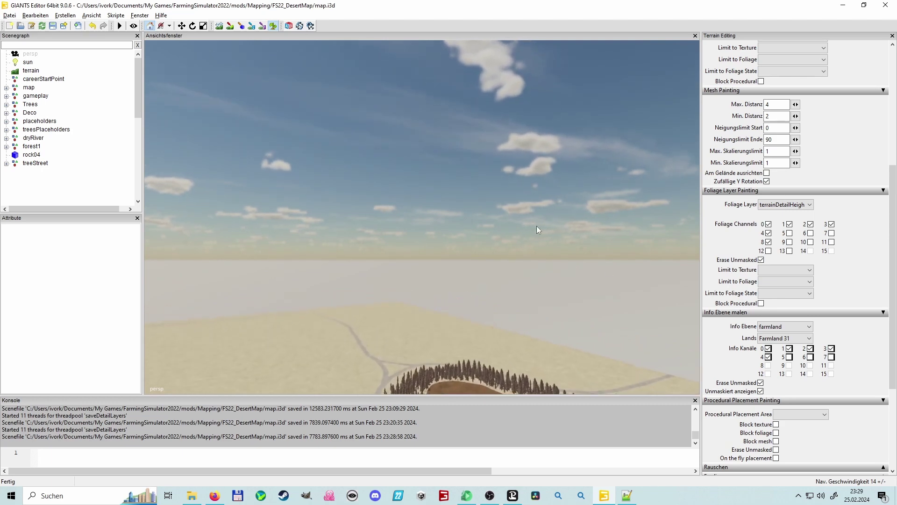
pyautogui.keyDown('alt'); pyautogui.moveTo(537, 226); pyautogui.dragTo(688, 190, button='right'); pyautogui.keyUp('alt')
pyautogui.keyDown('alt'); pyautogui.moveTo(561, 154); pyautogui.dragTo(538, 205); pyautogui.keyUp('alt')
pyautogui.keyDown('alt'); pyautogui.moveTo(491, 222); pyautogui.dragTo(692, 164, button='right'); pyautogui.keyUp('alt')
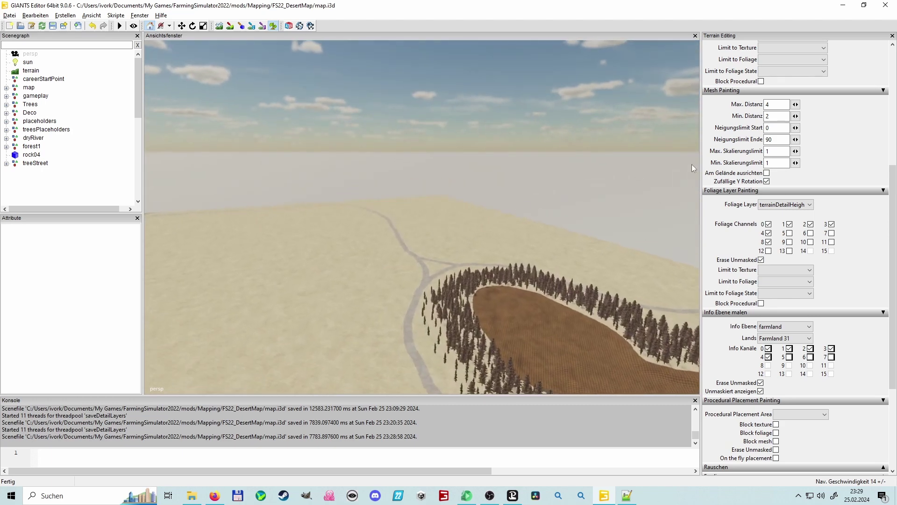
pyautogui.press('w')
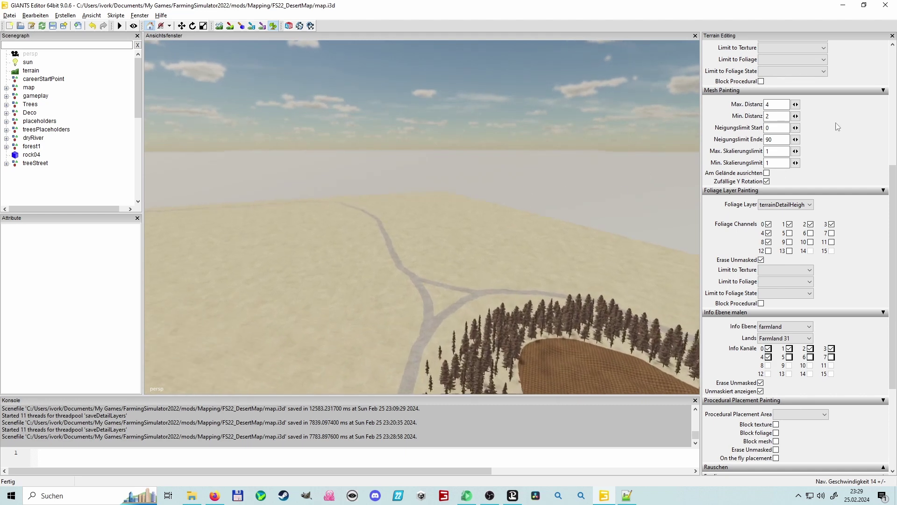
pyautogui.press('w')
pyautogui.keyDown('alt'); pyautogui.moveTo(313, 274); pyautogui.dragTo(649, 202, button='right'); pyautogui.keyUp('alt')
pyautogui.moveTo(526, 274)
pyautogui.mouseDown(button='right')
pyautogui.moveTo(400, 296)
pyautogui.moveTo(525, 262)
pyautogui.moveTo(625, 254)
pyautogui.moveTo(387, 304)
pyautogui.moveTo(482, 237)
pyautogui.moveTo(599, 303)
pyautogui.mouseUp(button='right')
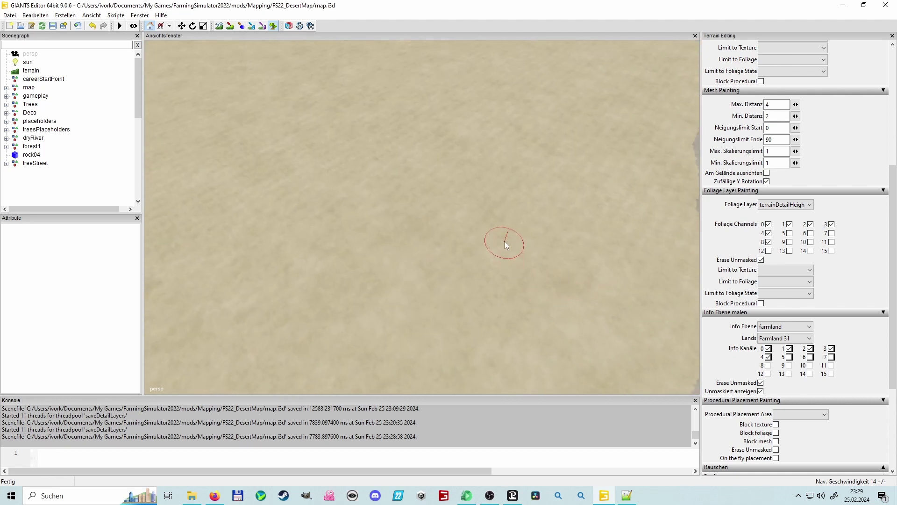
pyautogui.keyDown('alt'); pyautogui.moveTo(446, 299); pyautogui.dragTo(580, 236, button='right'); pyautogui.keyUp('alt')
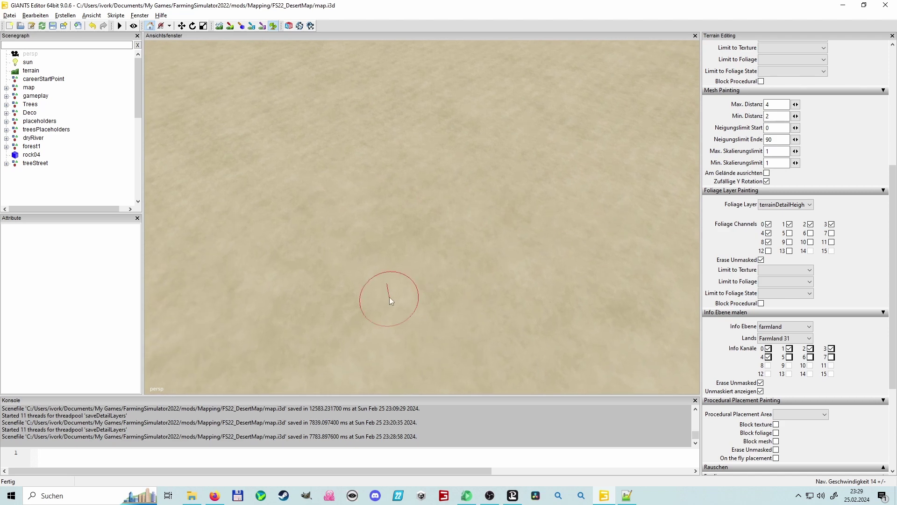
pyautogui.moveTo(391, 192); pyautogui.dragTo(617, 261)
pyautogui.moveTo(507, 256)
pyautogui.keyDown('alt'); pyautogui.mouseDown()
pyautogui.moveTo(457, 259)
pyautogui.moveTo(523, 262)
pyautogui.moveTo(367, 246)
pyautogui.moveTo(459, 307)
pyautogui.moveTo(575, 236)
pyautogui.moveTo(389, 357)
pyautogui.moveTo(398, 311)
pyautogui.moveTo(588, 253)
pyautogui.mouseUp(); pyautogui.keyUp('alt')
pyautogui.moveTo(588, 254); pyautogui.dragTo(565, 315, button='right')
pyautogui.moveTo(566, 315)
pyautogui.keyDown('alt'); pyautogui.mouseDown()
pyautogui.moveTo(661, 350)
pyautogui.moveTo(664, 370)
pyautogui.mouseUp(); pyautogui.keyUp('alt')
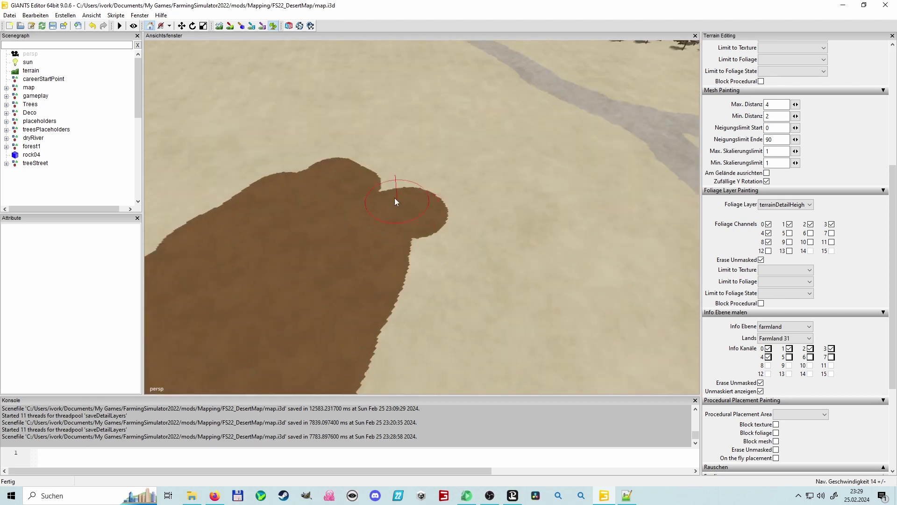
# Widen the new heap base toward the road and fill the gaps inside it using the same channels.
pyautogui.moveTo(395, 198)
pyautogui.mouseDown()
pyautogui.moveTo(524, 156)
pyautogui.moveTo(363, 166)
pyautogui.moveTo(561, 185)
pyautogui.moveTo(456, 258)
pyautogui.moveTo(565, 231)
pyautogui.moveTo(509, 297)
pyautogui.moveTo(408, 302)
pyautogui.mouseUp()
pyautogui.moveTo(408, 302)
pyautogui.mouseDown(button='right')
pyautogui.moveTo(635, 327)
pyautogui.moveTo(262, 200)
pyautogui.mouseUp(button='right')
pyautogui.moveTo(263, 200)
pyautogui.mouseDown()
pyautogui.moveTo(414, 174)
pyautogui.moveTo(560, 244)
pyautogui.moveTo(337, 231)
pyautogui.mouseUp()
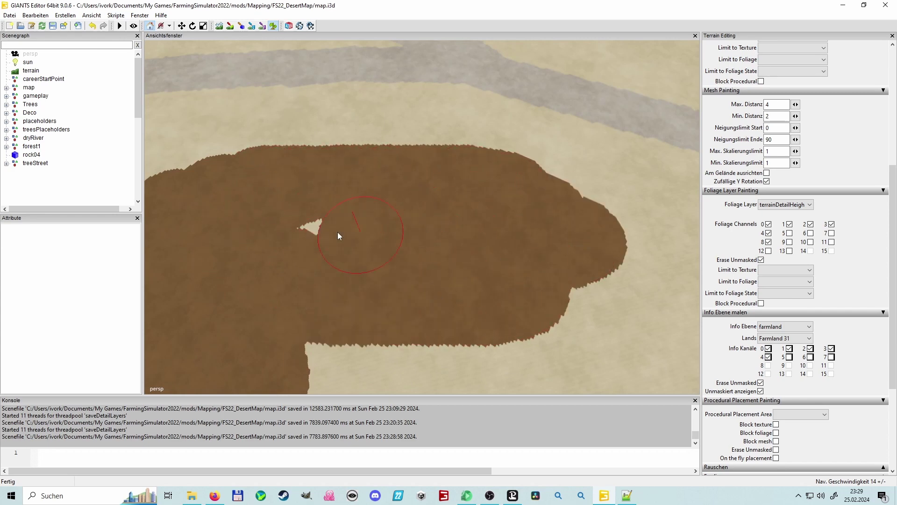
pyautogui.moveTo(389, 292)
pyautogui.keyDown('alt'); pyautogui.mouseDown()
pyautogui.moveTo(677, 257)
pyautogui.moveTo(626, 257)
pyautogui.mouseUp(); pyautogui.keyUp('alt')
pyautogui.moveTo(378, 269)
pyautogui.mouseDown()
pyautogui.moveTo(332, 276)
pyautogui.moveTo(493, 225)
pyautogui.moveTo(489, 327)
pyautogui.moveTo(388, 243)
pyautogui.moveTo(462, 276)
pyautogui.moveTo(552, 355)
pyautogui.moveTo(516, 316)
pyautogui.moveTo(507, 195)
pyautogui.mouseUp()
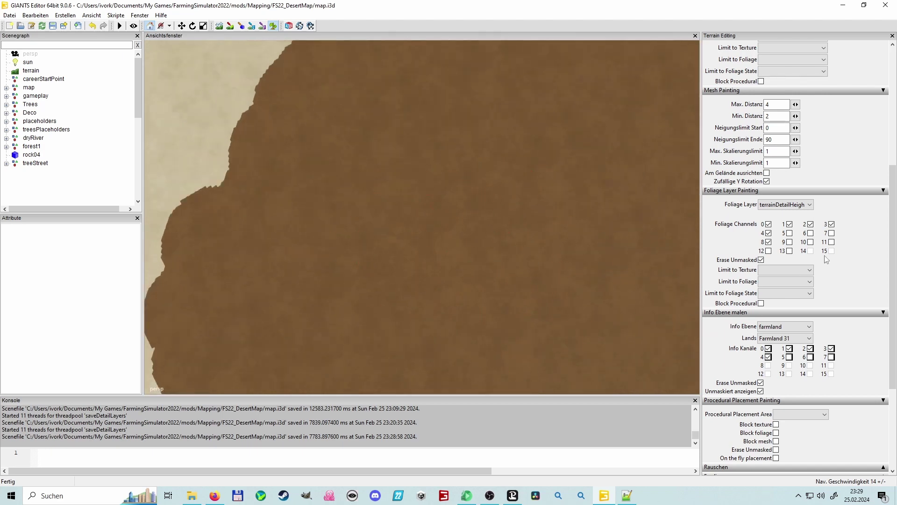
# Enable channel 10 alongside channel 8 and paint a raised layer across the inside of the new heap base.
pyautogui.click(811, 242)
pyautogui.moveTo(455, 108)
pyautogui.keyDown('alt'); pyautogui.mouseDown()
pyautogui.moveTo(489, 161)
pyautogui.moveTo(447, 214)
pyautogui.mouseUp(); pyautogui.keyUp('alt')
pyautogui.moveTo(554, 260); pyautogui.dragTo(389, 127, button='right')
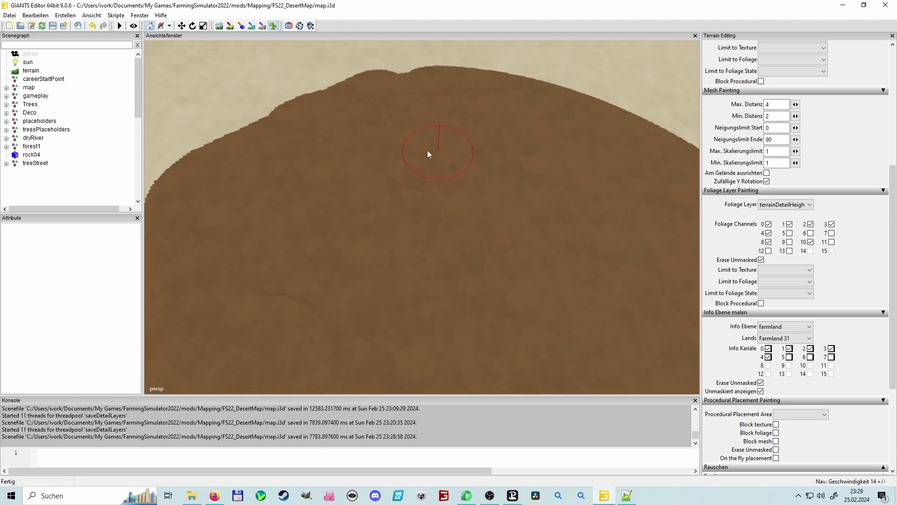
pyautogui.moveTo(469, 248)
pyautogui.mouseDown(button='right')
pyautogui.moveTo(551, 228)
pyautogui.moveTo(385, 129)
pyautogui.mouseUp(button='right')
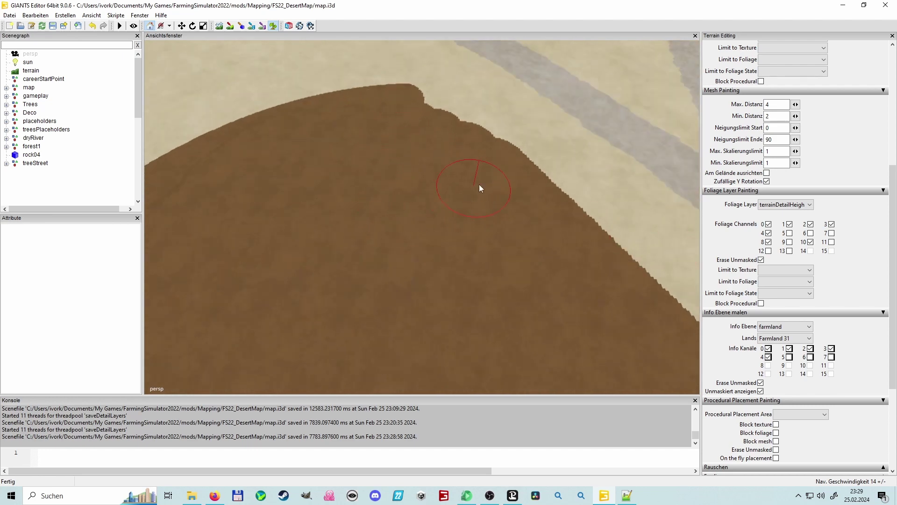
pyautogui.moveTo(536, 264)
pyautogui.mouseDown(button='right')
pyautogui.moveTo(631, 289)
pyautogui.moveTo(528, 266)
pyautogui.mouseUp(button='right')
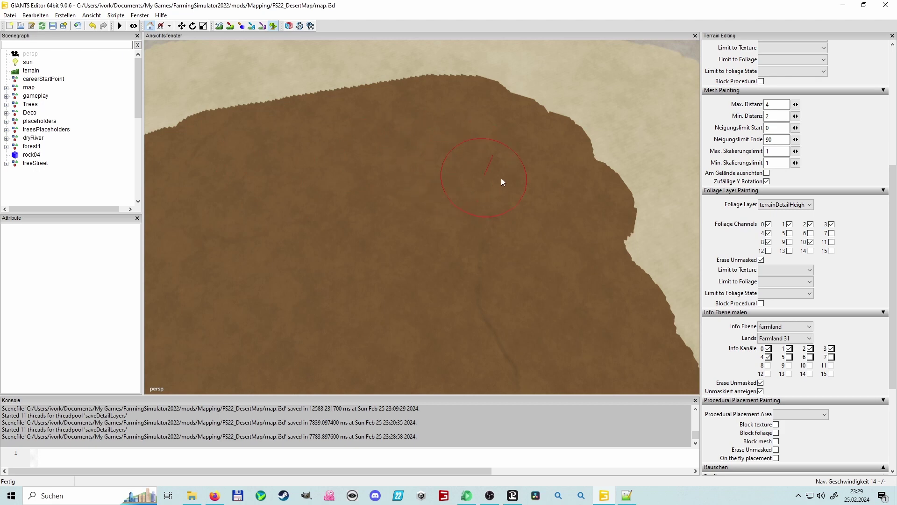
pyautogui.moveTo(319, 203)
pyautogui.mouseDown(button='right')
pyautogui.moveTo(265, 190)
pyautogui.moveTo(394, 114)
pyautogui.mouseUp(button='right')
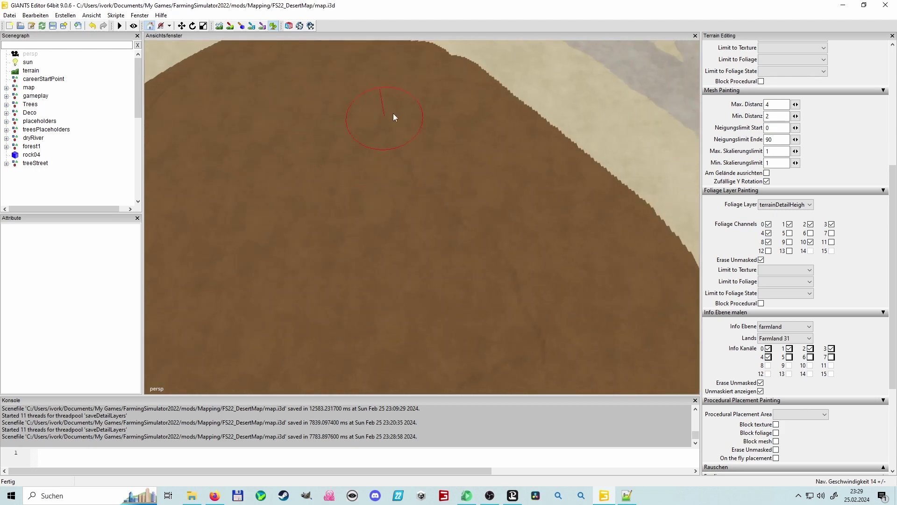
# Enable channels 10 and 11 without 8 and 9, and paint the next higher layer inside the new heap.
pyautogui.click(812, 242)
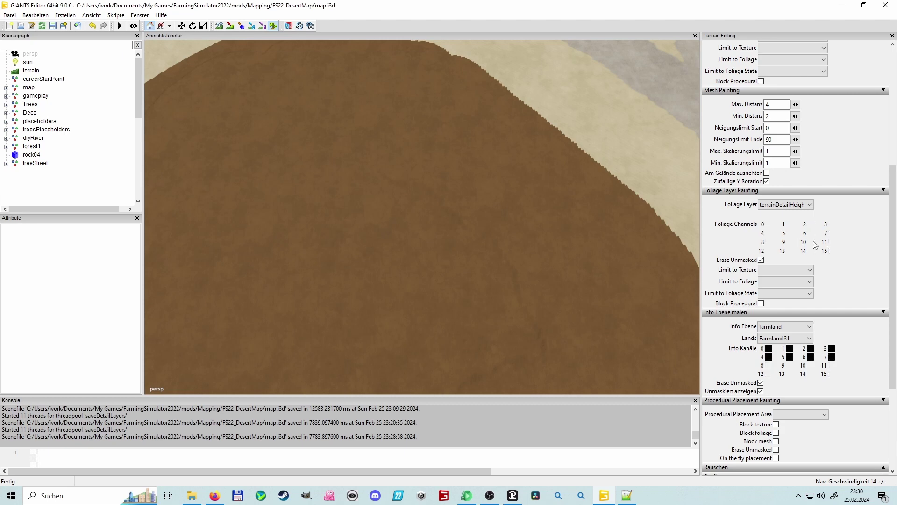
pyautogui.click(790, 242)
pyautogui.click(768, 242)
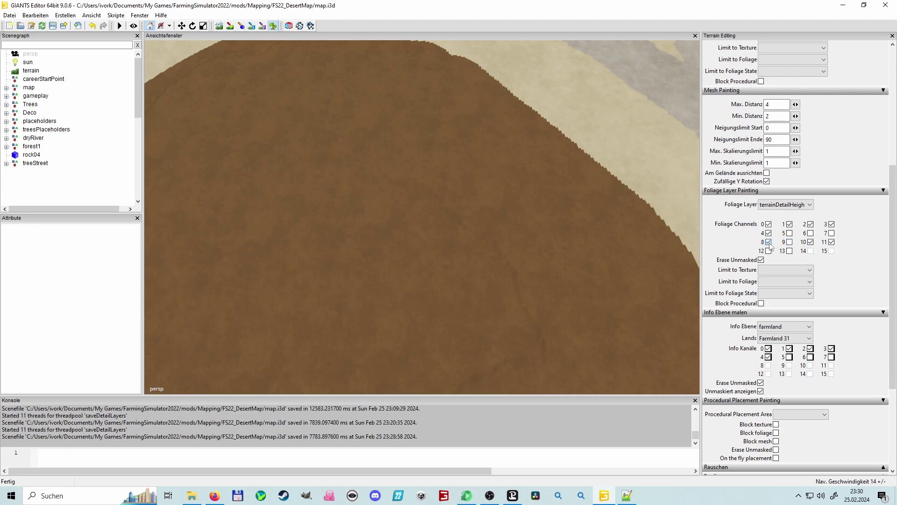
pyautogui.moveTo(354, 150)
pyautogui.mouseDown()
pyautogui.moveTo(463, 271)
pyautogui.moveTo(461, 189)
pyautogui.mouseUp()
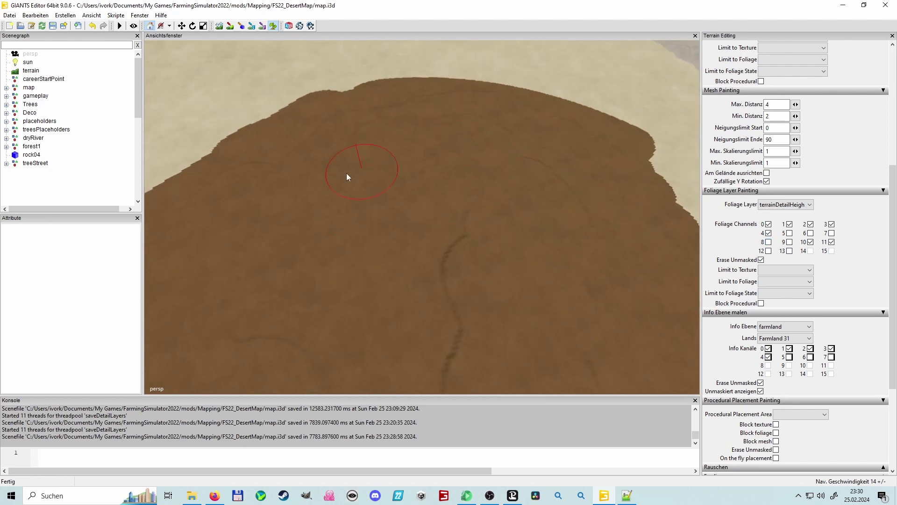
pyautogui.moveTo(394, 198)
pyautogui.mouseDown()
pyautogui.moveTo(366, 273)
pyautogui.moveTo(246, 229)
pyautogui.mouseUp()
pyautogui.moveTo(393, 234)
pyautogui.keyDown('alt'); pyautogui.mouseDown()
pyautogui.moveTo(421, 236)
pyautogui.moveTo(361, 200)
pyautogui.mouseUp(); pyautogui.keyUp('alt')
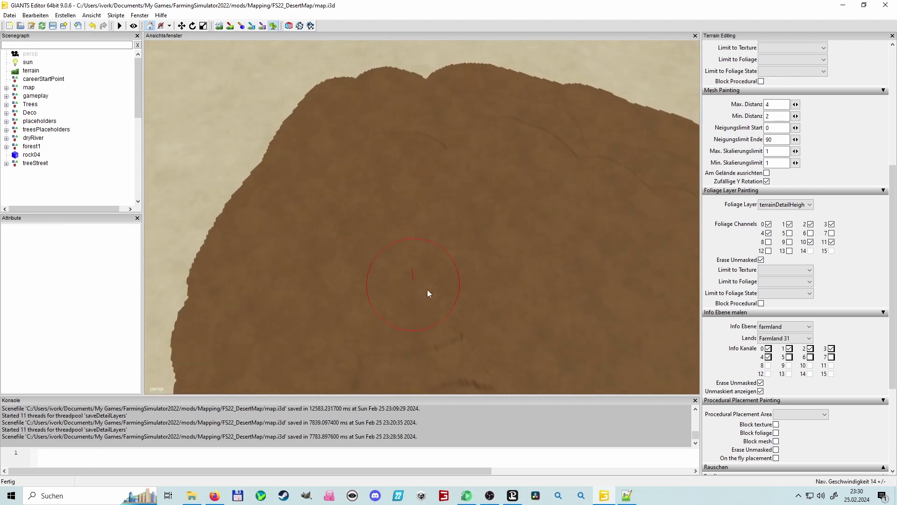
pyautogui.scroll(3, 413, 320)
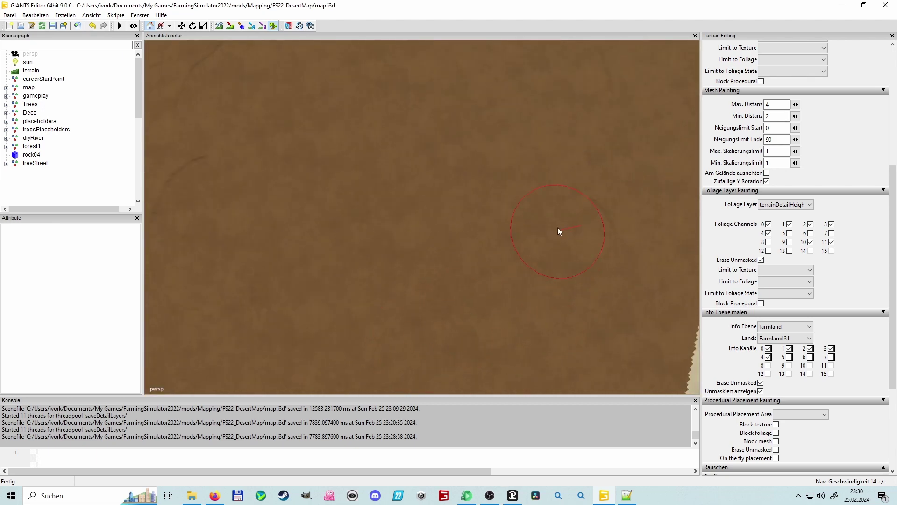
pyautogui.scroll(-3, 498, 257)
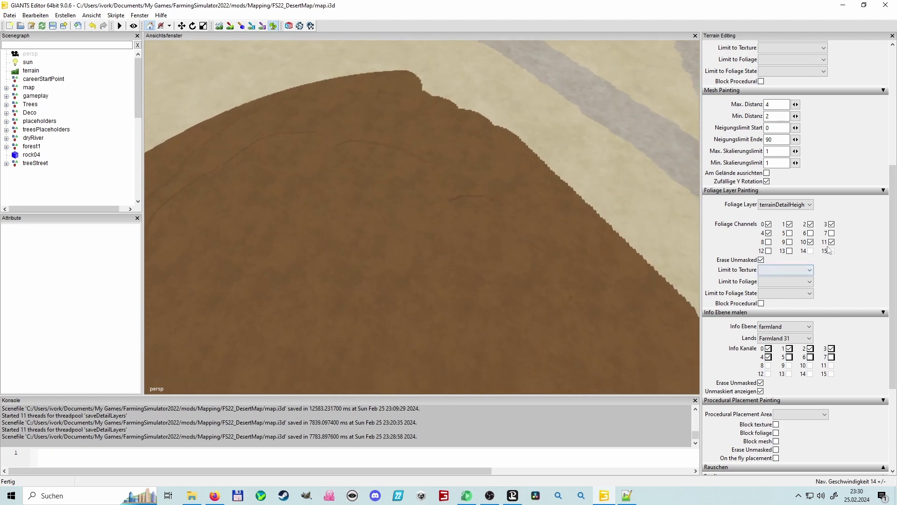
# Enable channels 8 and 9 alongside 10 and 11, and paint the next higher layer inside the new heap.
pyautogui.click(790, 241)
pyautogui.click(769, 242)
pyautogui.keyDown('alt'); pyautogui.moveTo(481, 301); pyautogui.dragTo(396, 295); pyautogui.keyUp('alt')
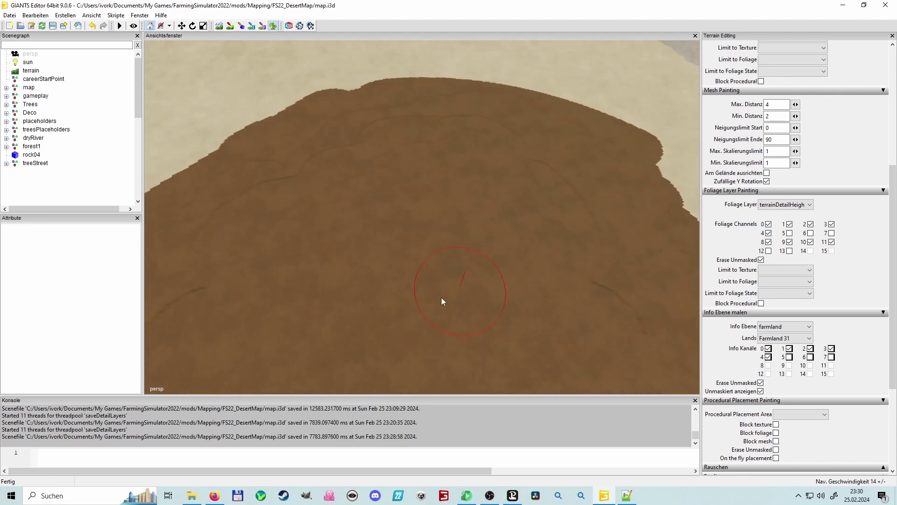
pyautogui.moveTo(442, 299)
pyautogui.mouseDown(button='right')
pyautogui.moveTo(518, 287)
pyautogui.moveTo(501, 169)
pyautogui.mouseUp(button='right')
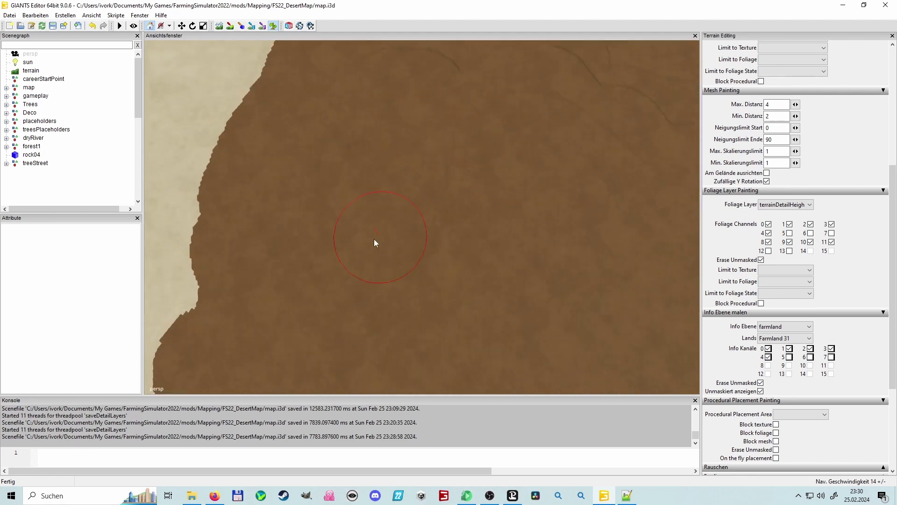
pyautogui.moveTo(593, 315)
pyautogui.mouseDown(button='right')
pyautogui.moveTo(557, 318)
pyautogui.moveTo(447, 294)
pyautogui.mouseUp(button='right')
pyautogui.moveTo(465, 218); pyautogui.dragTo(543, 154, button='right')
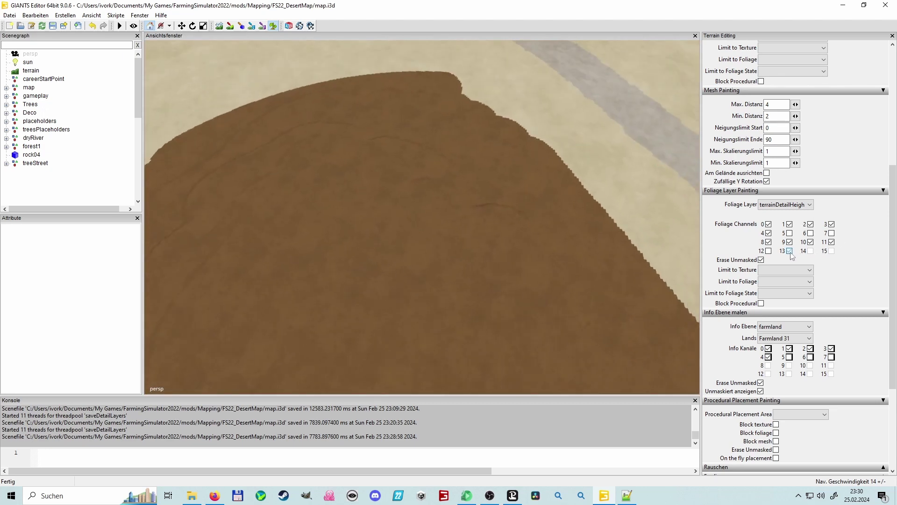
# Enable channel 12 alongside channels 8 to 11 and paint a higher layer across the inner area of the new heap.
pyautogui.click(768, 251)
pyautogui.click(789, 251)
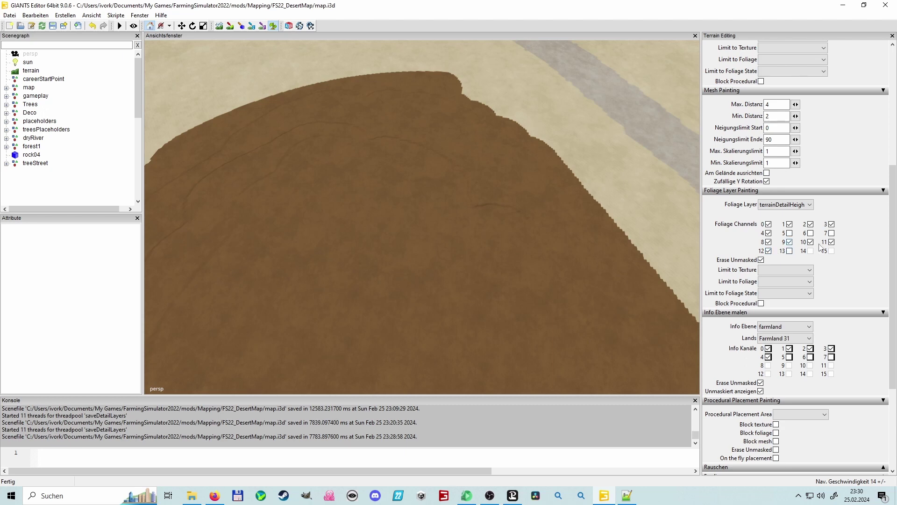
pyautogui.click(790, 242)
pyautogui.click(331, 228)
pyautogui.moveTo(331, 230)
pyautogui.mouseDown()
pyautogui.moveTo(295, 286)
pyautogui.moveTo(446, 278)
pyautogui.moveTo(377, 192)
pyautogui.moveTo(443, 316)
pyautogui.moveTo(464, 313)
pyautogui.moveTo(436, 229)
pyautogui.mouseUp()
pyautogui.moveTo(301, 262)
pyautogui.mouseDown()
pyautogui.moveTo(329, 310)
pyautogui.moveTo(419, 315)
pyautogui.moveTo(535, 358)
pyautogui.moveTo(521, 309)
pyautogui.mouseUp()
pyautogui.moveTo(448, 205); pyautogui.dragTo(436, 324)
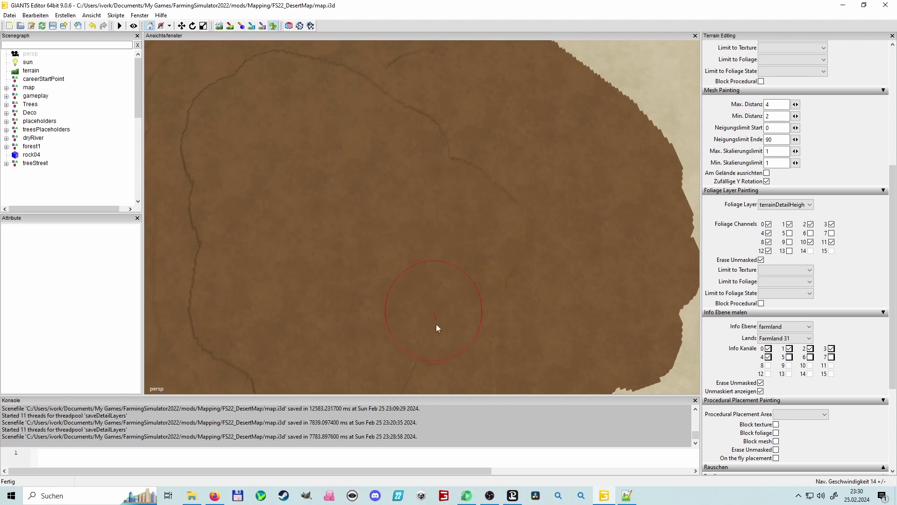
pyautogui.click(789, 242)
pyautogui.moveTo(456, 238)
pyautogui.keyDown('alt'); pyautogui.mouseDown()
pyautogui.moveTo(374, 287)
pyautogui.moveTo(334, 171)
pyautogui.mouseUp(); pyautogui.keyUp('alt')
pyautogui.moveTo(297, 83); pyautogui.dragTo(396, 170, button='right')
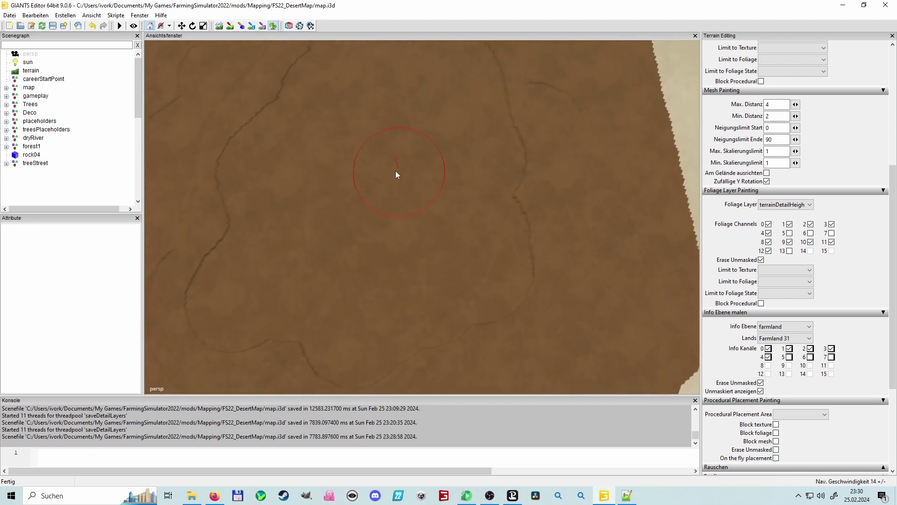
# Enable channel 13 and paint the summit of the new heap, extending it with channel 9 disabled.
pyautogui.click(790, 251)
pyautogui.moveTo(361, 171)
pyautogui.mouseDown()
pyautogui.moveTo(358, 163)
pyautogui.moveTo(328, 235)
pyautogui.moveTo(389, 270)
pyautogui.moveTo(410, 238)
pyautogui.moveTo(396, 199)
pyautogui.moveTo(396, 110)
pyautogui.moveTo(429, 135)
pyautogui.moveTo(426, 239)
pyautogui.mouseUp()
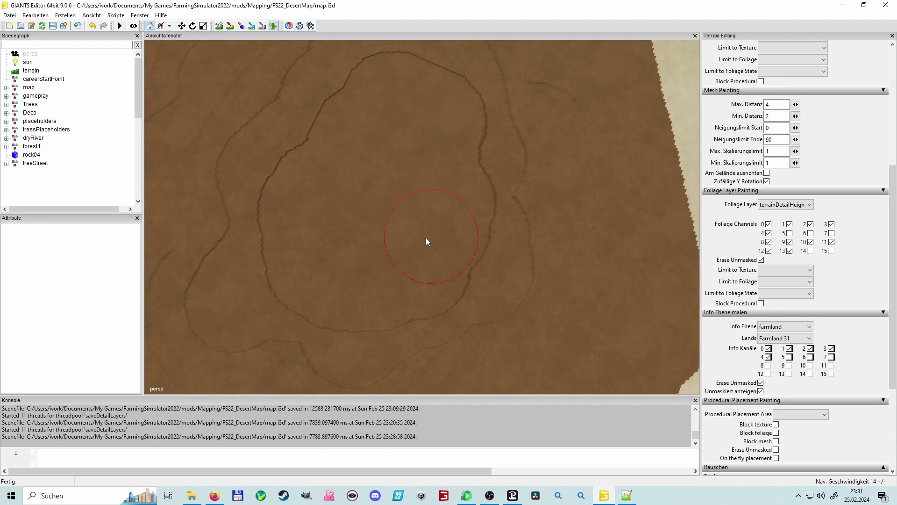
pyautogui.click(790, 242)
pyautogui.scroll(-3, 436, 119)
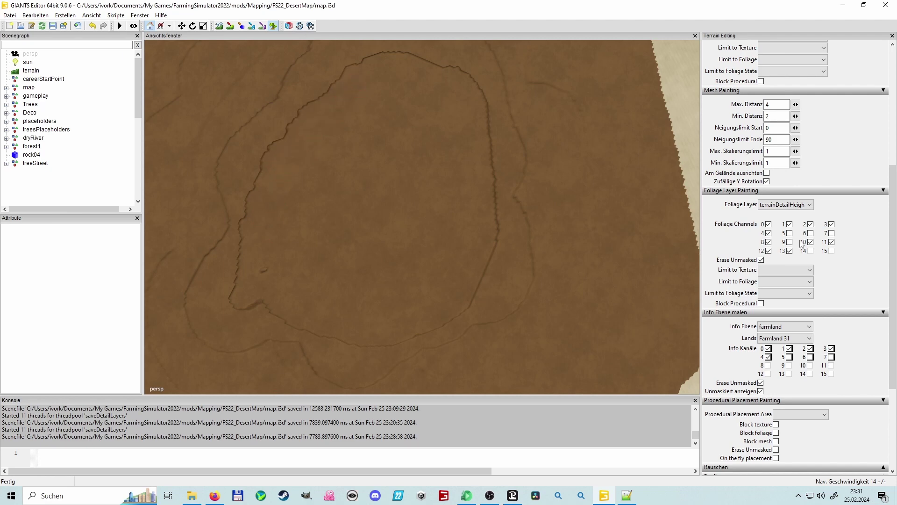
# Disable channel 11, paint an intermediate layer around the new heap's summit with a smaller brush, and save the map.
pyautogui.click(831, 242)
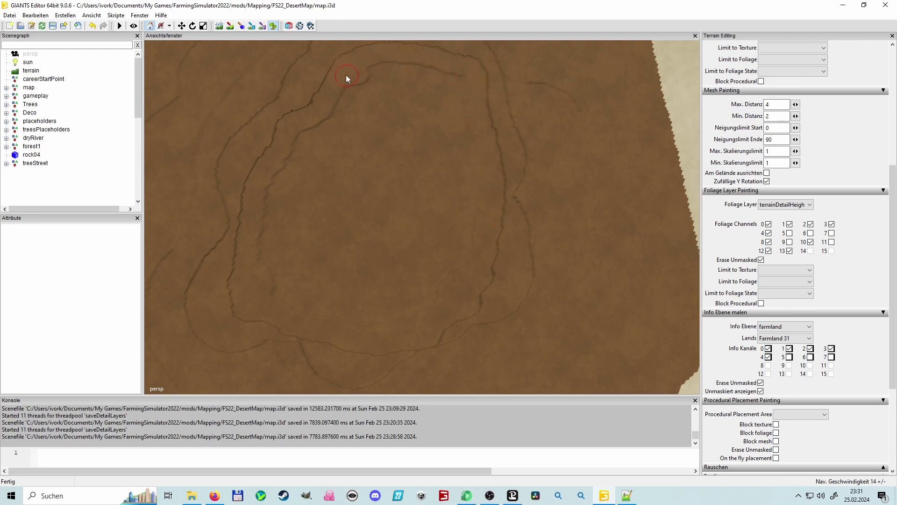
pyautogui.keyDown('alt'); pyautogui.moveTo(588, 240); pyautogui.dragTo(438, 171); pyautogui.keyUp('alt')
pyautogui.keyDown('alt'); pyautogui.moveTo(438, 171); pyautogui.dragTo(391, 240, button='middle'); pyautogui.keyUp('alt')
pyautogui.moveTo(392, 241); pyautogui.dragTo(357, 240, button='right')
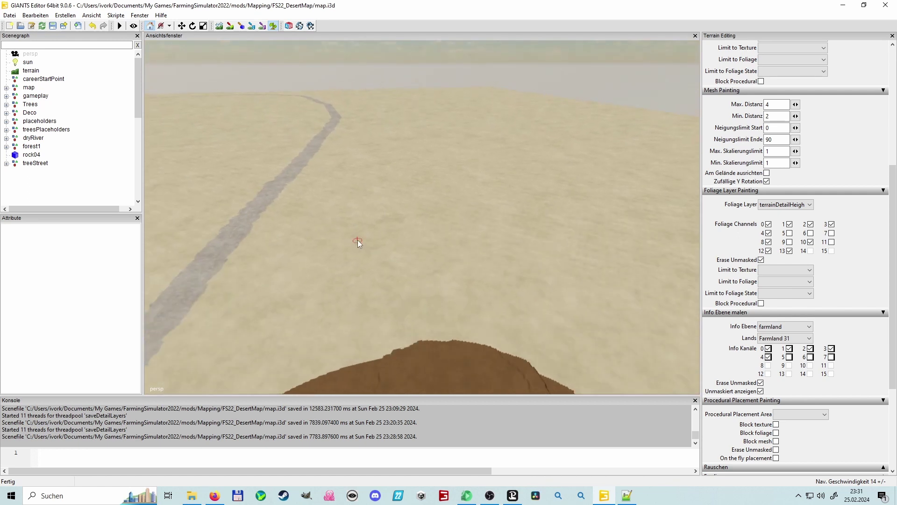
pyautogui.hotkey('ctrl', 's')
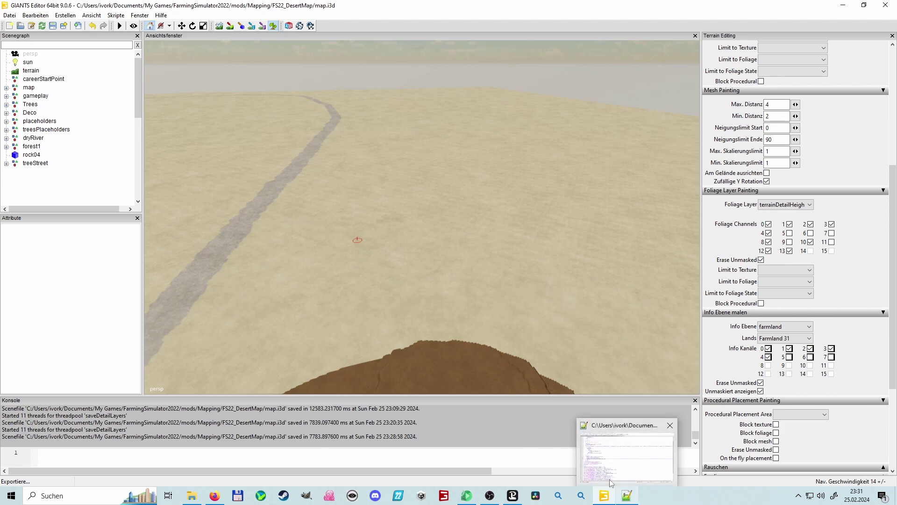
# Switch to Notepad++ and look up the fill-type indexes in densityMapHeight.xml, keeping the missing file in the editor.
pyautogui.click(627, 495)
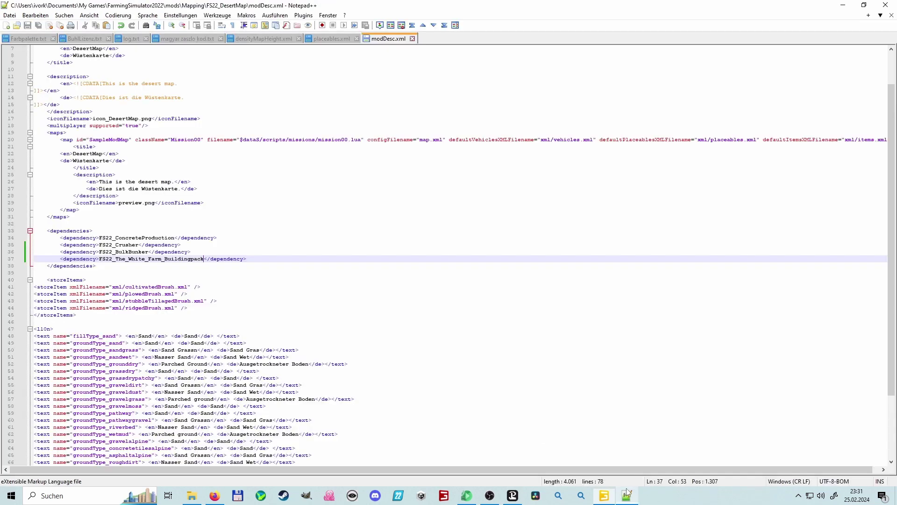
pyautogui.click(340, 41)
pyautogui.click(273, 41)
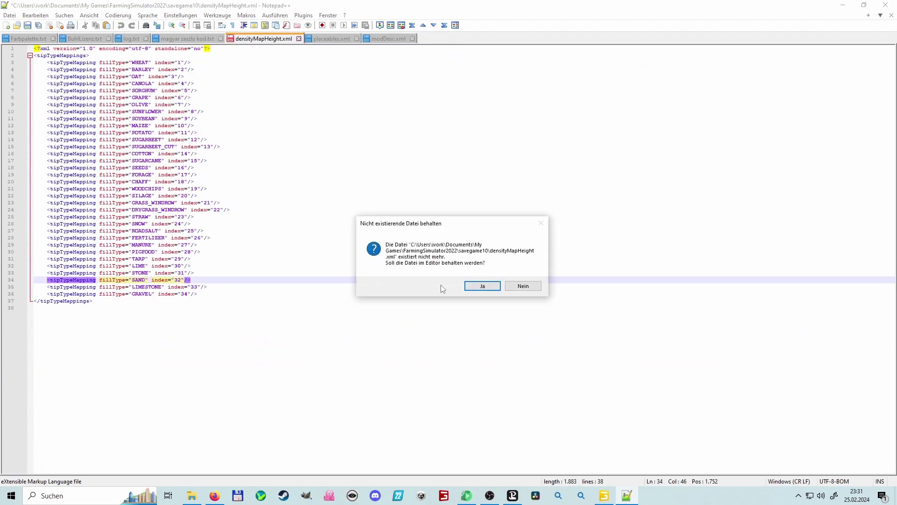
pyautogui.click(482, 286)
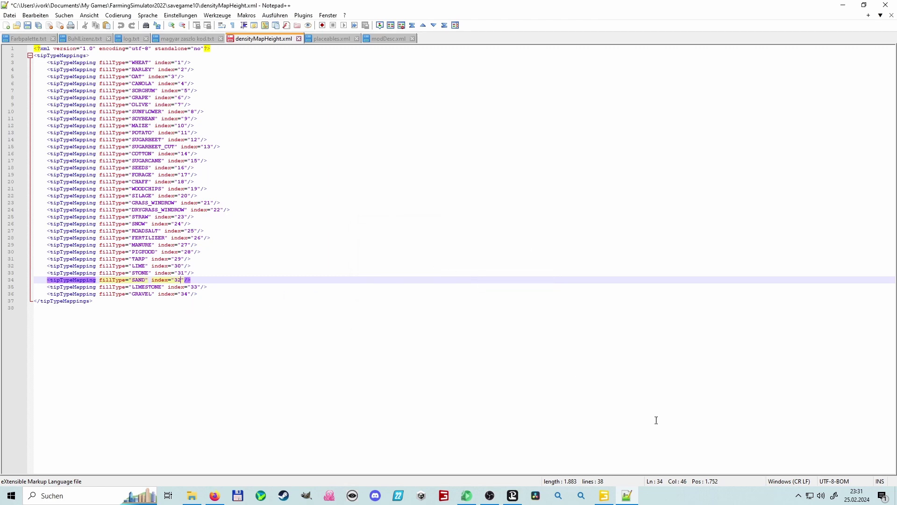
# Switch back to GIANTS Editor and select Farmland 32 as the land for info layer painting.
pyautogui.click(605, 495)
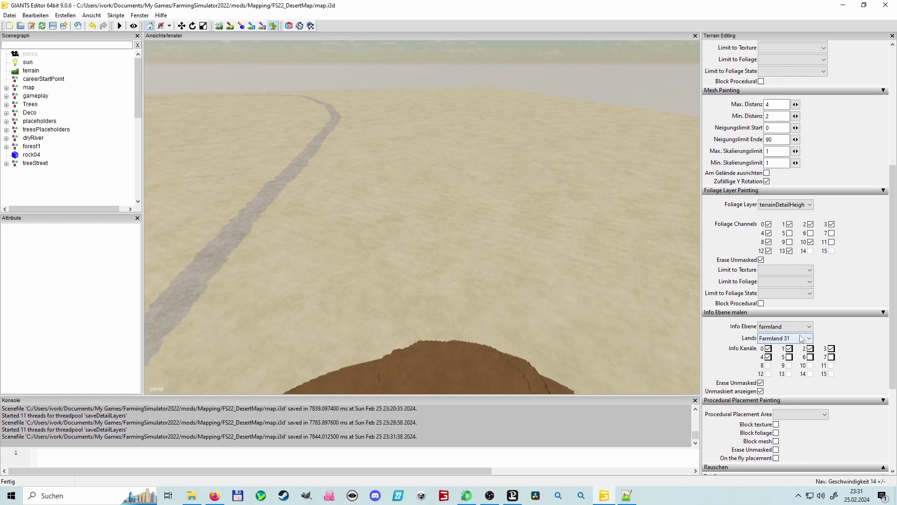
pyautogui.click(806, 339)
pyautogui.click(793, 133)
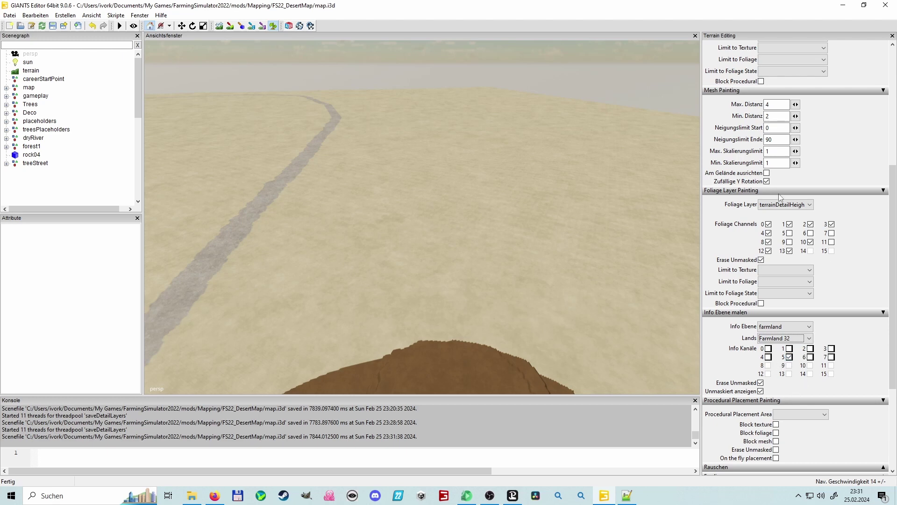
# Set the terrainDetailHeight foliage channels to 5 and 8 only, disabling all others.
pyautogui.click(768, 225)
pyautogui.click(789, 225)
pyautogui.click(811, 225)
pyautogui.click(832, 225)
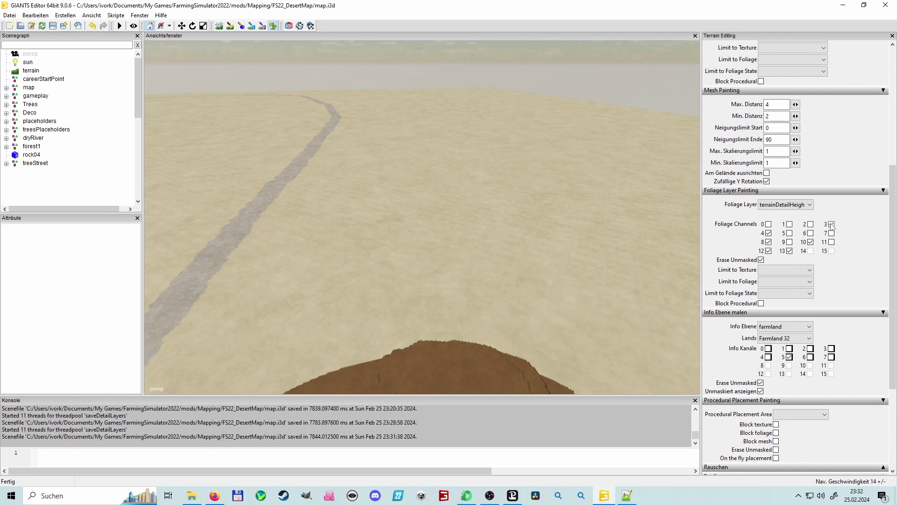
pyautogui.click(769, 234)
pyautogui.click(790, 233)
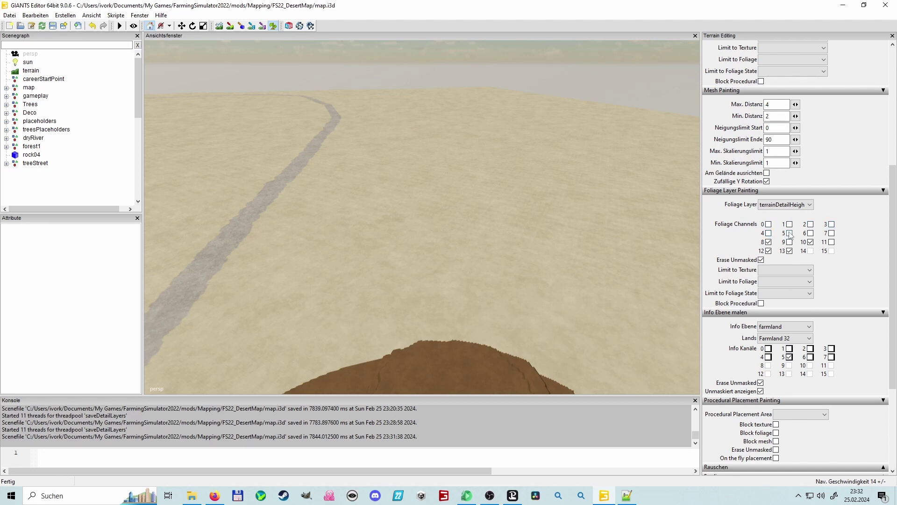
pyautogui.click(769, 251)
pyautogui.click(789, 251)
pyautogui.click(811, 242)
pyautogui.click(789, 242)
pyautogui.click(769, 243)
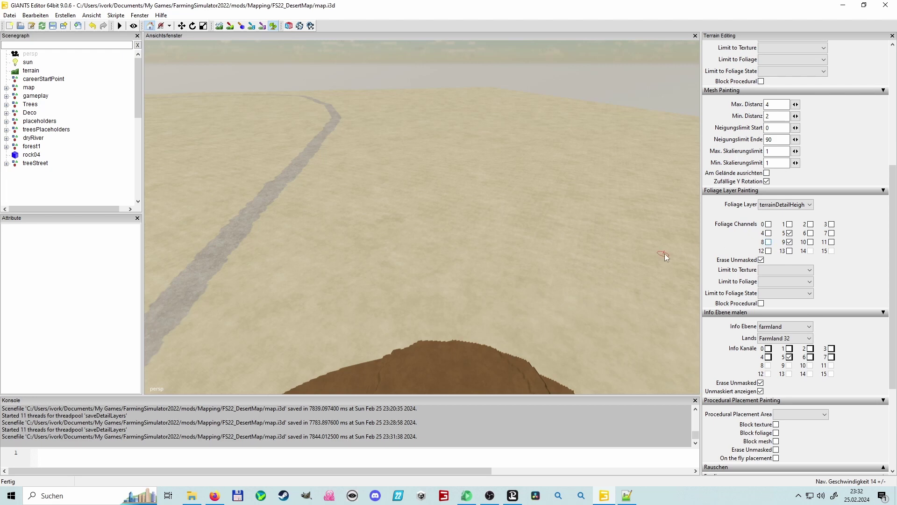
pyautogui.click(770, 242)
# Fly across the desert map to the river beside the green field and examine its bank.
pyautogui.moveTo(616, 241)
pyautogui.mouseDown(button='right')
pyautogui.moveTo(372, 179)
pyautogui.moveTo(298, 177)
pyautogui.mouseUp(button='right')
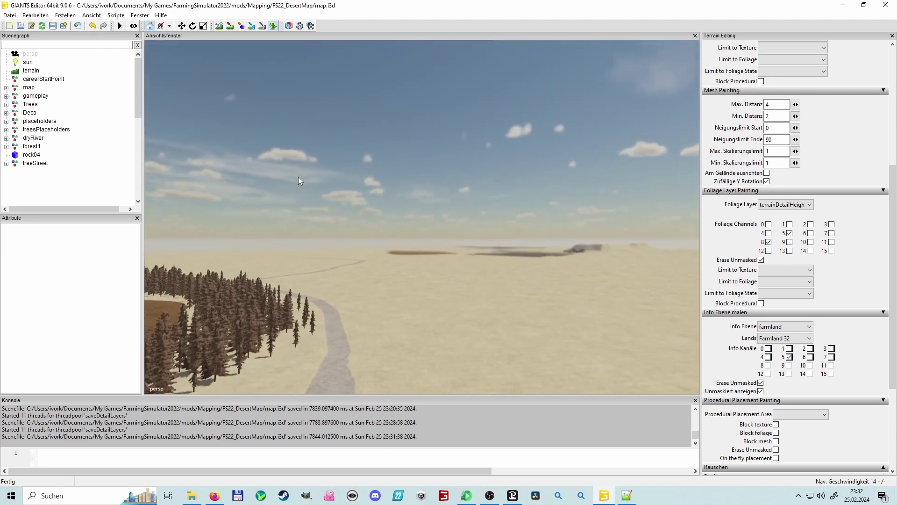
pyautogui.scroll(6, 340, 284)
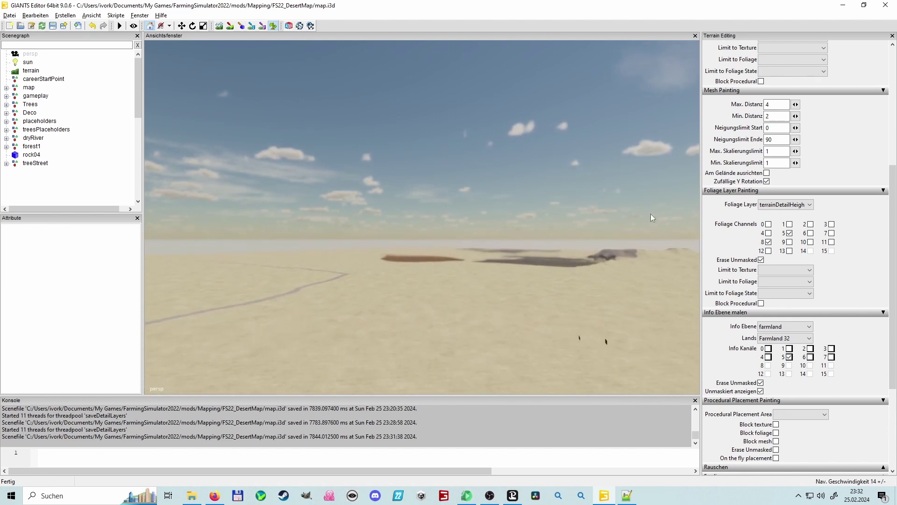
pyautogui.press('w')
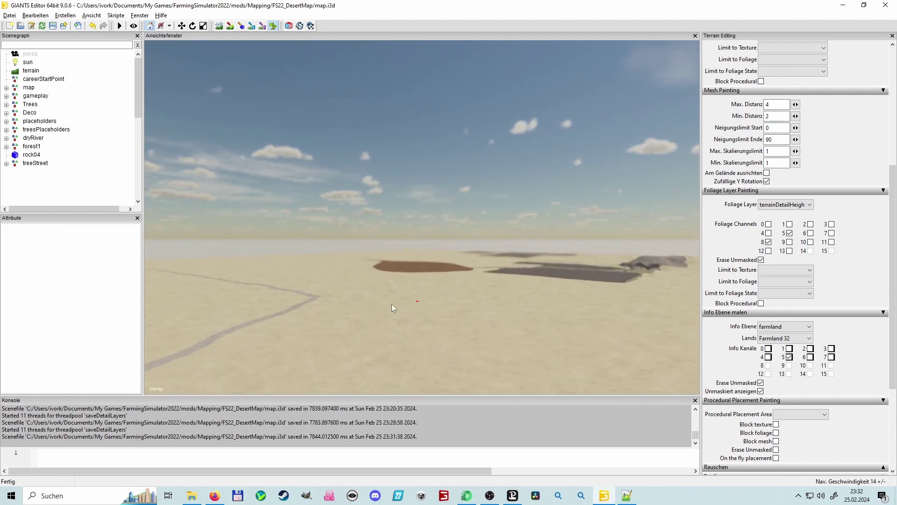
pyautogui.press('w')
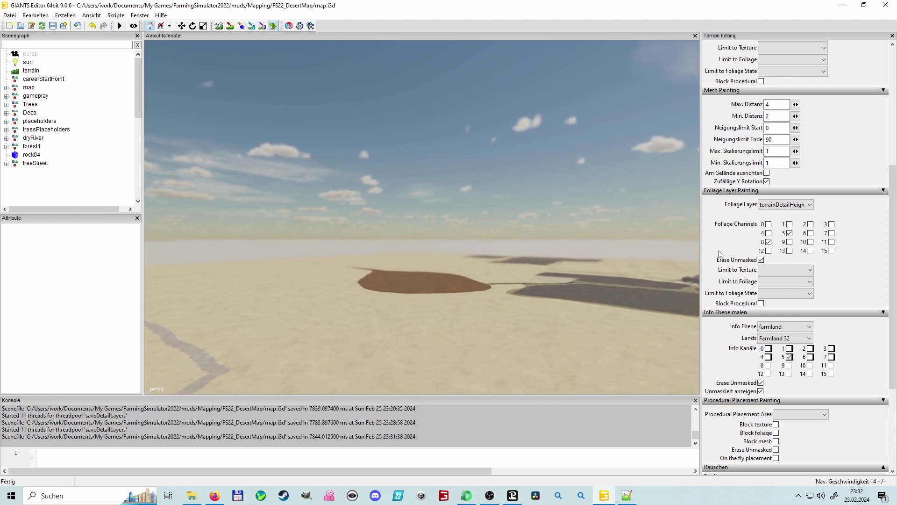
pyautogui.keyDown('alt'); pyautogui.moveTo(439, 321); pyautogui.dragTo(593, 299); pyautogui.keyUp('alt')
pyautogui.scroll(3, 366, 333)
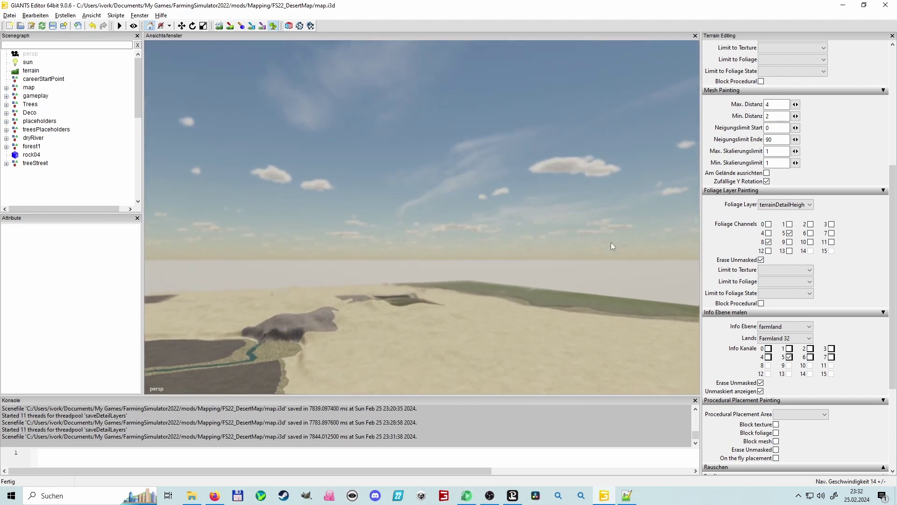
pyautogui.moveTo(610, 243); pyautogui.dragTo(460, 284, button='right')
pyautogui.press('w')
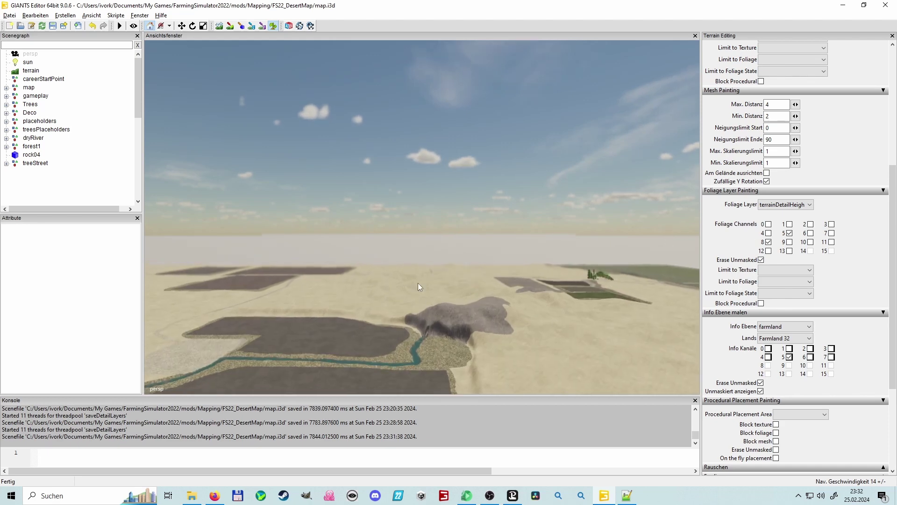
pyautogui.press('s')
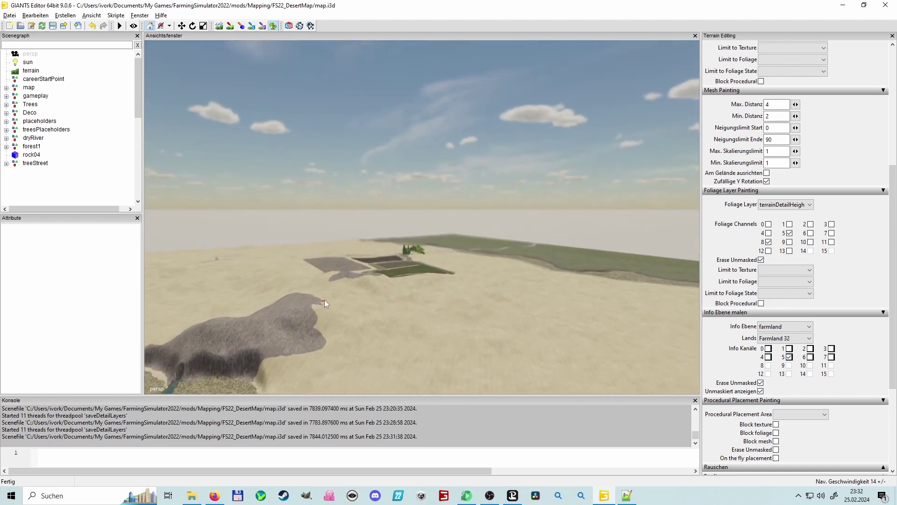
pyautogui.press('w')
pyautogui.moveTo(568, 247); pyautogui.dragTo(560, 222, button='right')
pyautogui.press('w')
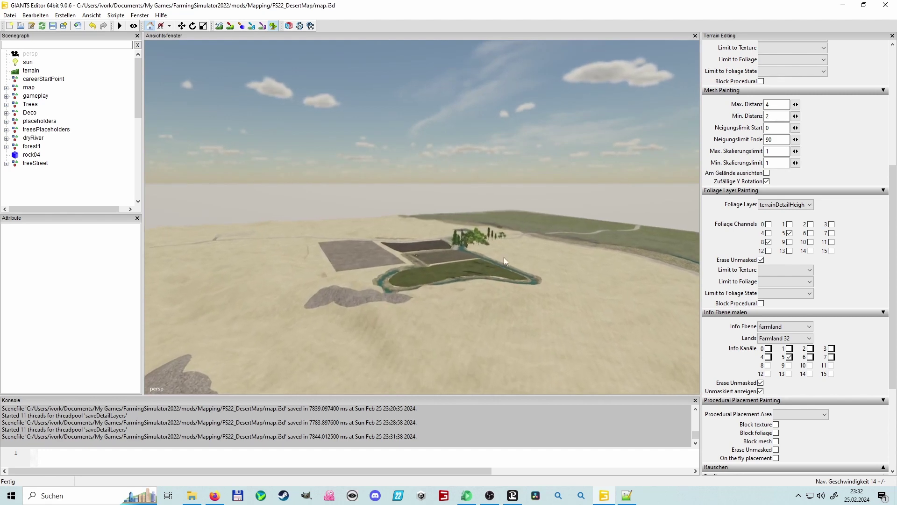
pyautogui.press('w')
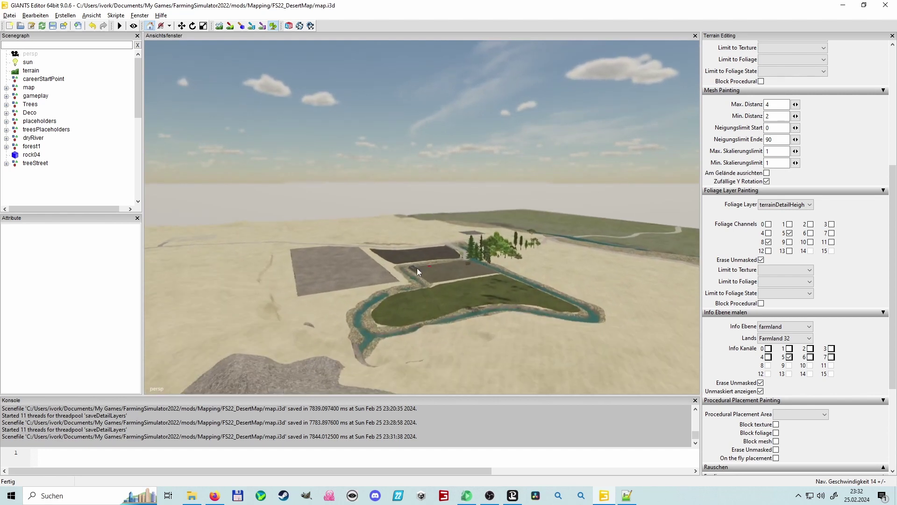
pyautogui.press('w')
pyautogui.scroll(2, 554, 239)
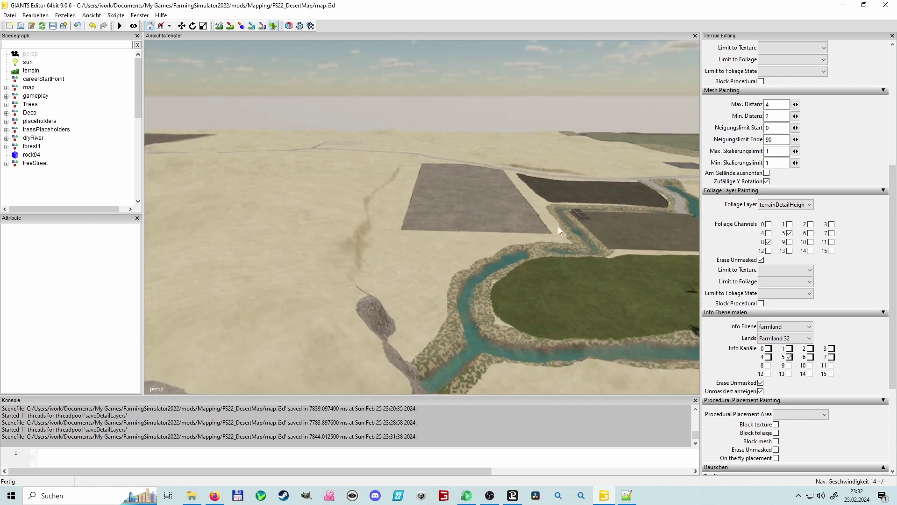
pyautogui.keyDown('alt'); pyautogui.moveTo(558, 226); pyautogui.dragTo(493, 246); pyautogui.keyUp('alt')
pyautogui.scroll(4, 561, 213)
pyautogui.moveTo(483, 229); pyautogui.dragTo(515, 246, button='right')
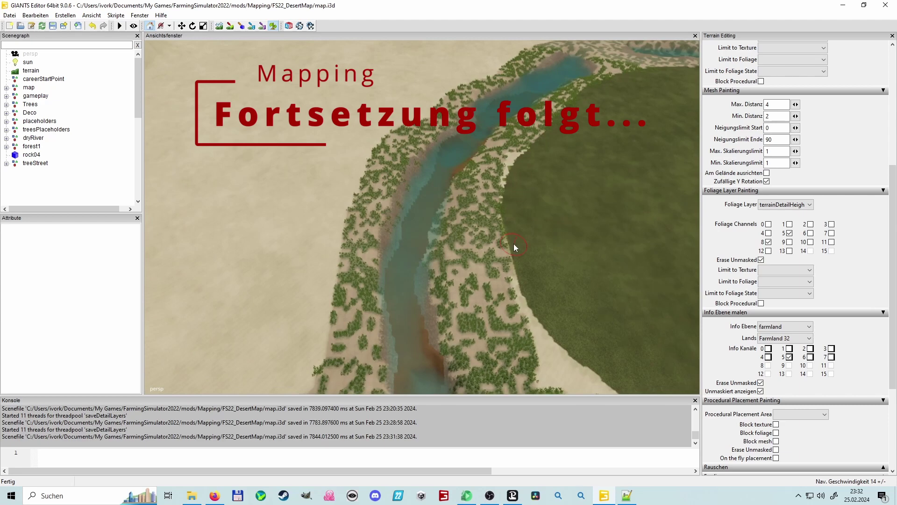